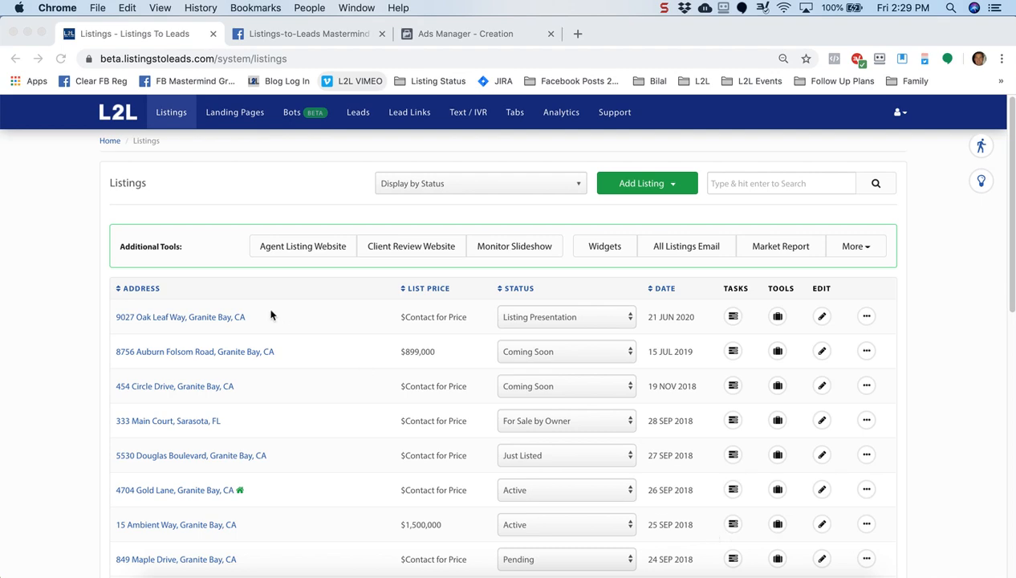
pyautogui.click(89, 359)
pyautogui.scroll(-2, 89, 360)
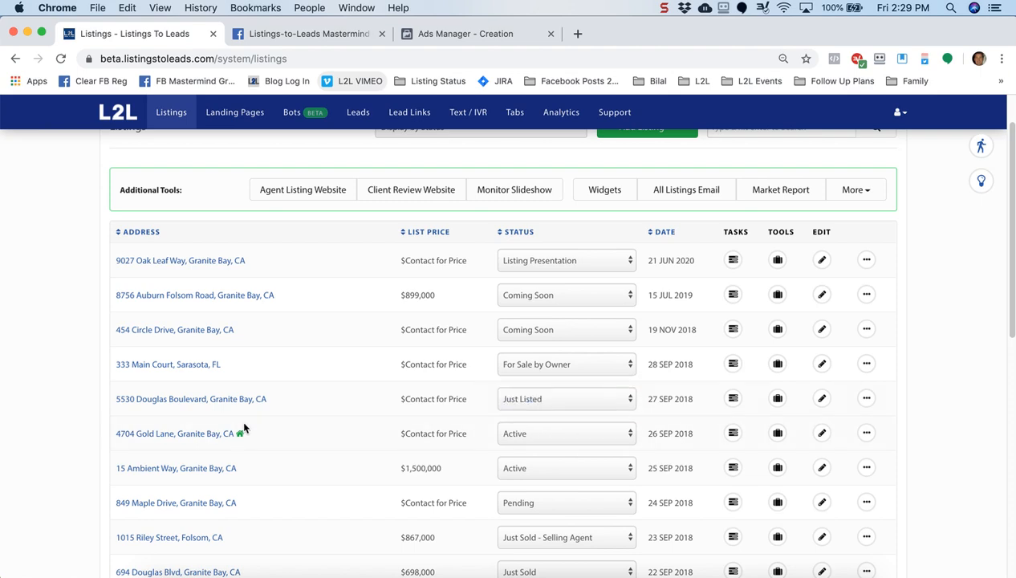
pyautogui.click(732, 432)
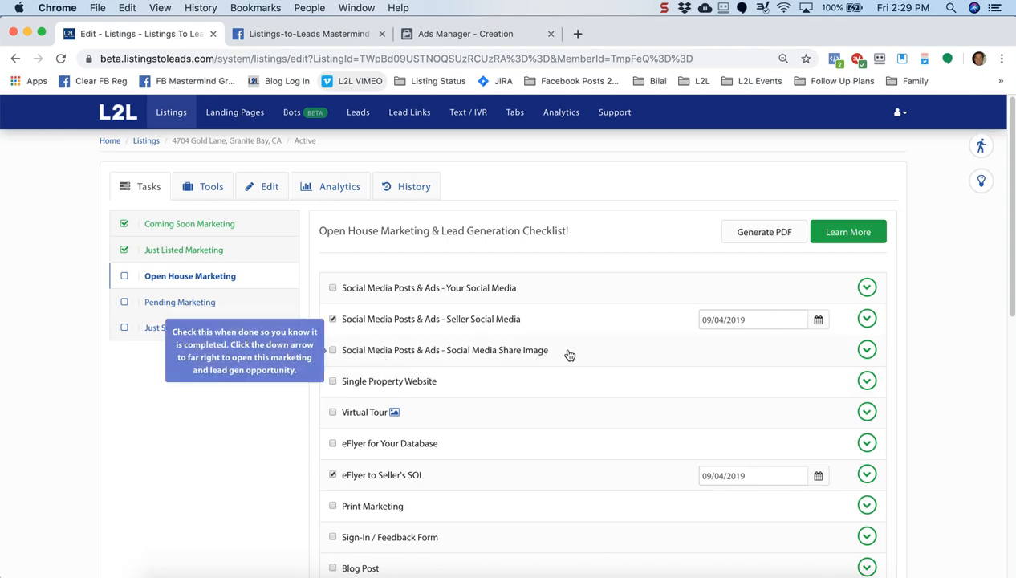
# Expand the Social Media Share Image task and shift the house photo upward
pyautogui.click(869, 351)
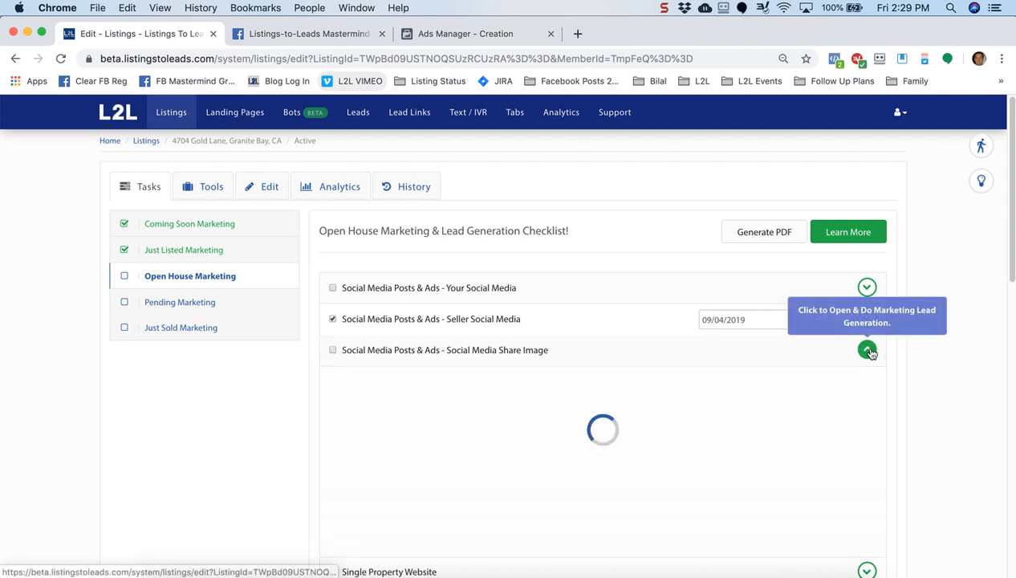
pyautogui.scroll(-5, 933, 432)
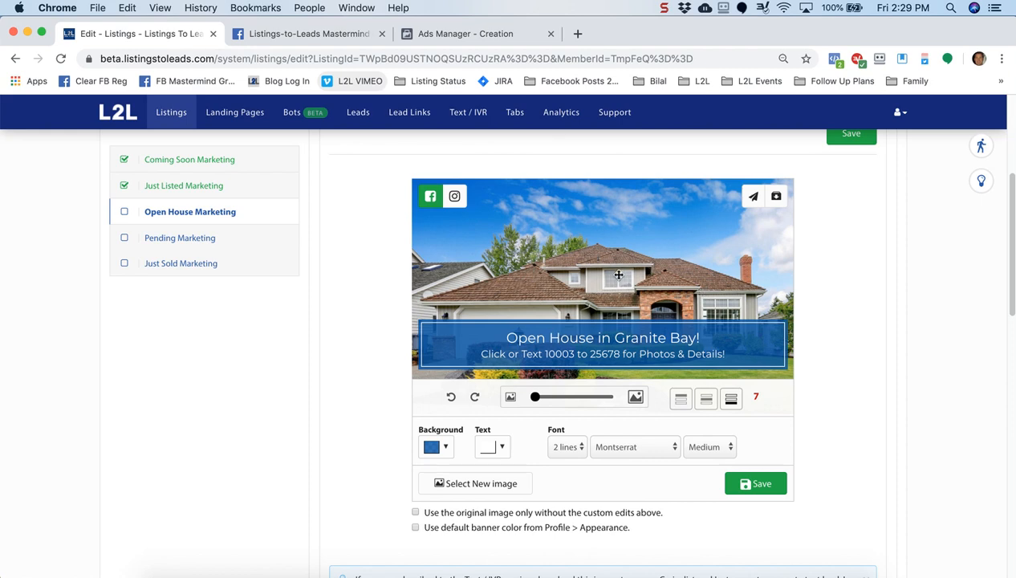
pyautogui.moveTo(616, 271); pyautogui.dragTo(624, 227)
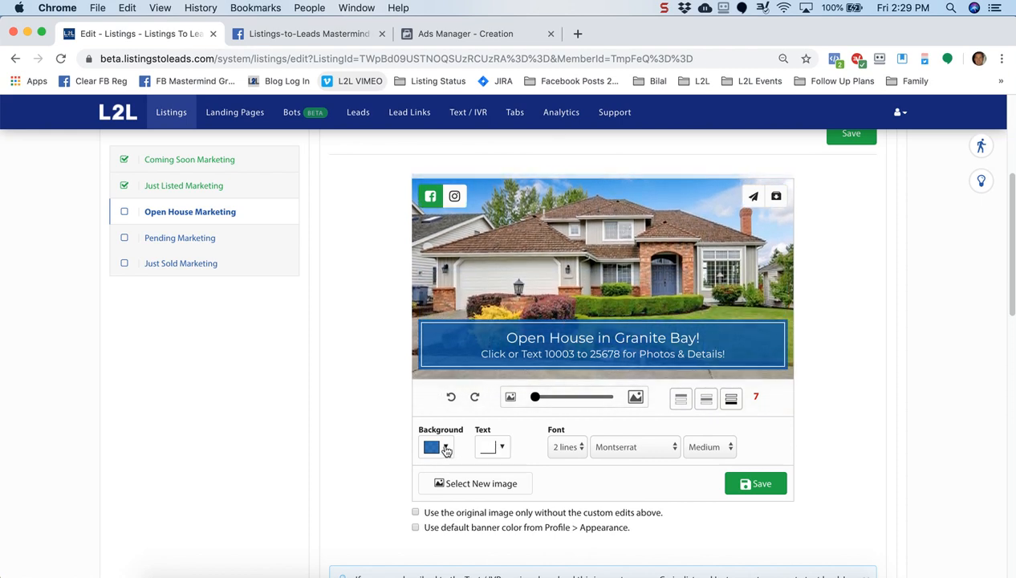
# Check the banner colour and photo gallery, keep the banner at the bottom, and view the Instagram version
pyautogui.click(446, 448)
pyautogui.click(446, 448)
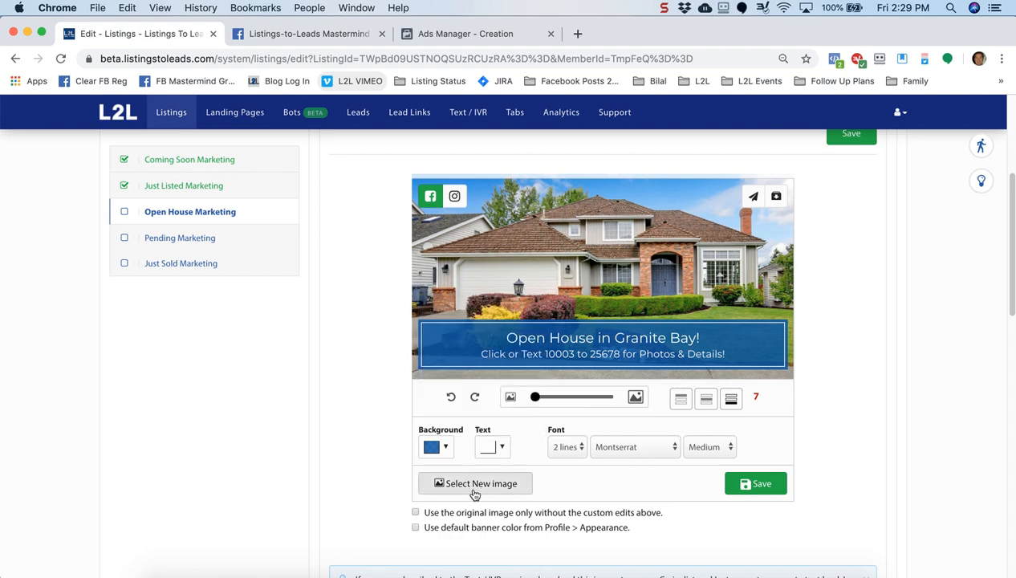
pyautogui.click(449, 488)
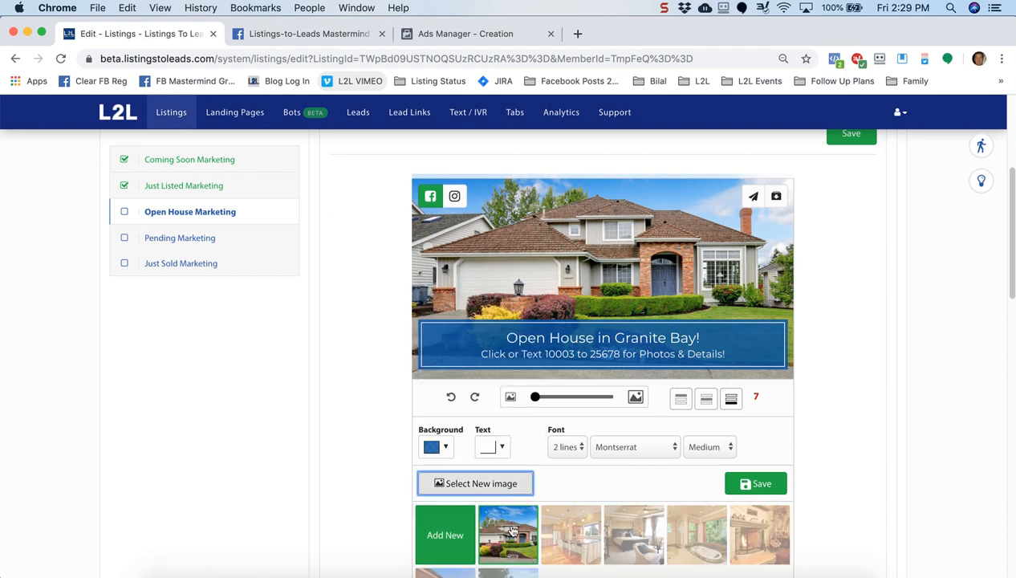
pyautogui.click(388, 488)
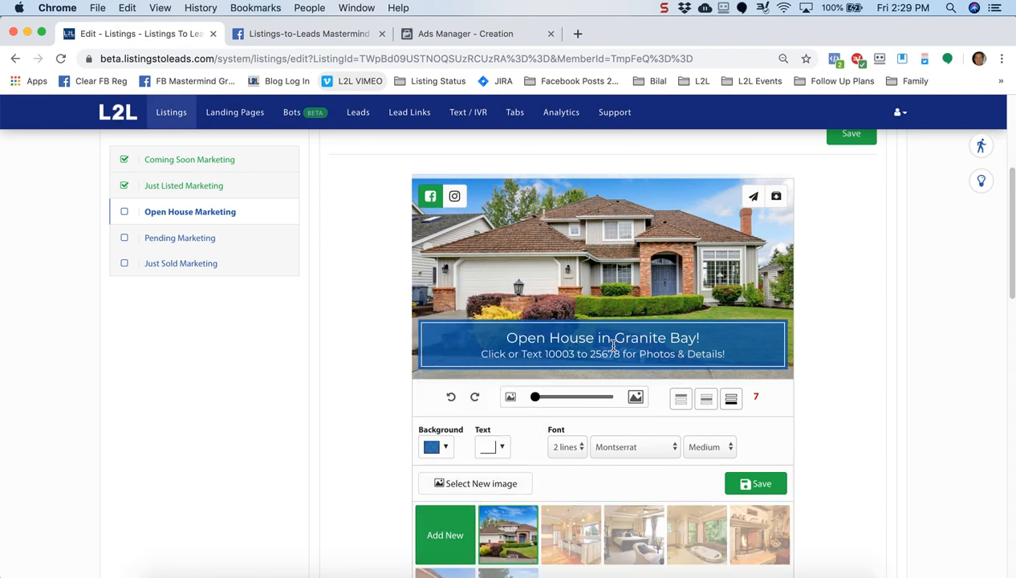
pyautogui.click(680, 398)
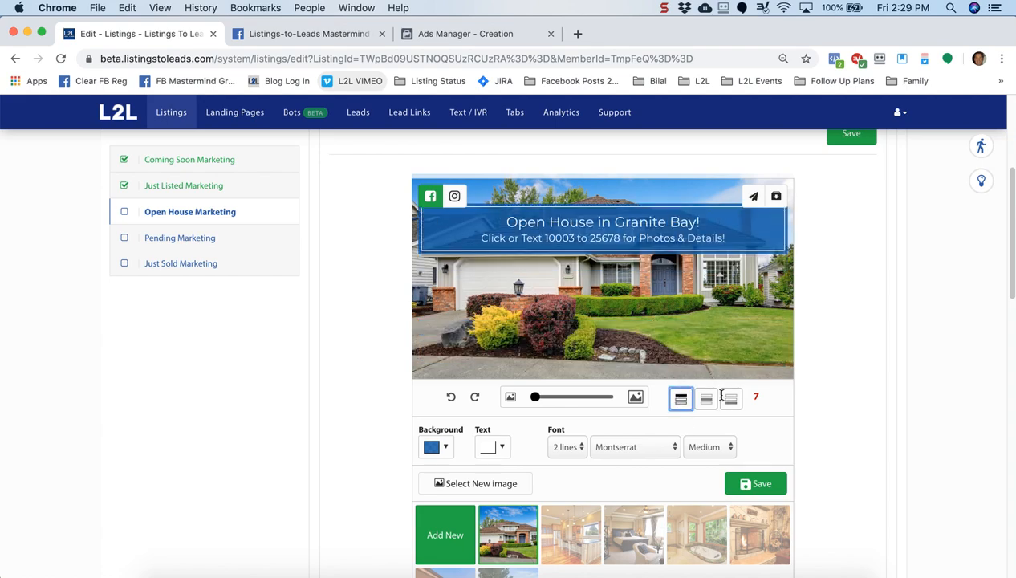
pyautogui.click(730, 398)
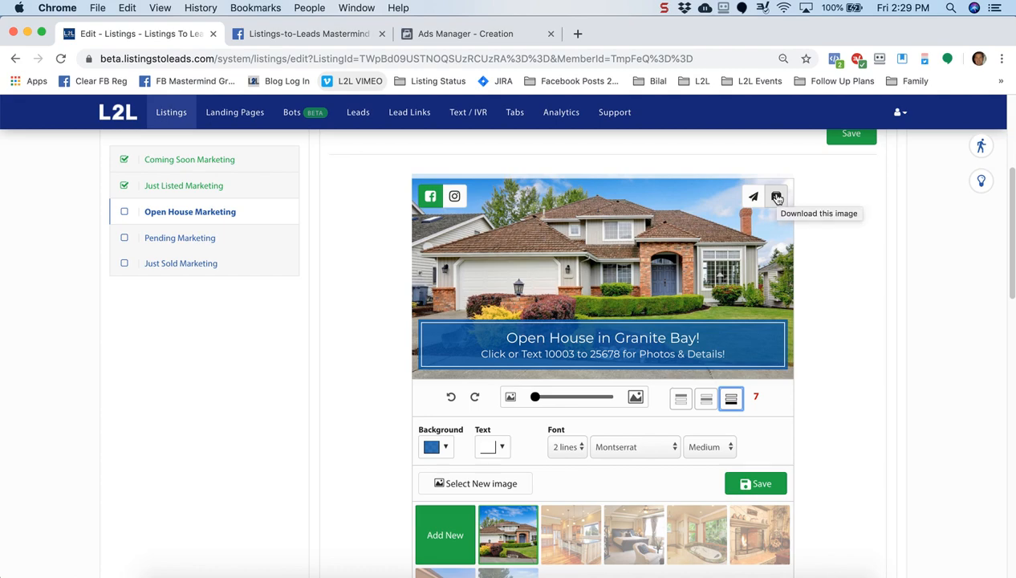
pyautogui.click(455, 198)
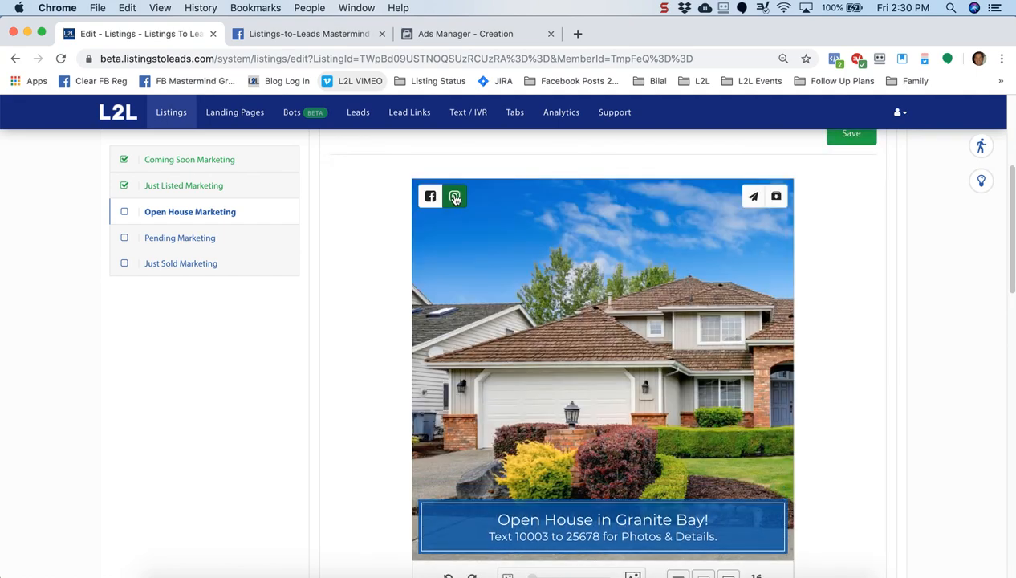
# Shift the Instagram image's photo left to show more of the house, keeping the banner at the bottom
pyautogui.moveTo(616, 307); pyautogui.dragTo(515, 302)
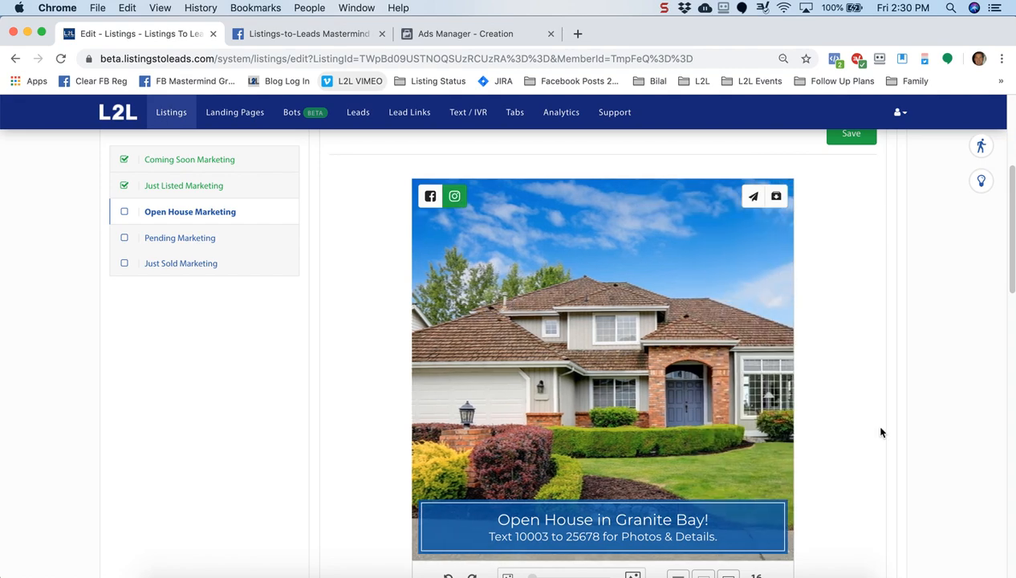
pyautogui.scroll(-3, 881, 432)
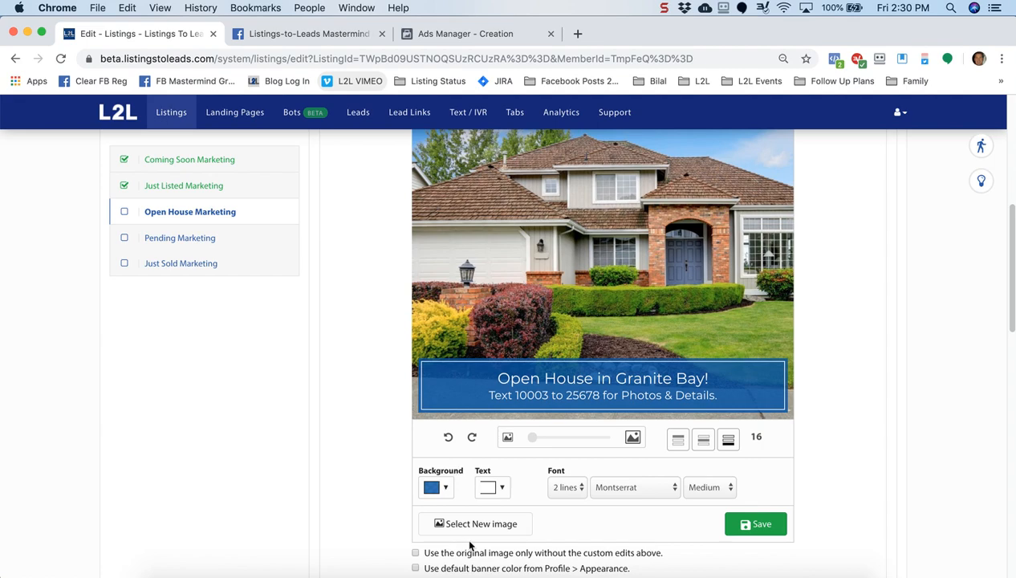
pyautogui.click(703, 440)
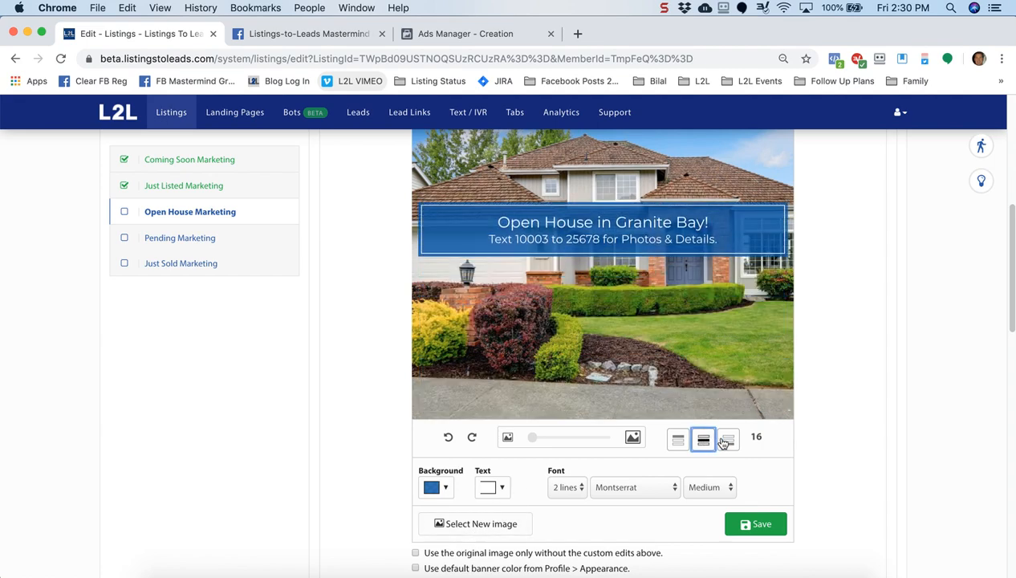
pyautogui.click(725, 441)
pyautogui.scroll(2, 852, 428)
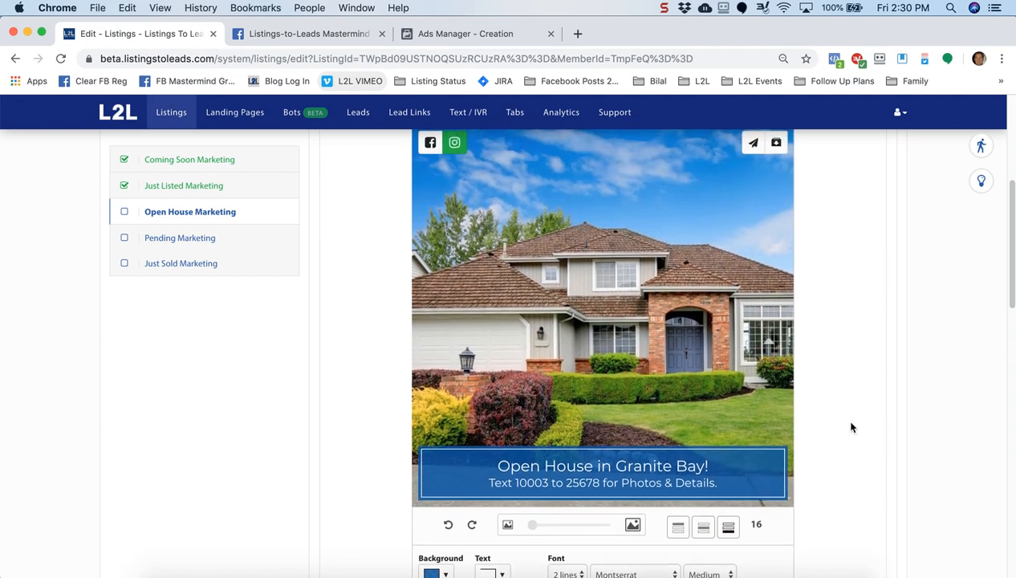
pyautogui.scroll(1, 852, 427)
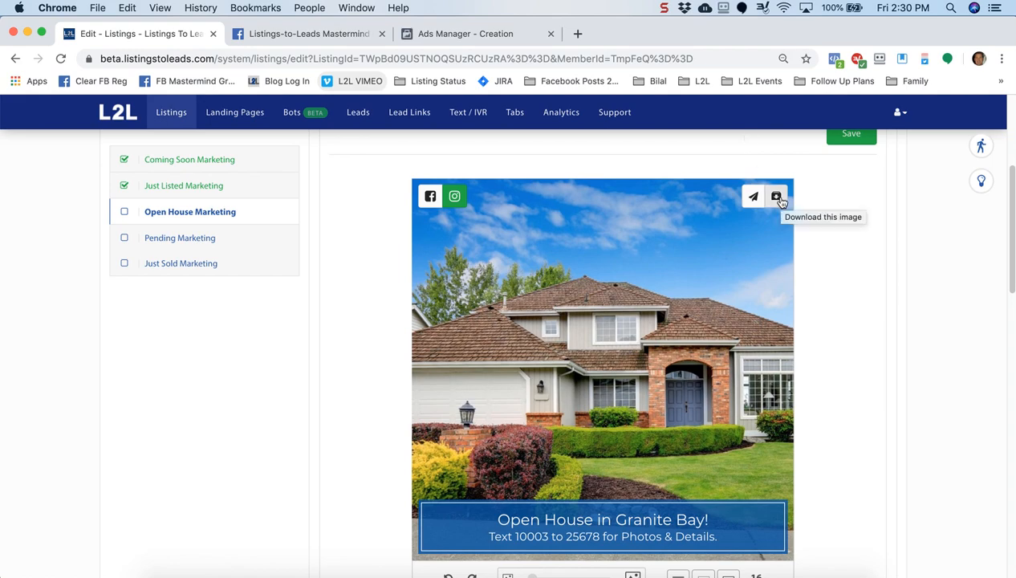
pyautogui.scroll(1, 920, 277)
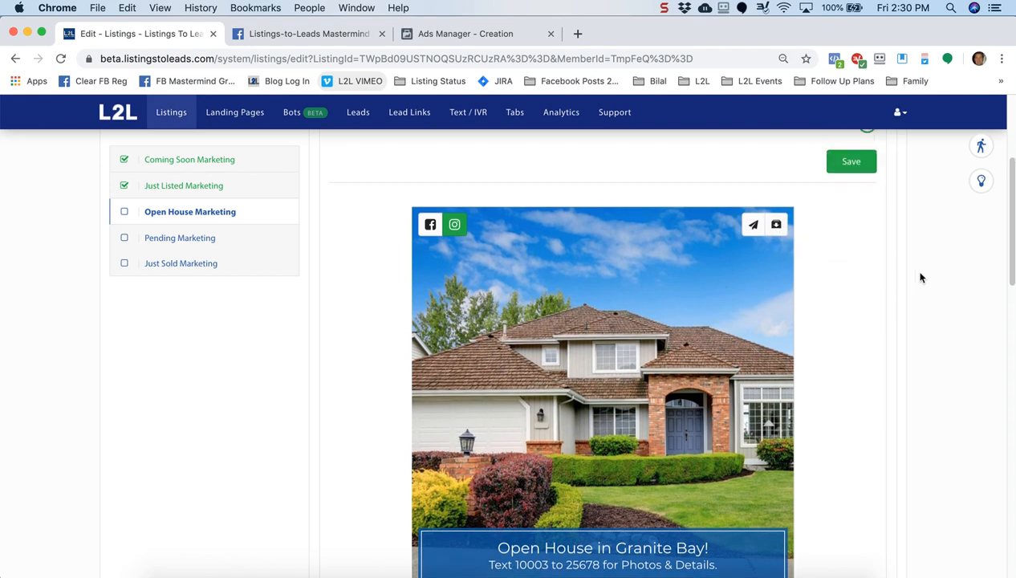
pyautogui.scroll(1, 920, 277)
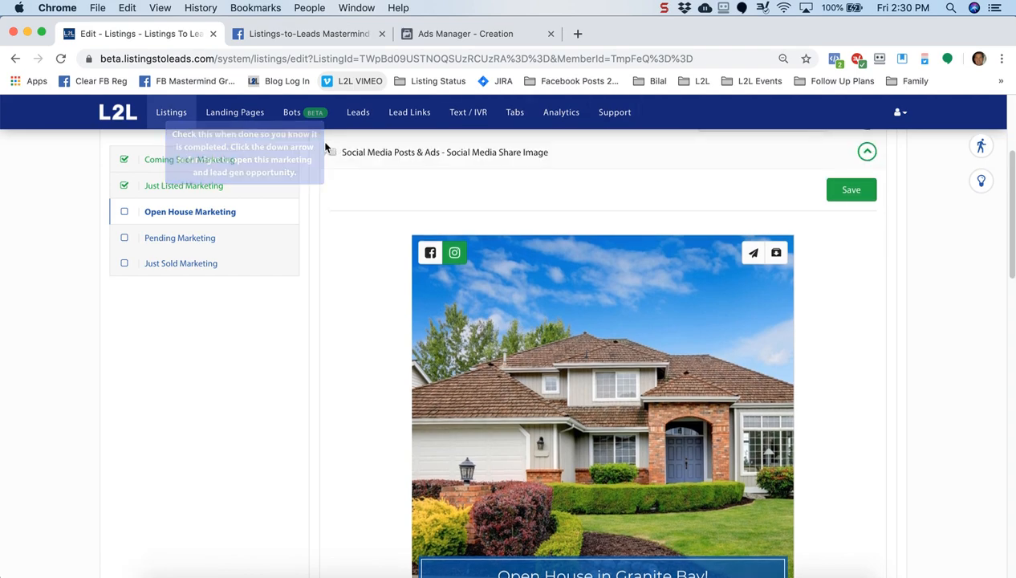
# Go to the Bots page and open the empty Add Bot form
pyautogui.click(293, 114)
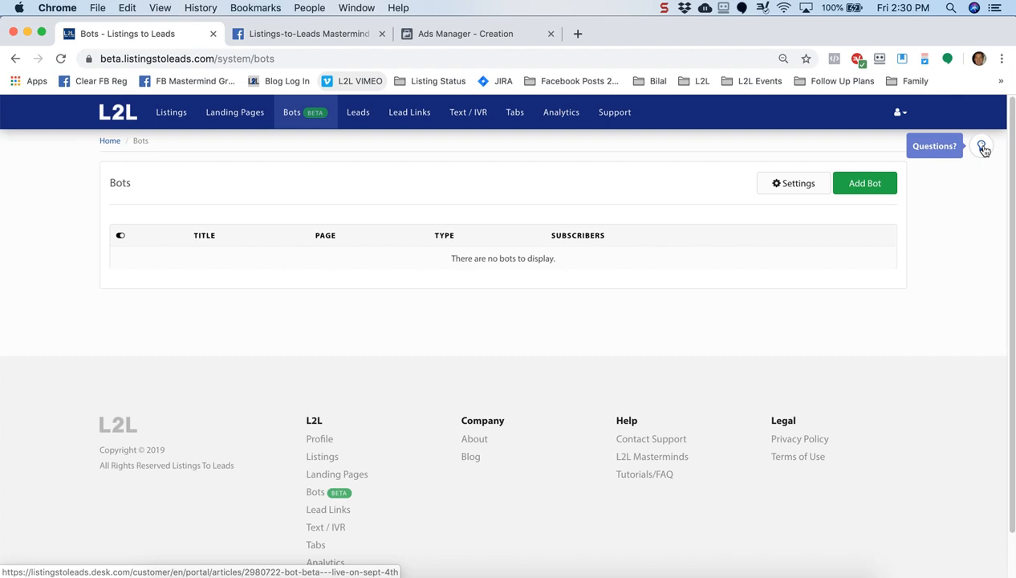
pyautogui.click(865, 185)
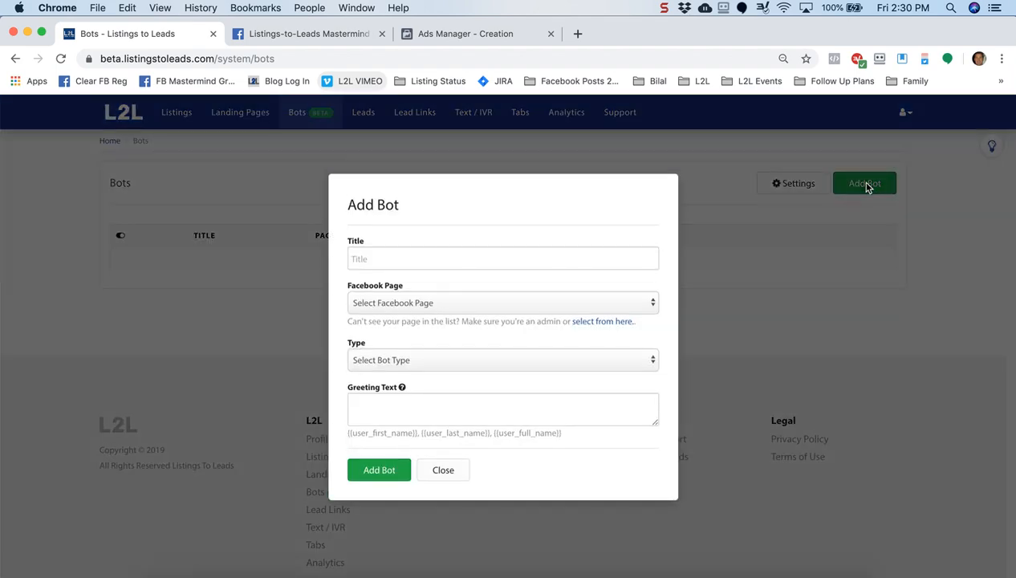
pyautogui.click(483, 261)
pyautogui.click(442, 289)
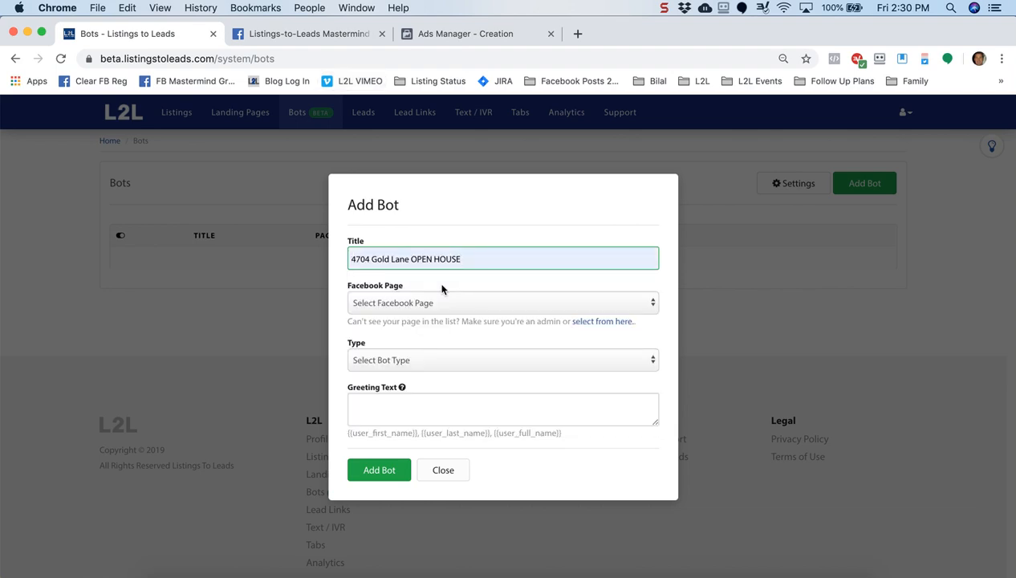
pyautogui.click(447, 304)
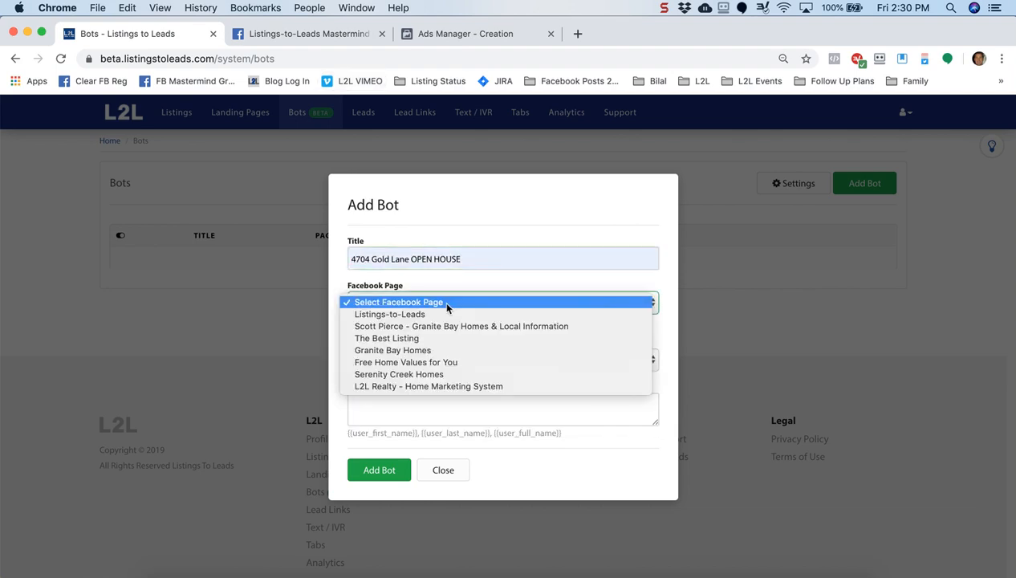
pyautogui.click(418, 350)
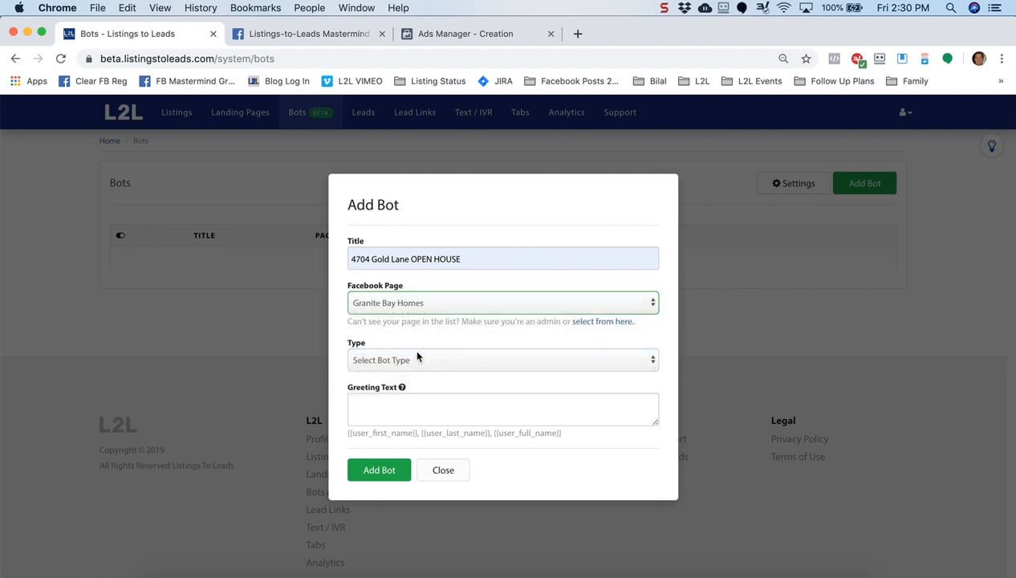
pyautogui.click(430, 359)
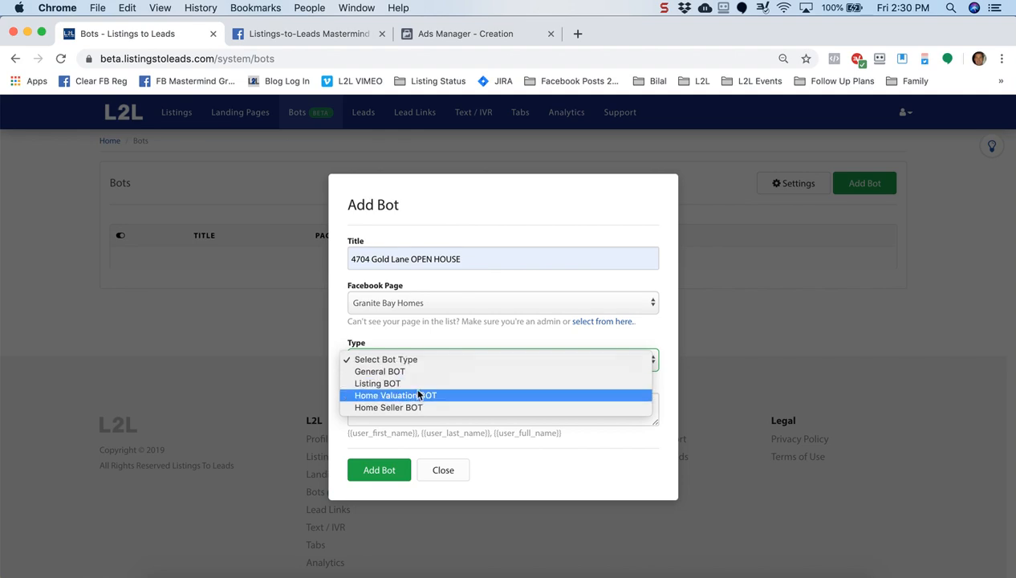
pyautogui.click(405, 382)
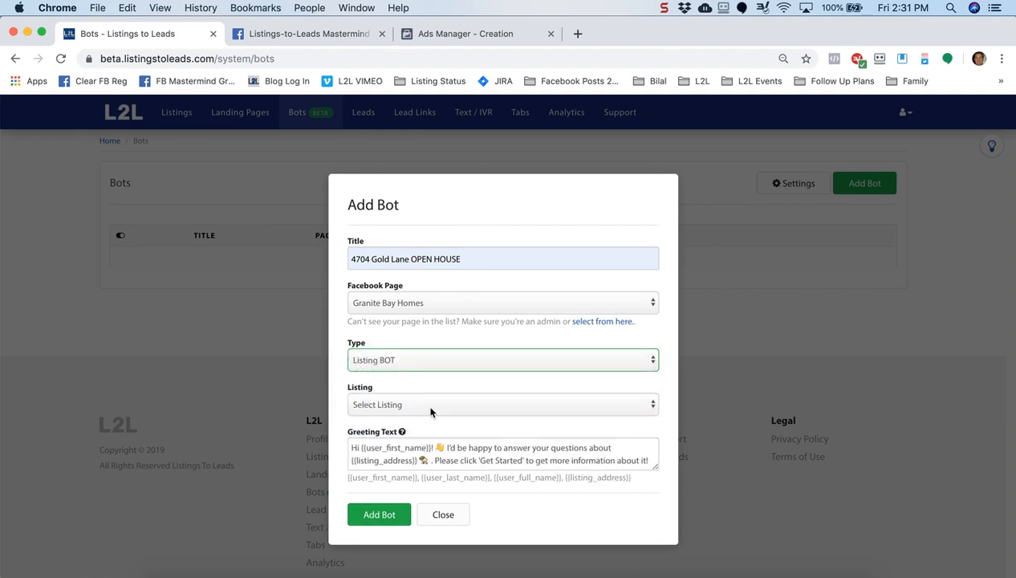
pyautogui.click(430, 408)
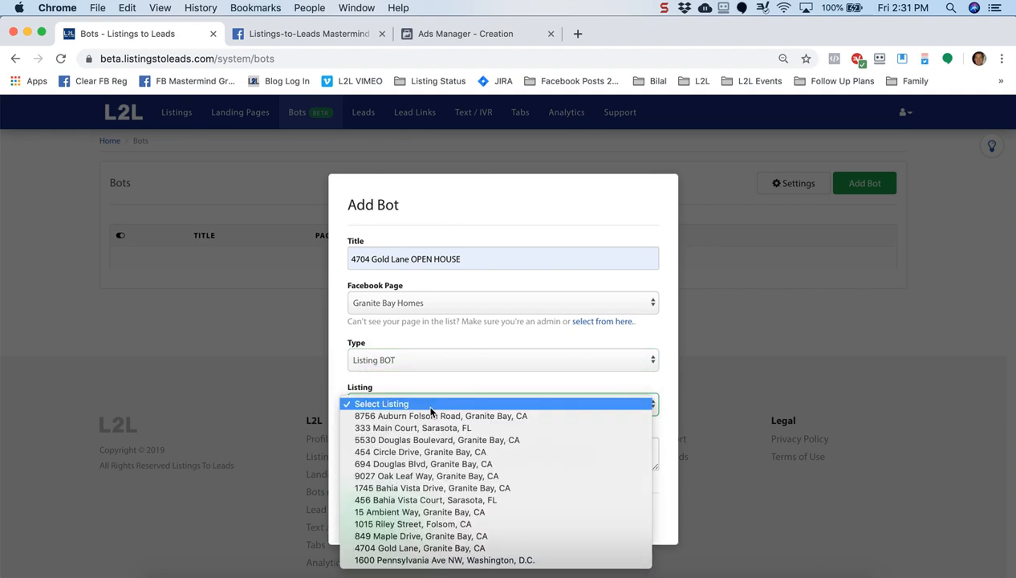
pyautogui.click(417, 549)
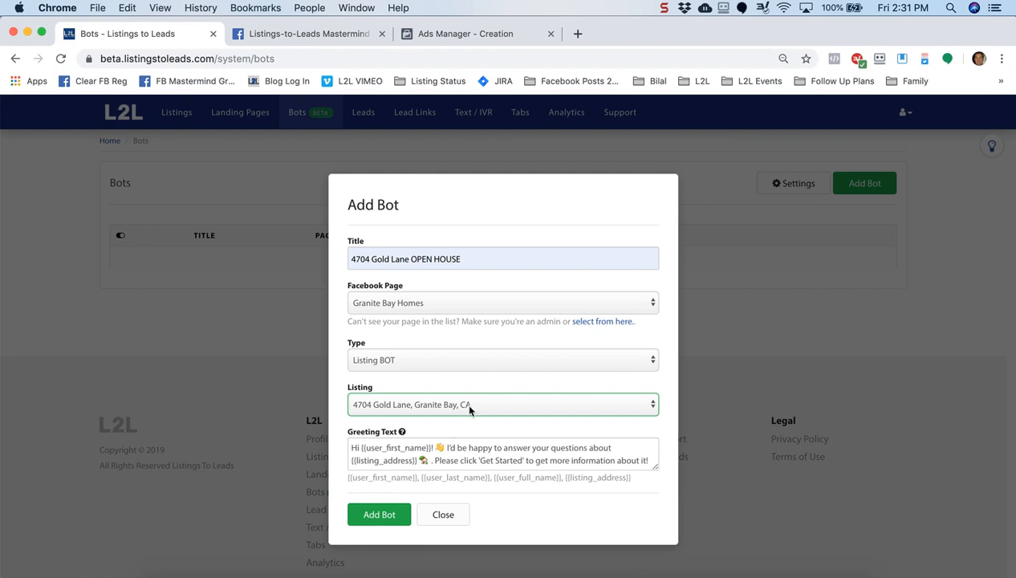
pyautogui.click(375, 514)
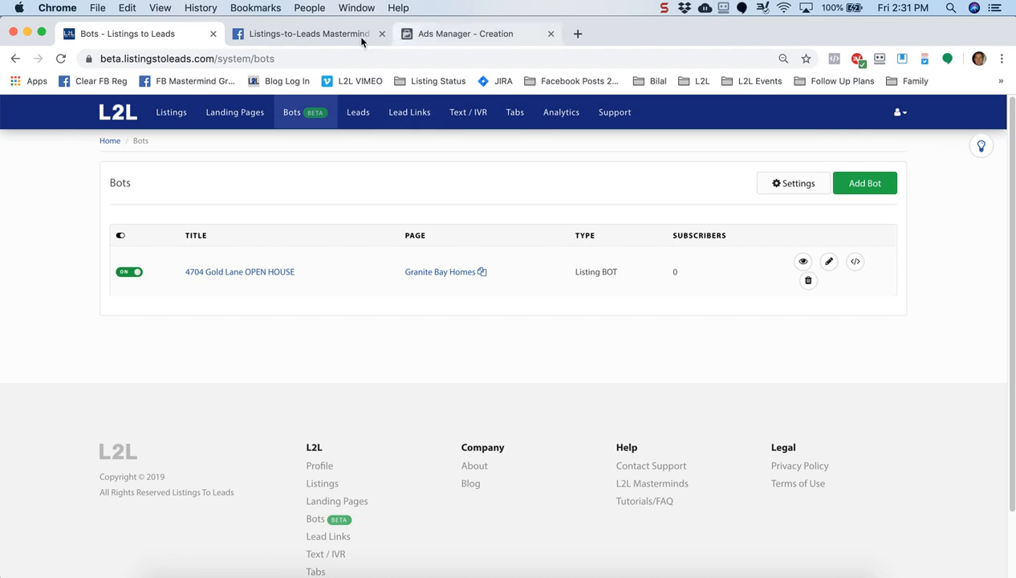
# Switch from the Mastermind group tab to the Ads Manager campaign creation tab
pyautogui.click(315, 37)
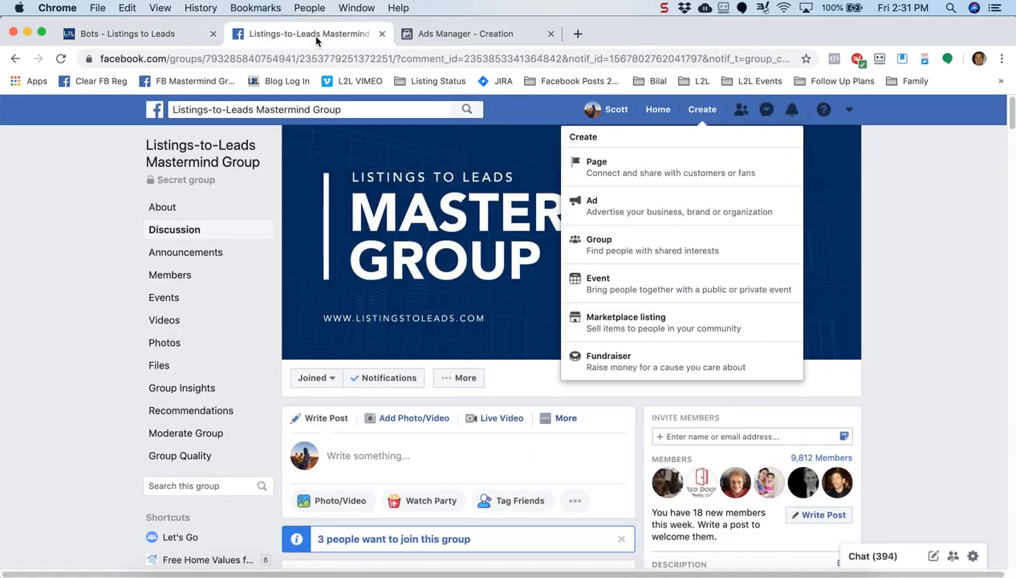
pyautogui.click(86, 240)
pyautogui.click(703, 110)
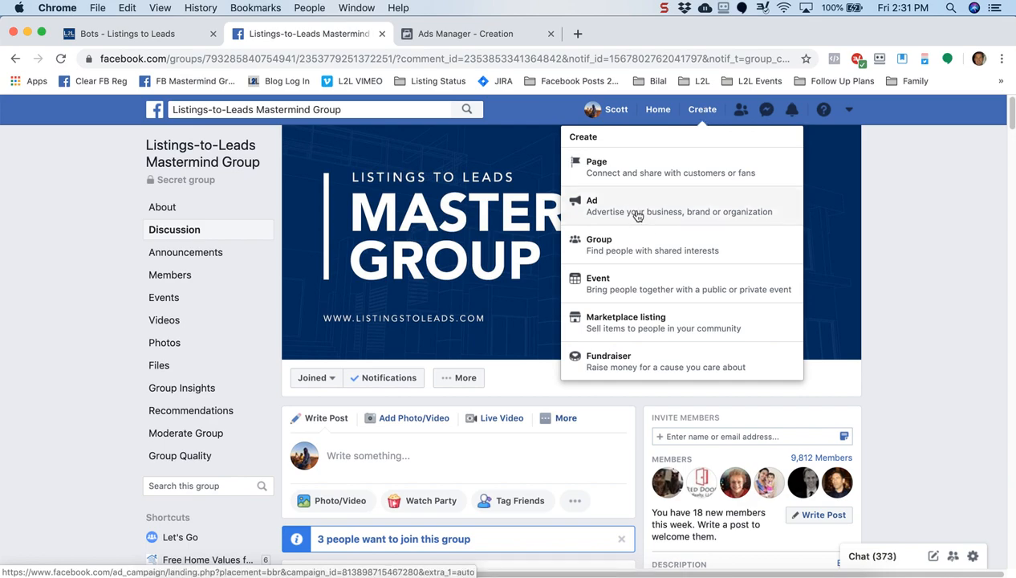
pyautogui.click(464, 35)
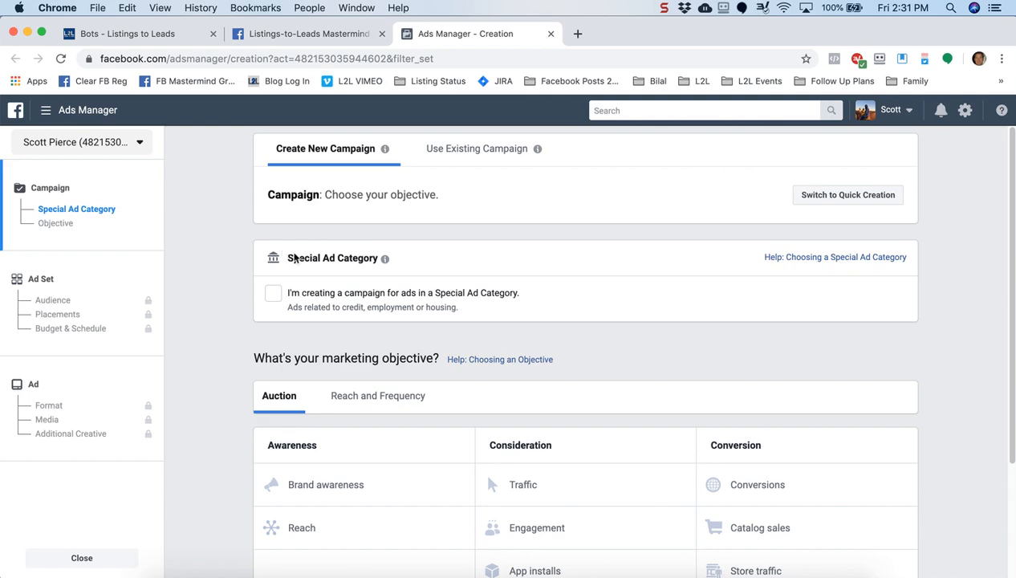
# Mark the campaign as a Housing special ad category
pyautogui.moveTo(294, 257)
pyautogui.click(333, 259)
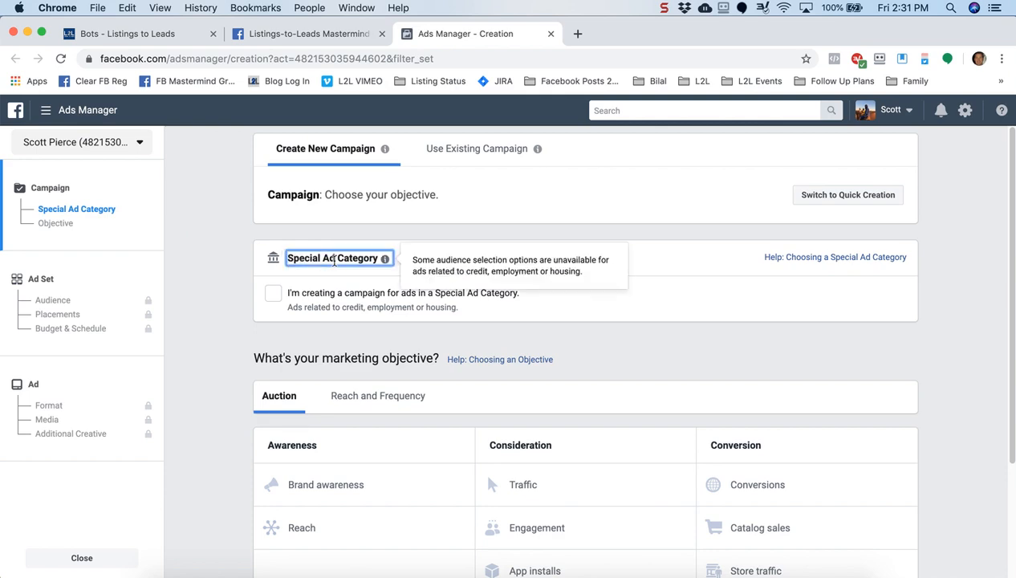
pyautogui.click(243, 304)
pyautogui.click(274, 293)
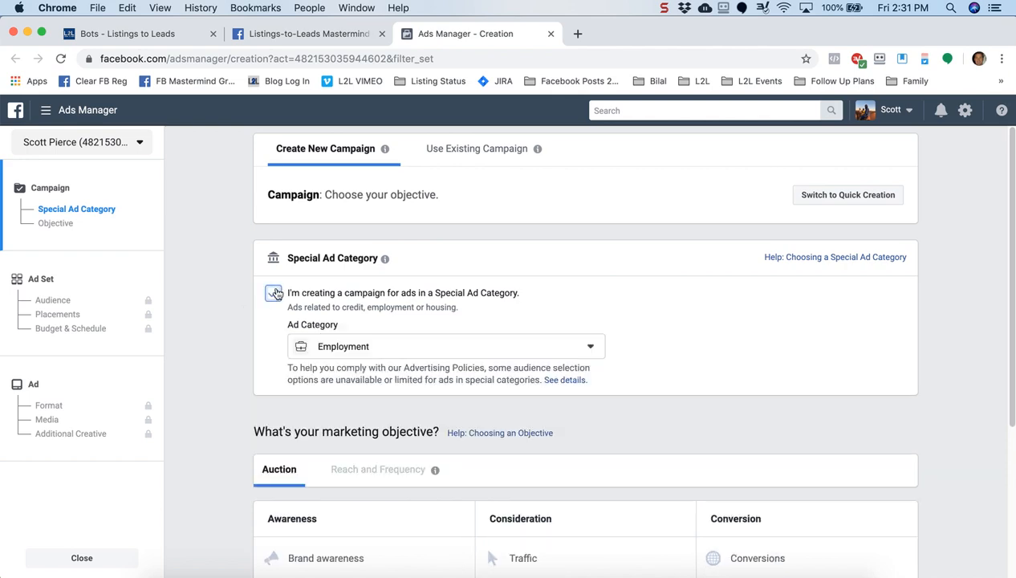
pyautogui.click(398, 346)
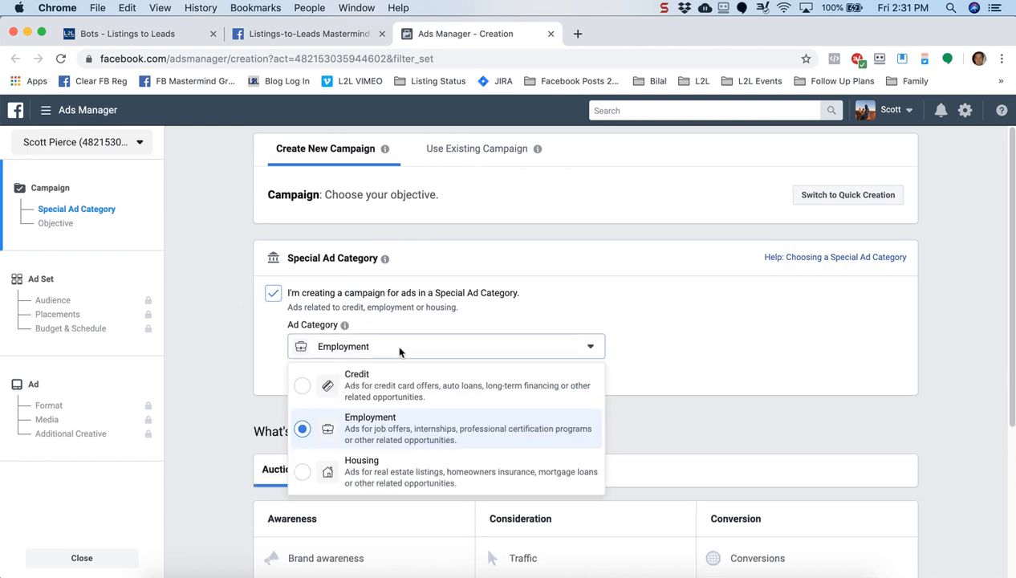
pyautogui.click(379, 471)
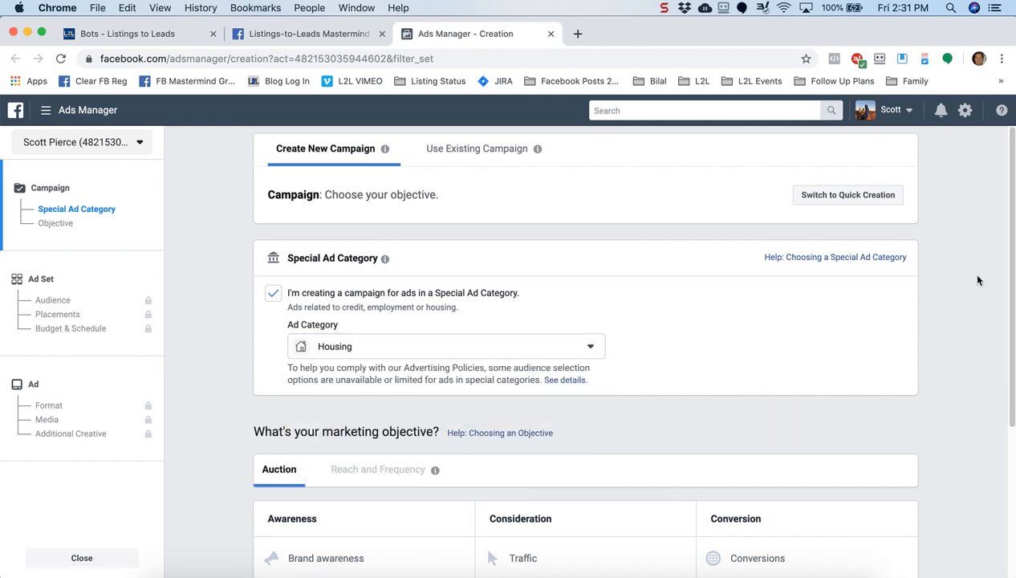
# Choose the Messages objective and continue to the ad set settings
pyautogui.moveTo(1001, 270); pyautogui.dragTo(1010, 532)
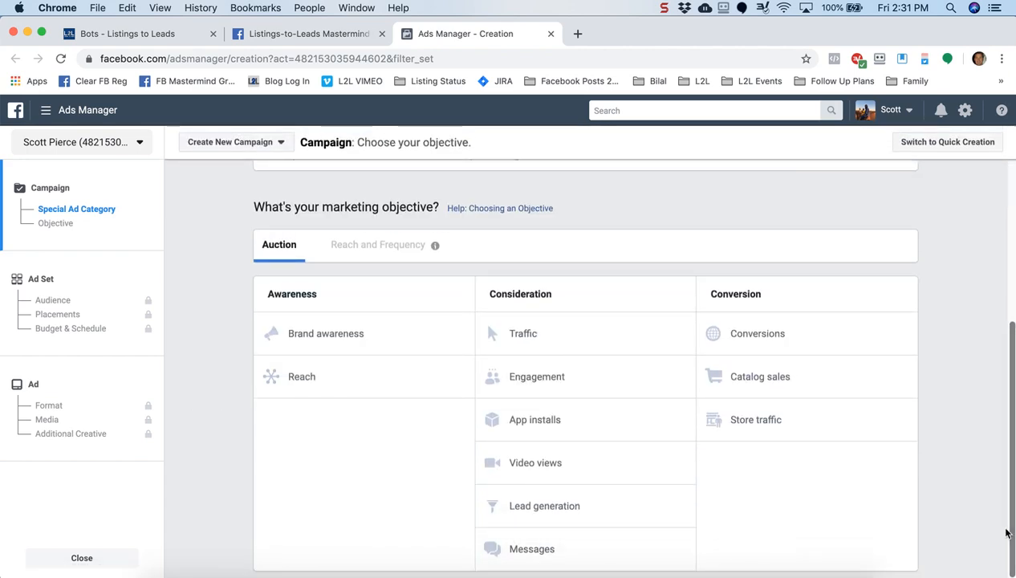
pyautogui.click(527, 550)
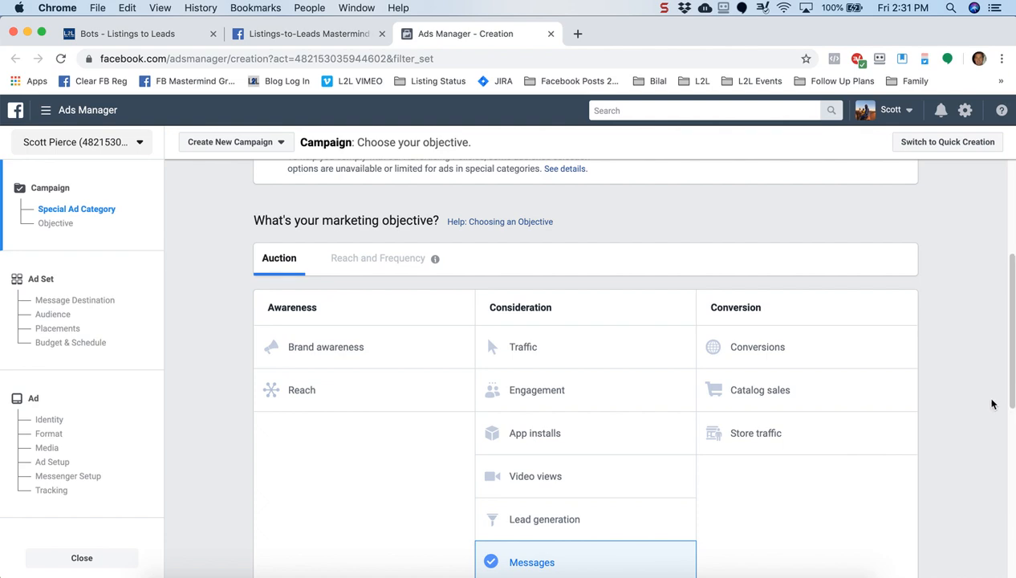
pyautogui.moveTo(1011, 362); pyautogui.dragTo(1011, 537)
pyautogui.click(585, 459)
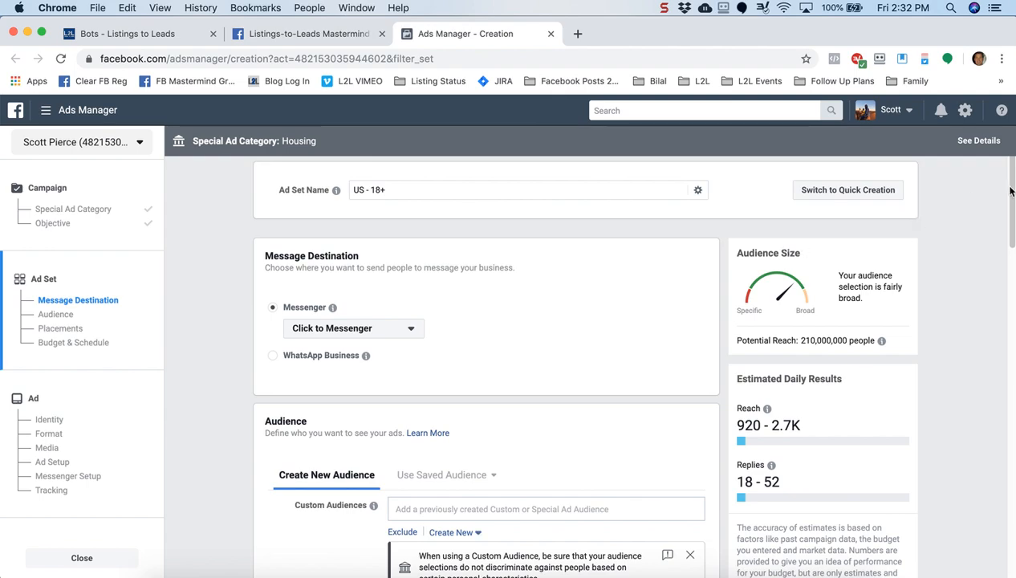
# Set the audience Locations option to 'People who live in this location'
pyautogui.moveTo(1012, 189); pyautogui.dragTo(1005, 272)
pyautogui.scroll(-3, 945, 329)
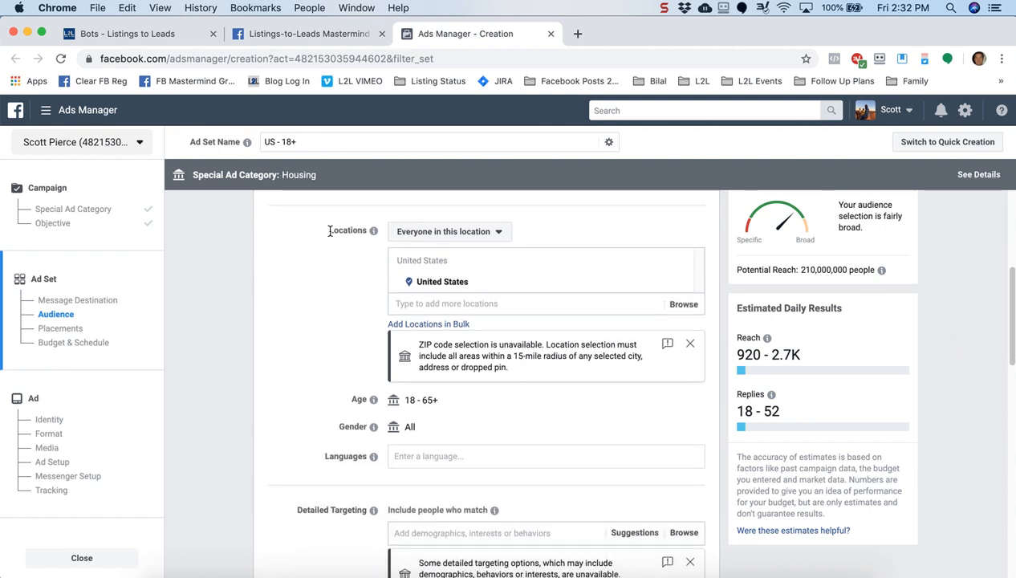
pyautogui.moveTo(329, 231); pyautogui.dragTo(358, 232)
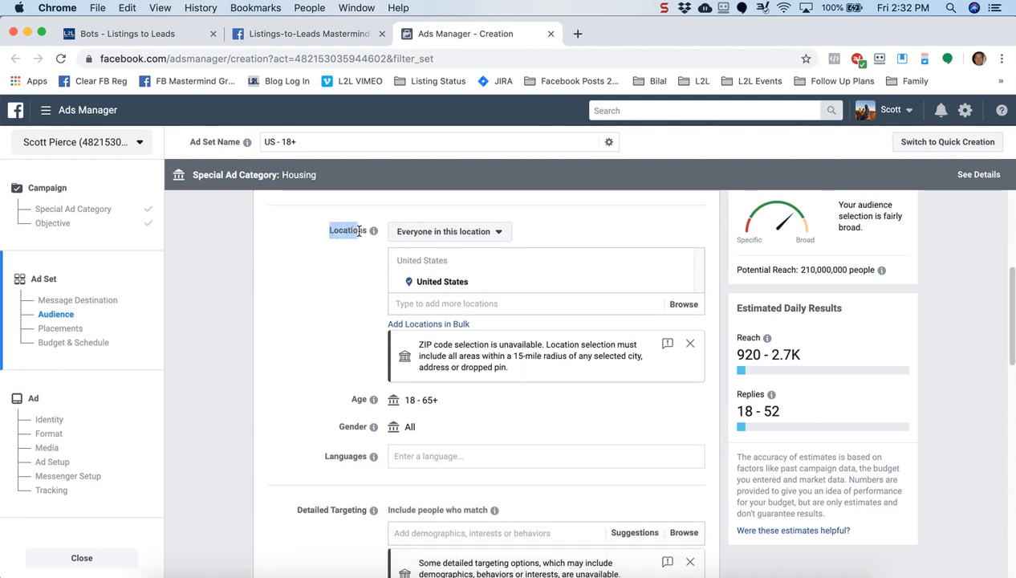
pyautogui.click(496, 232)
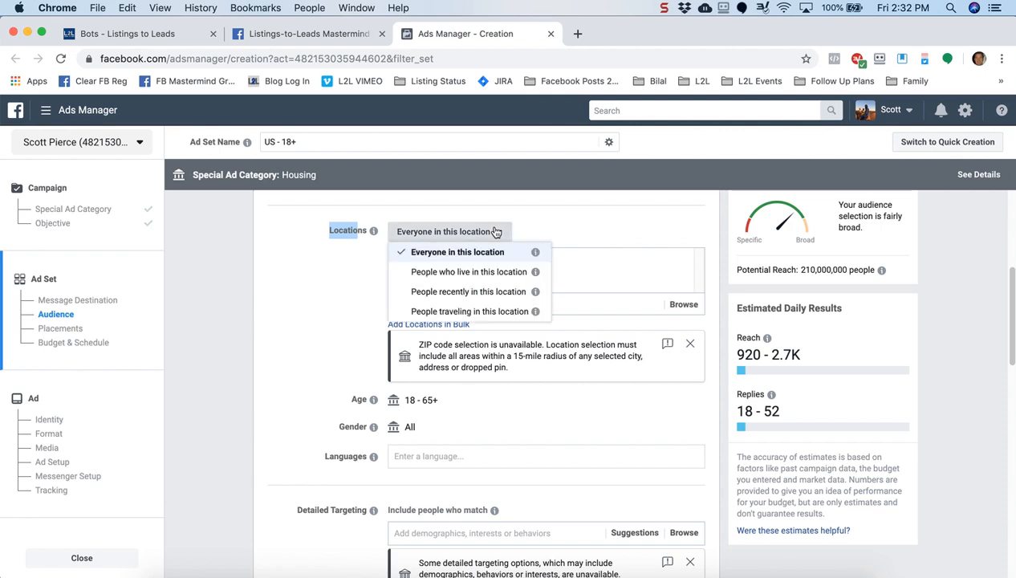
pyautogui.click(469, 273)
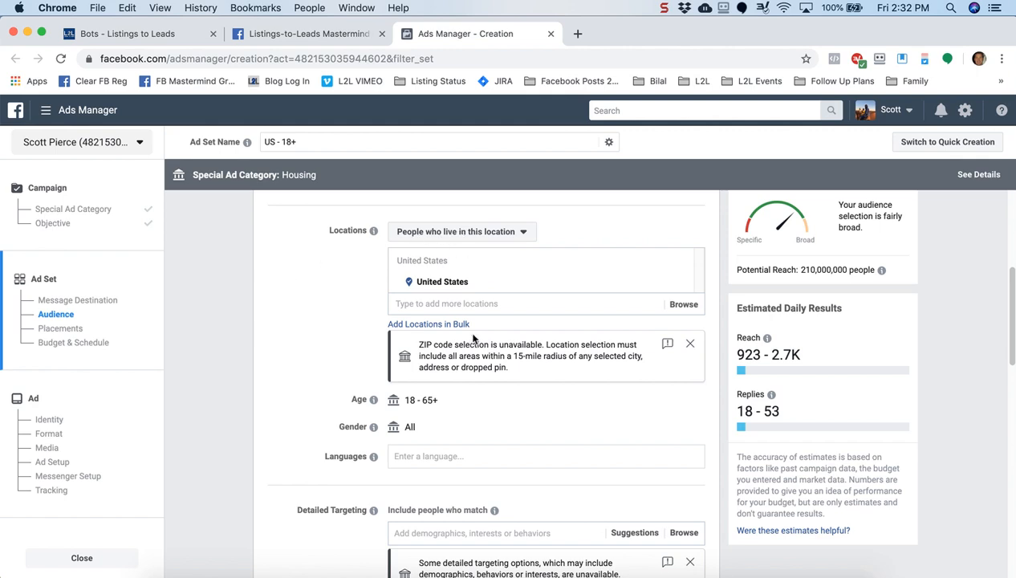
pyautogui.click(497, 302)
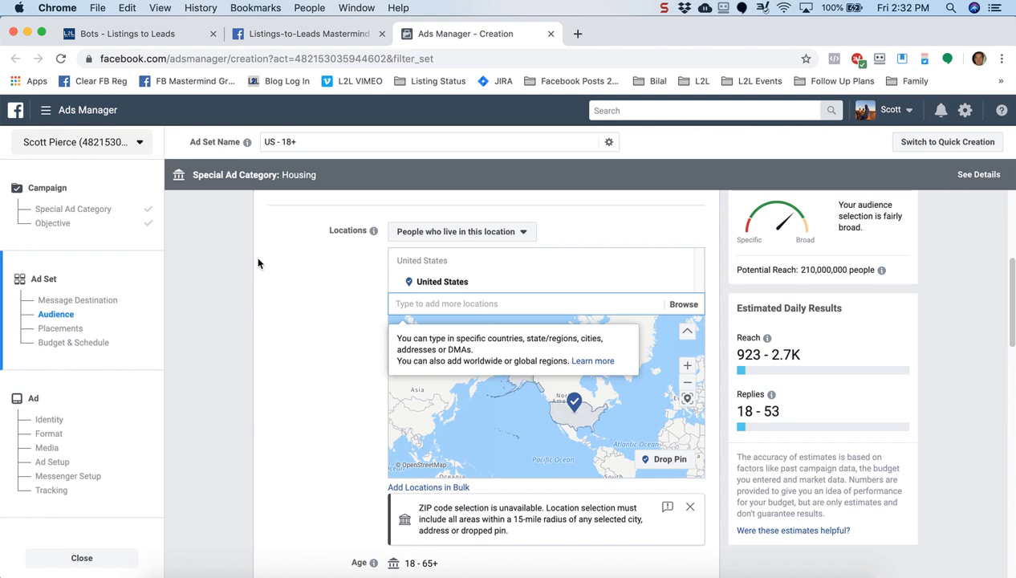
# Target Granite Bay, California with a +15 mile radius, giving 560,000 potential reach
pyautogui.write('Granite Bay')
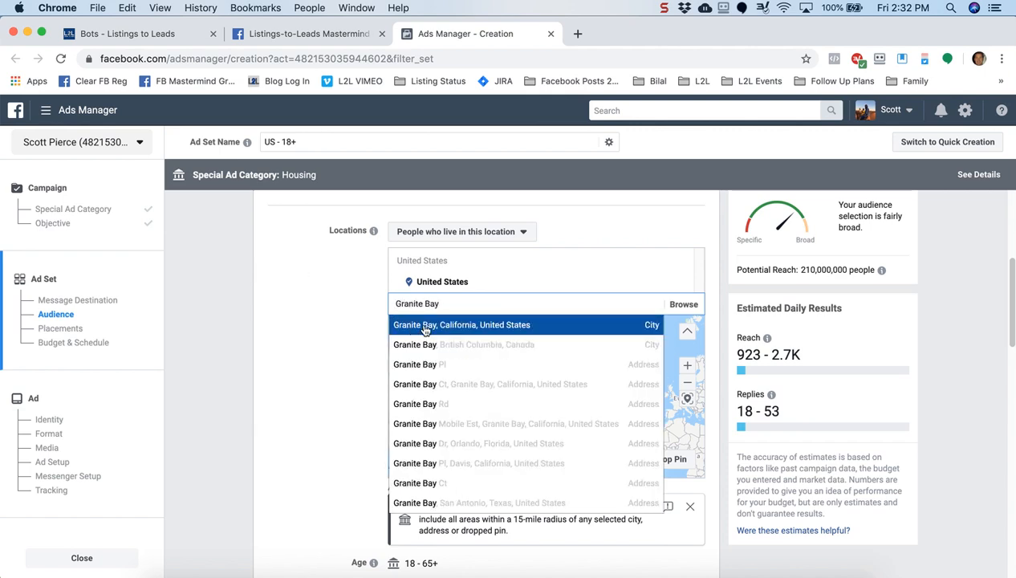
pyautogui.press('Return')
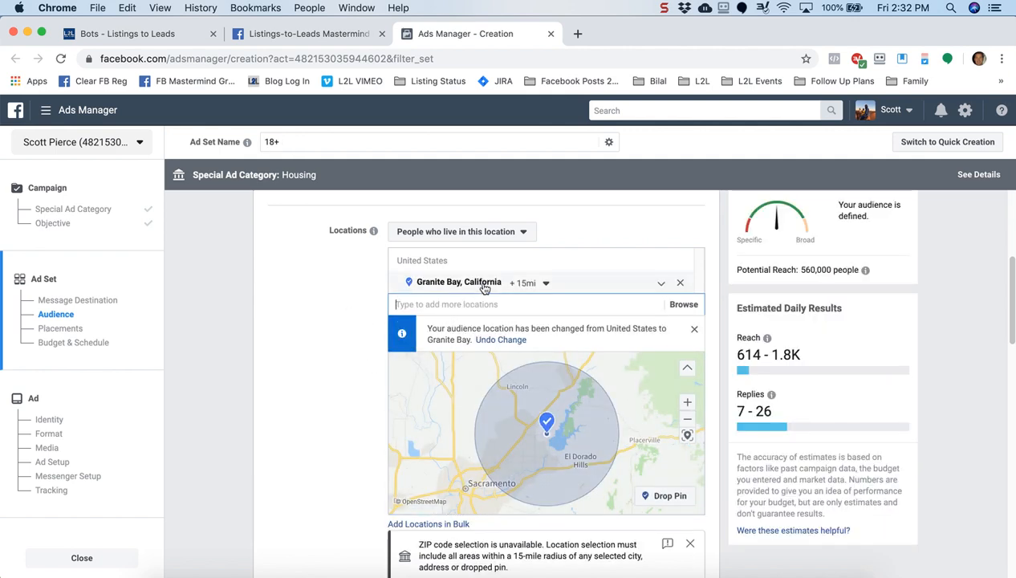
pyautogui.click(546, 284)
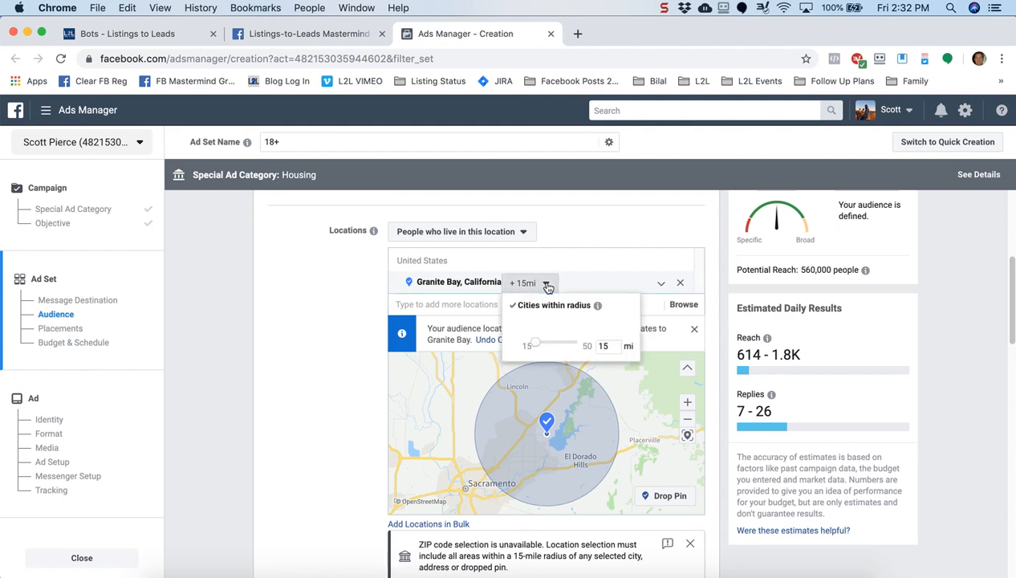
pyautogui.click(346, 294)
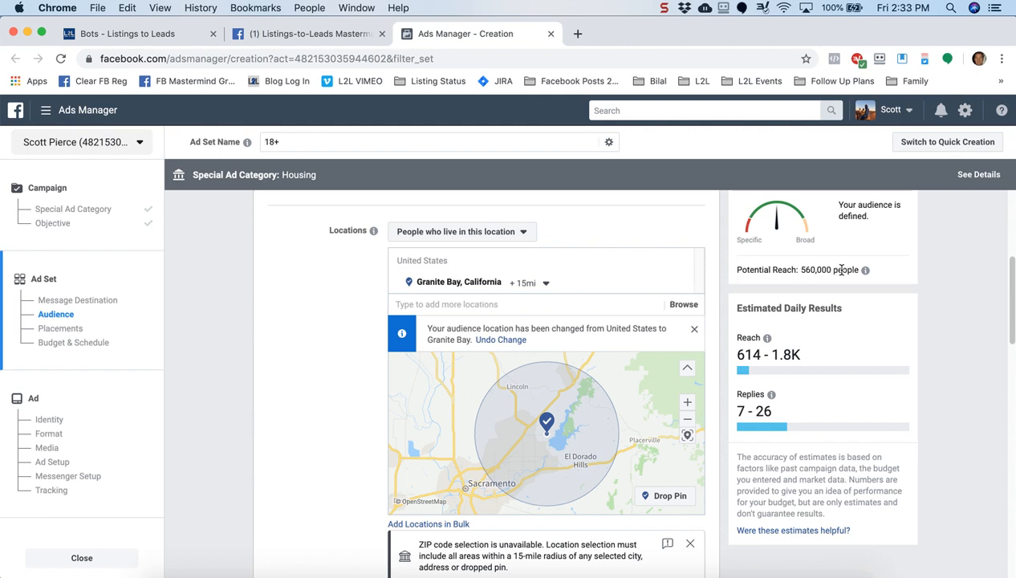
pyautogui.moveTo(833, 269); pyautogui.dragTo(786, 271)
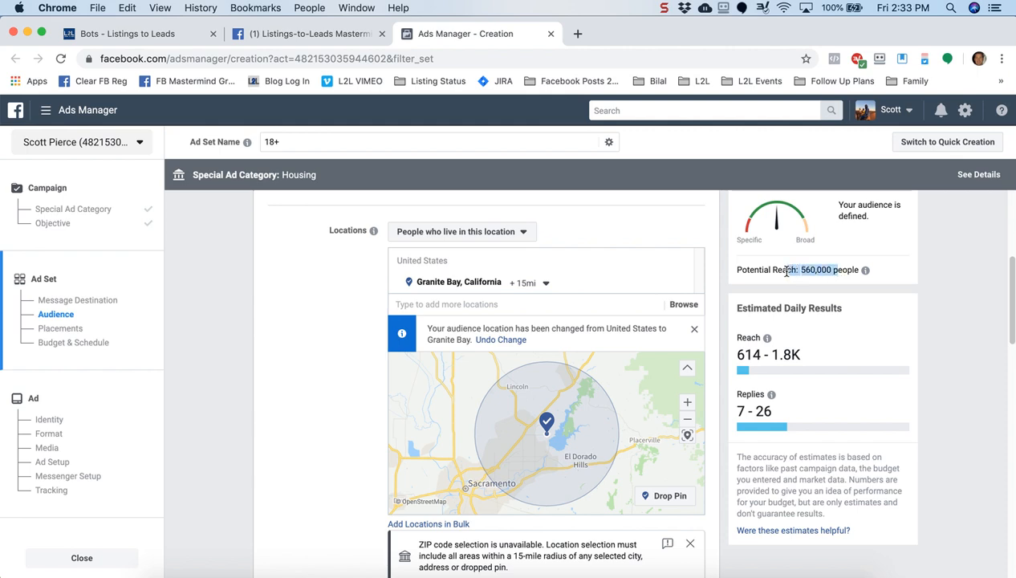
pyautogui.click(346, 357)
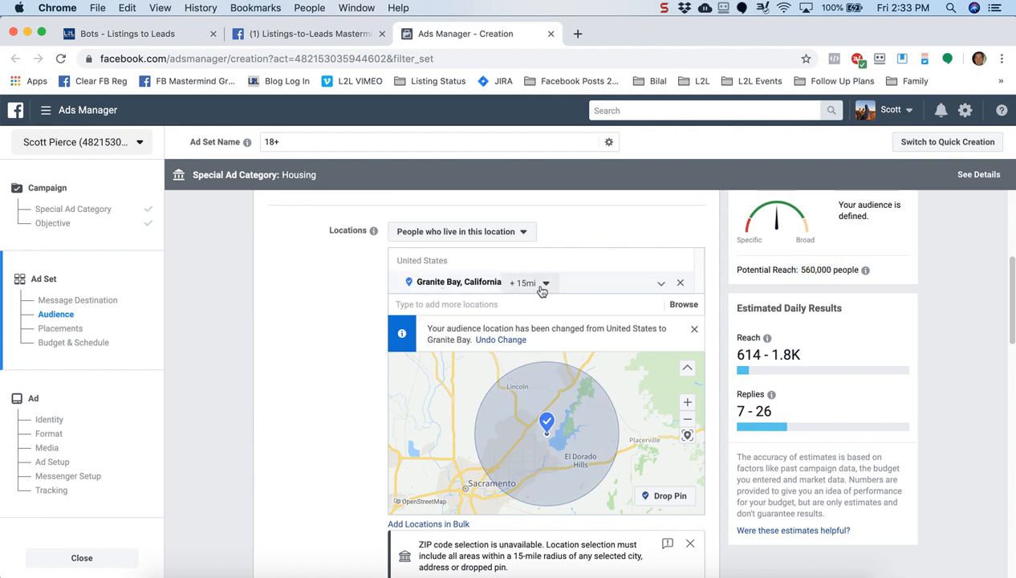
# Add Trulia as a detailed targeting interest
pyautogui.scroll(-2, 337, 350)
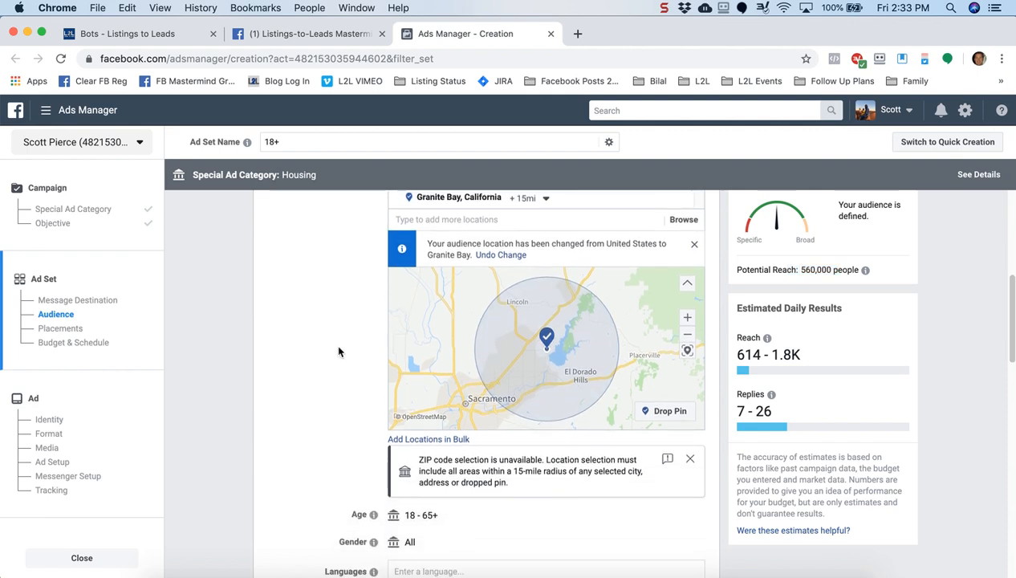
pyautogui.scroll(-3, 331, 399)
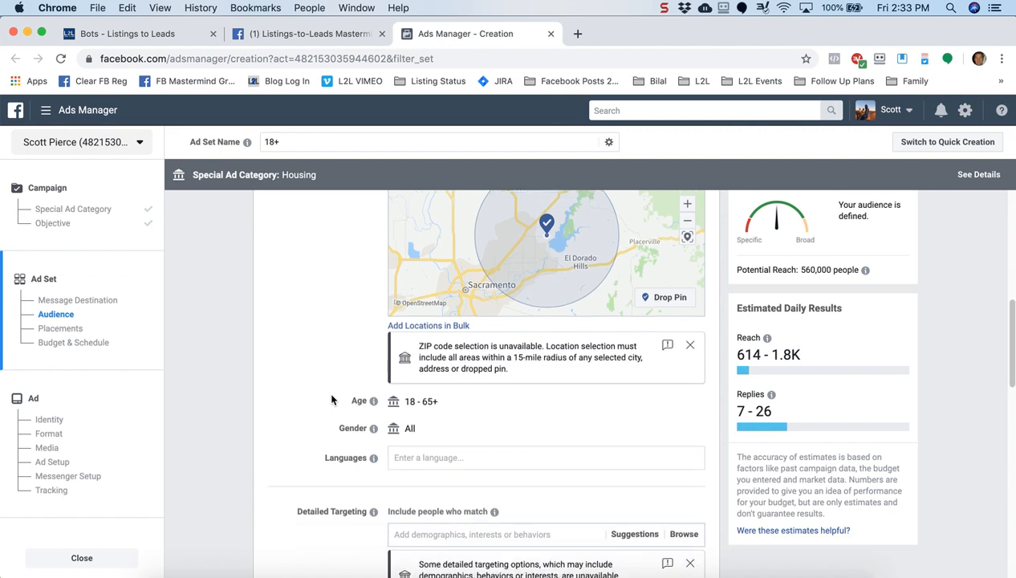
pyautogui.scroll(-3, 331, 399)
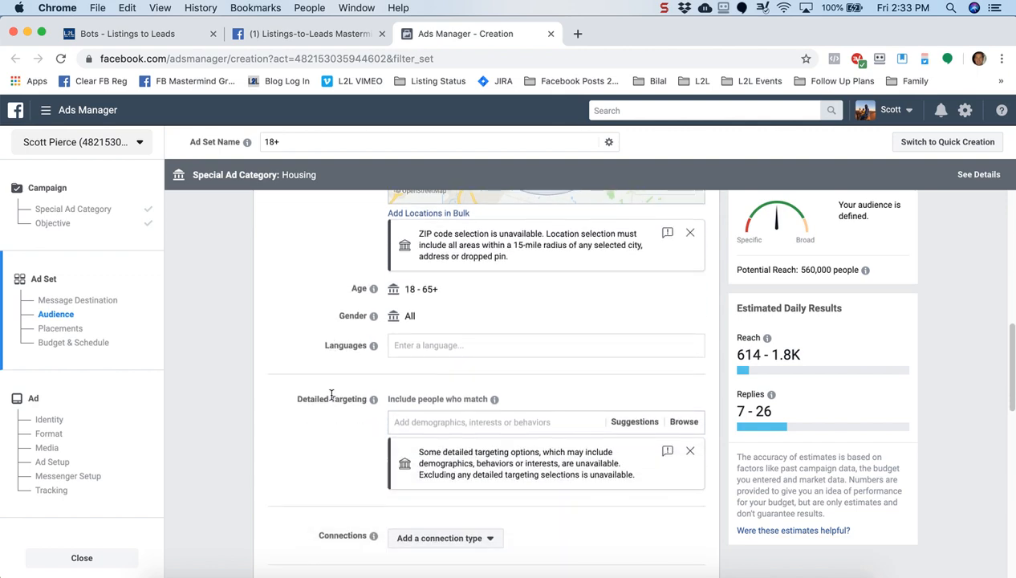
pyautogui.scroll(-2, 303, 435)
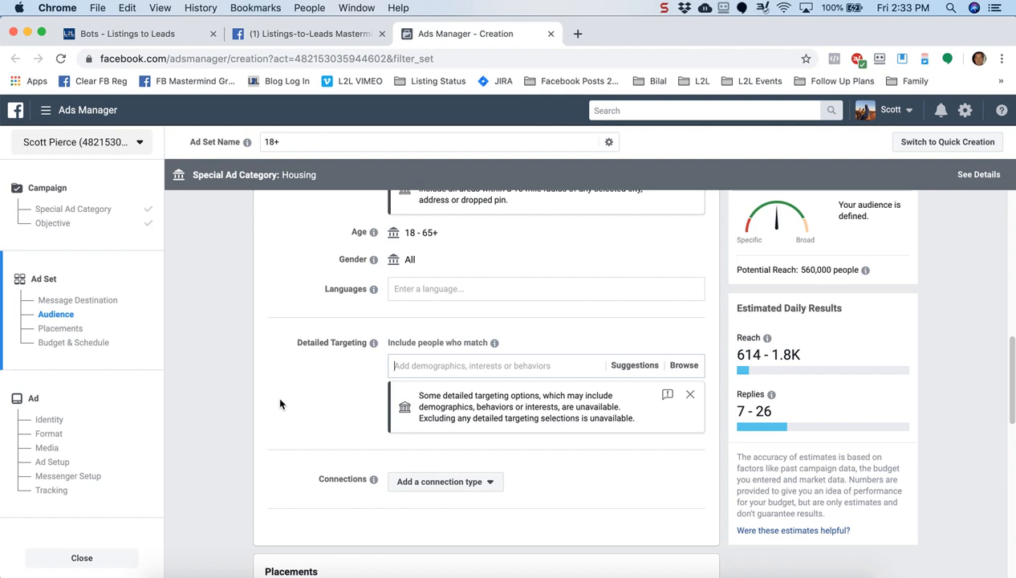
pyautogui.moveTo(745, 270); pyautogui.dragTo(833, 273)
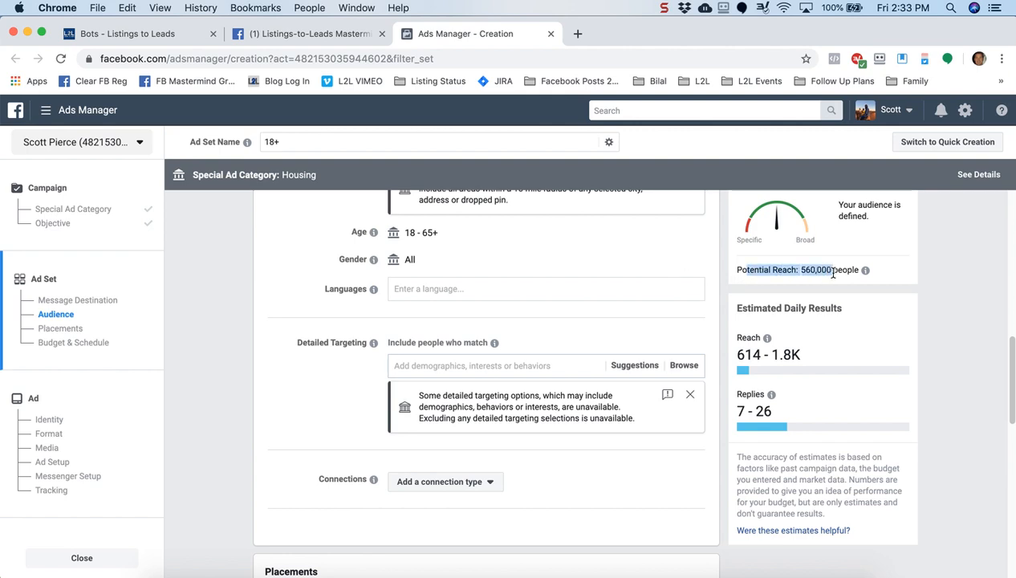
pyautogui.click(271, 387)
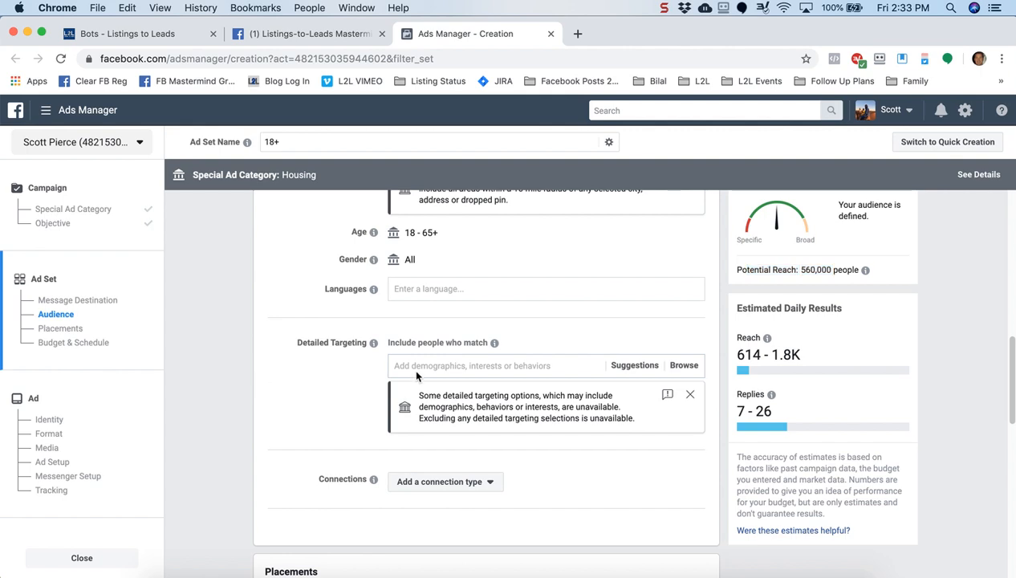
pyautogui.click(442, 365)
pyautogui.write('Trulia')
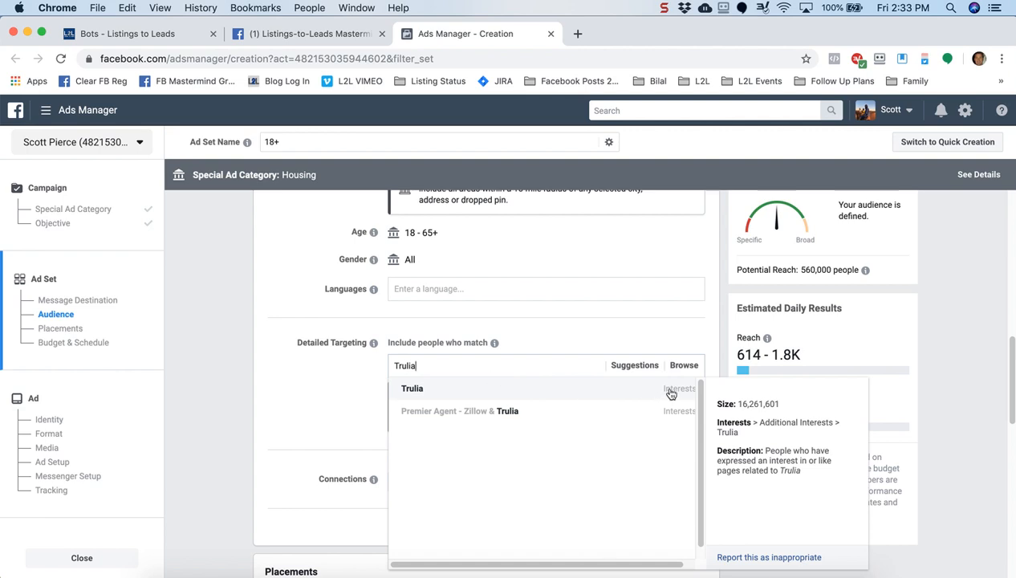
pyautogui.press('Return')
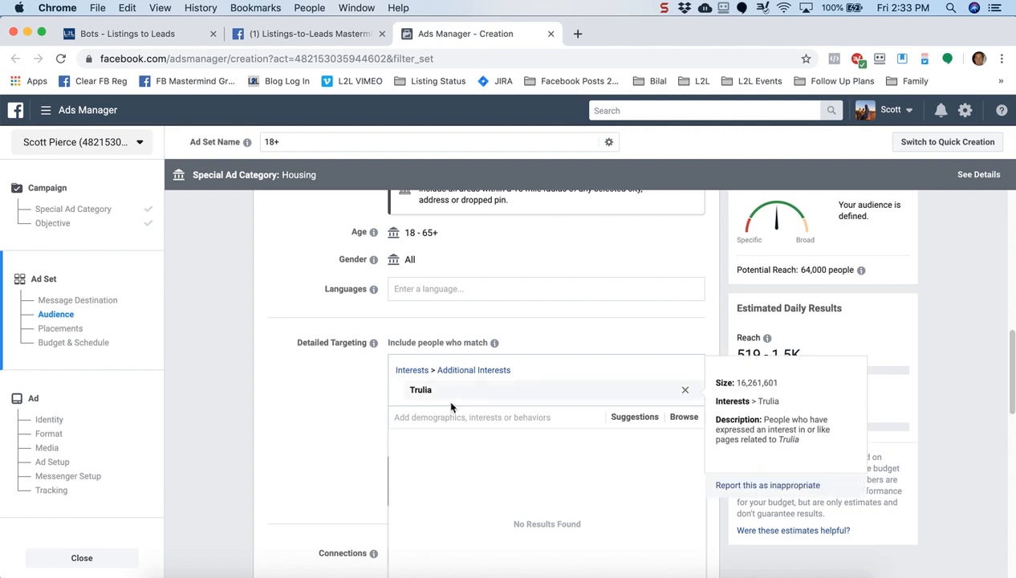
# Add Zillow and realtor.com interests, bringing potential reach to 150,000 people
pyautogui.write('Zillow')
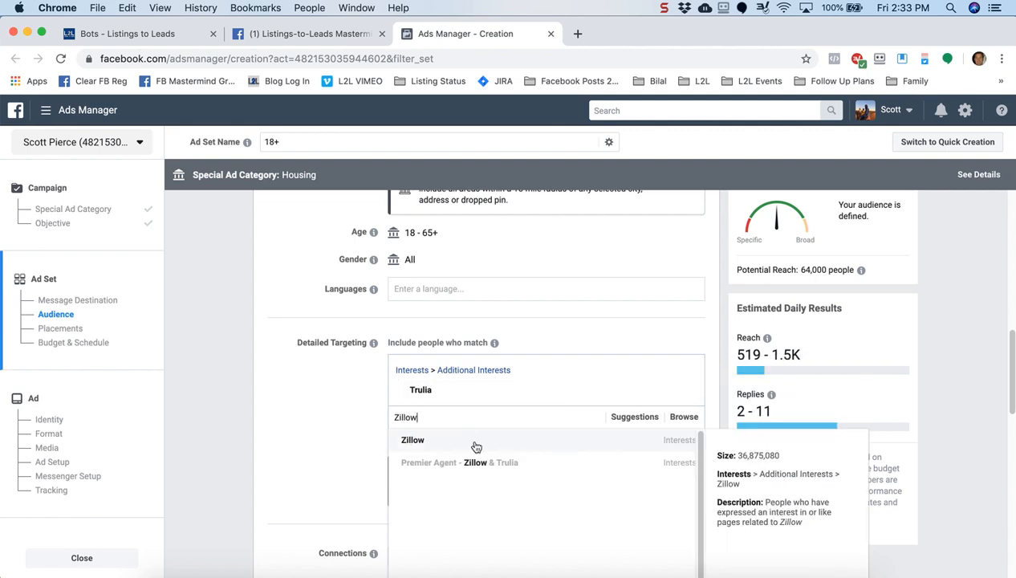
pyautogui.click(475, 446)
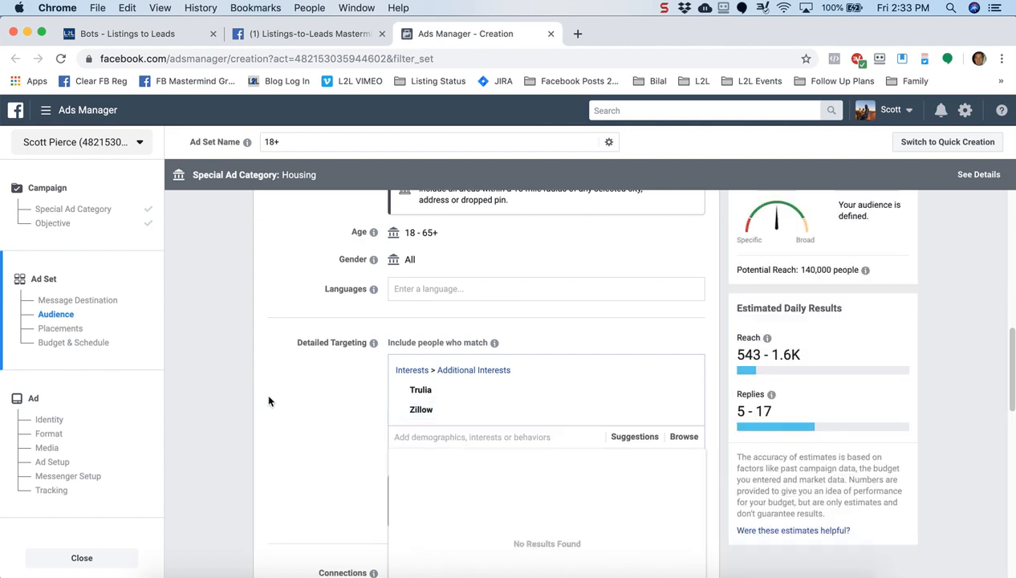
pyautogui.write('Realtor.com')
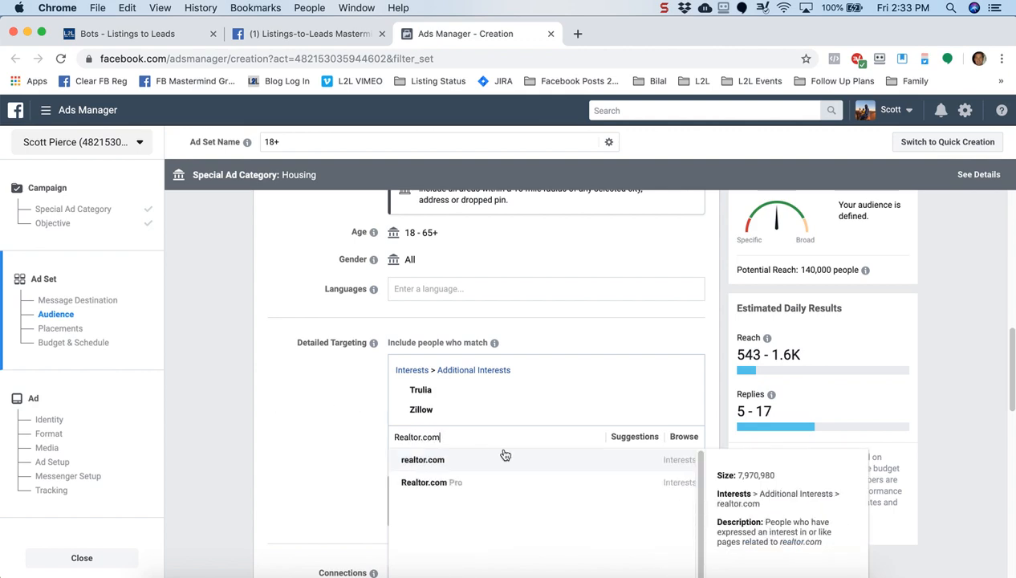
pyautogui.click(519, 463)
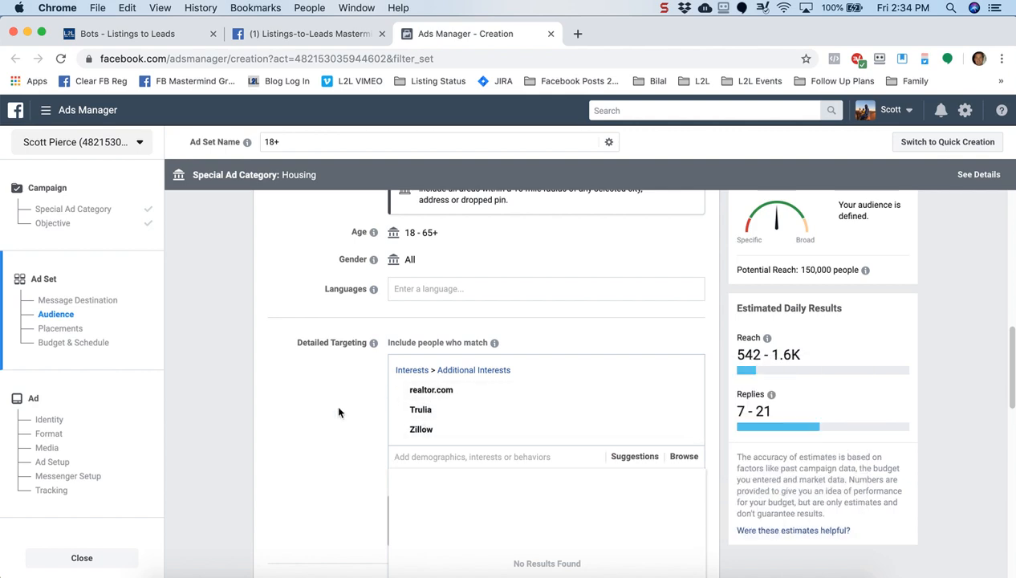
pyautogui.moveTo(759, 270); pyautogui.dragTo(849, 271)
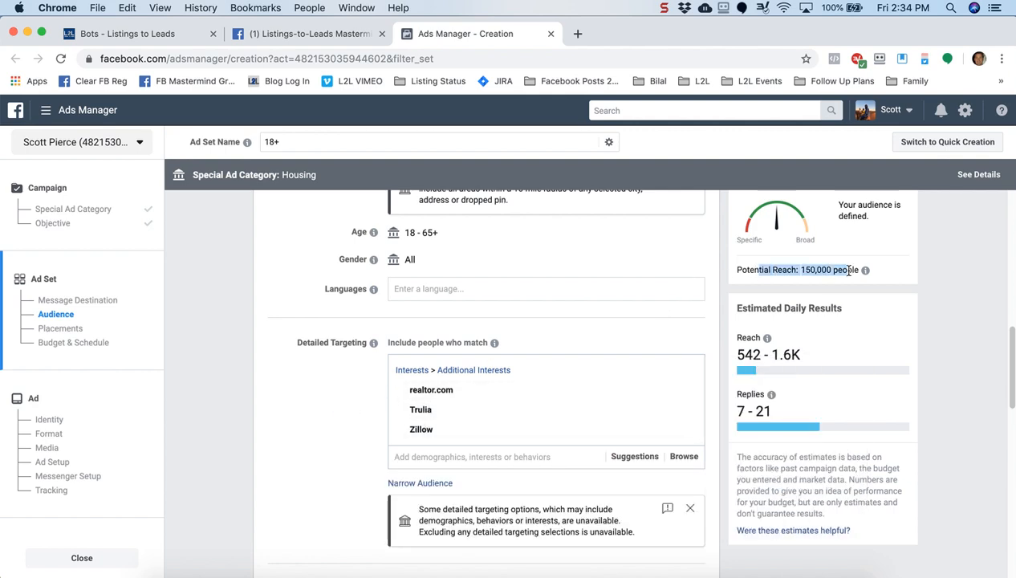
# Scroll past Placements to Budget & Schedule and open the Daily Budget type dropdown
pyautogui.click(326, 438)
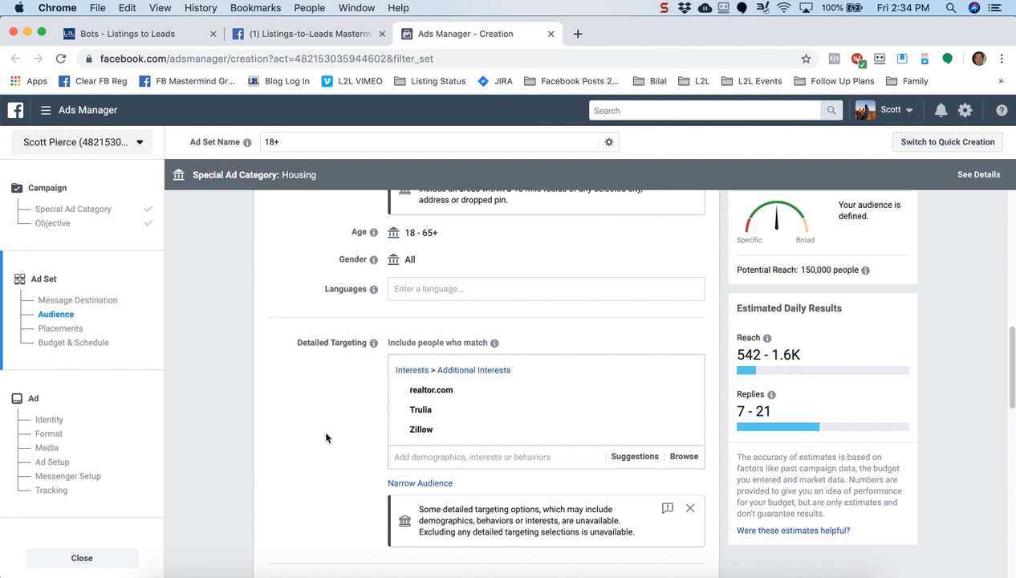
pyautogui.scroll(-5, 326, 437)
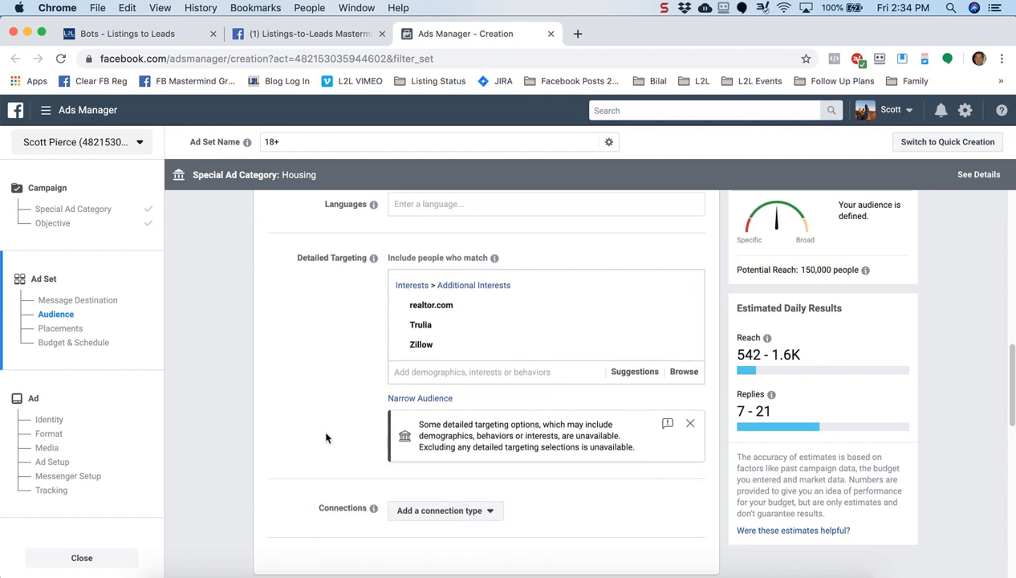
pyautogui.scroll(-6, 326, 438)
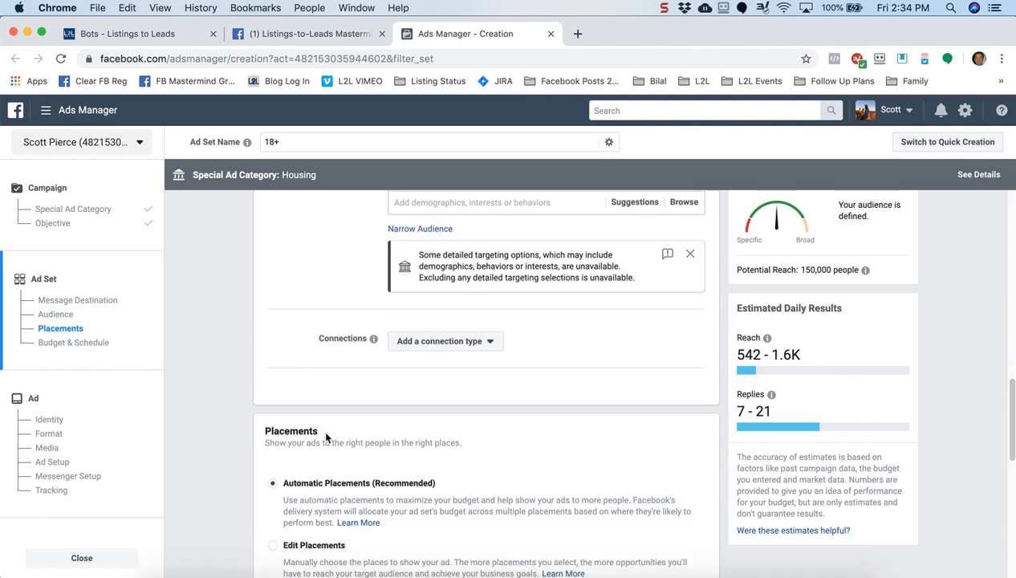
pyautogui.scroll(-2, 325, 438)
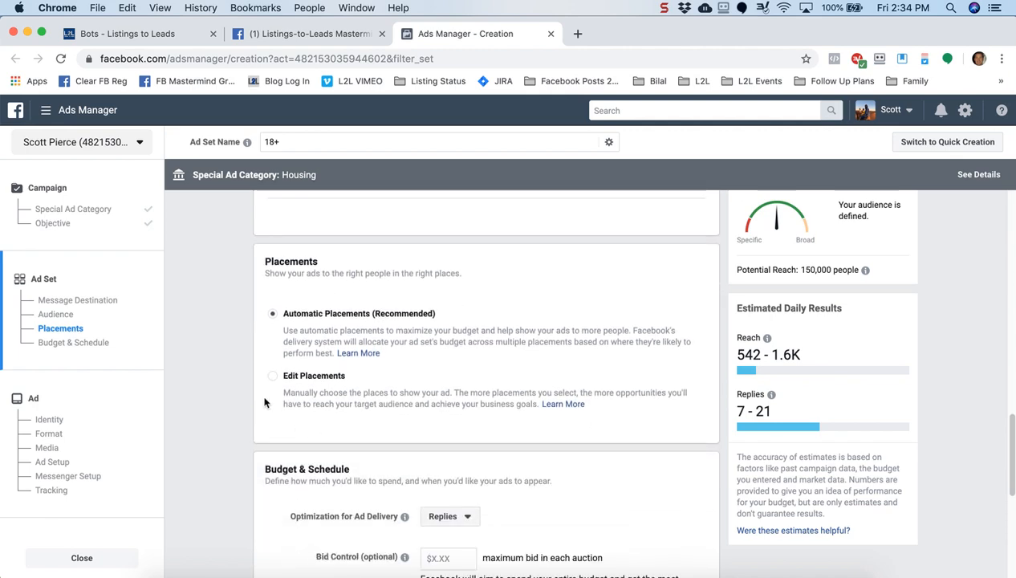
pyautogui.scroll(-1, 200, 370)
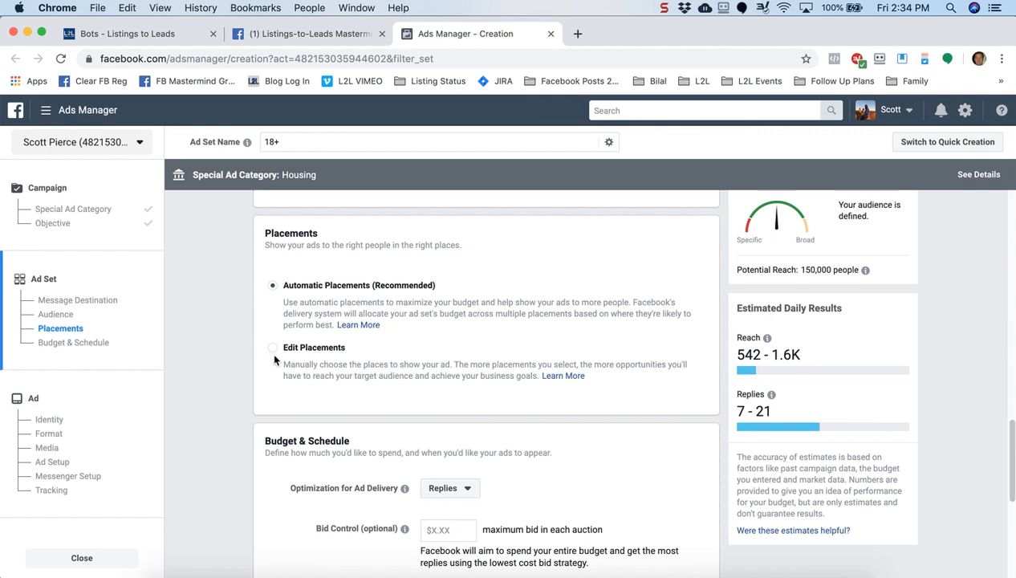
pyautogui.scroll(-5, 217, 440)
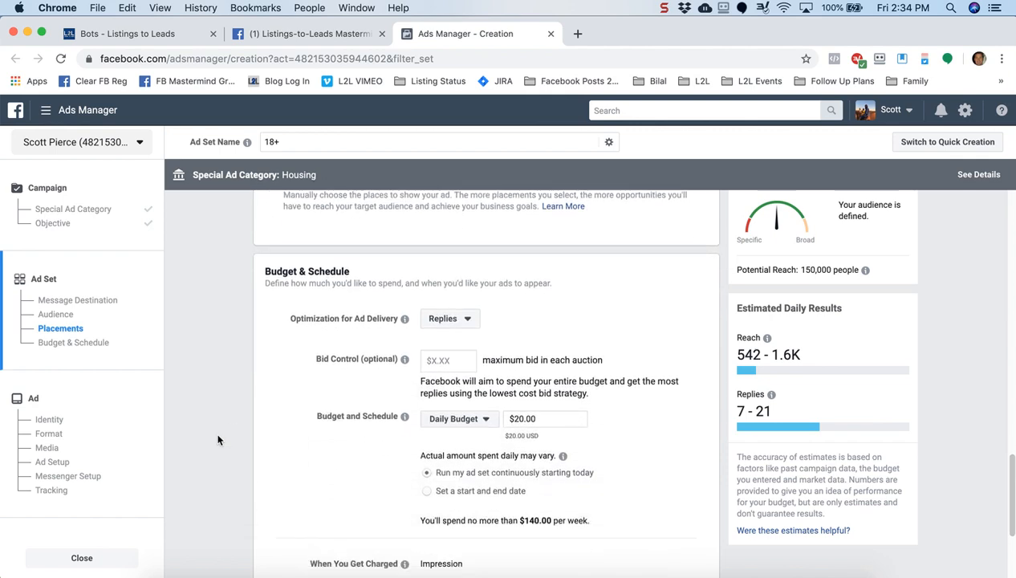
pyautogui.scroll(-1, 217, 439)
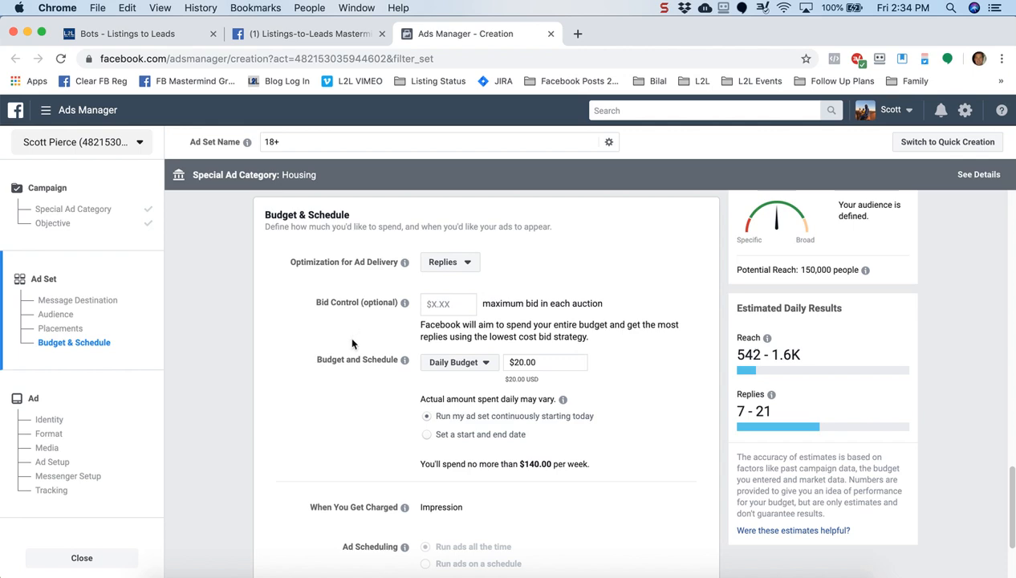
pyautogui.click(487, 363)
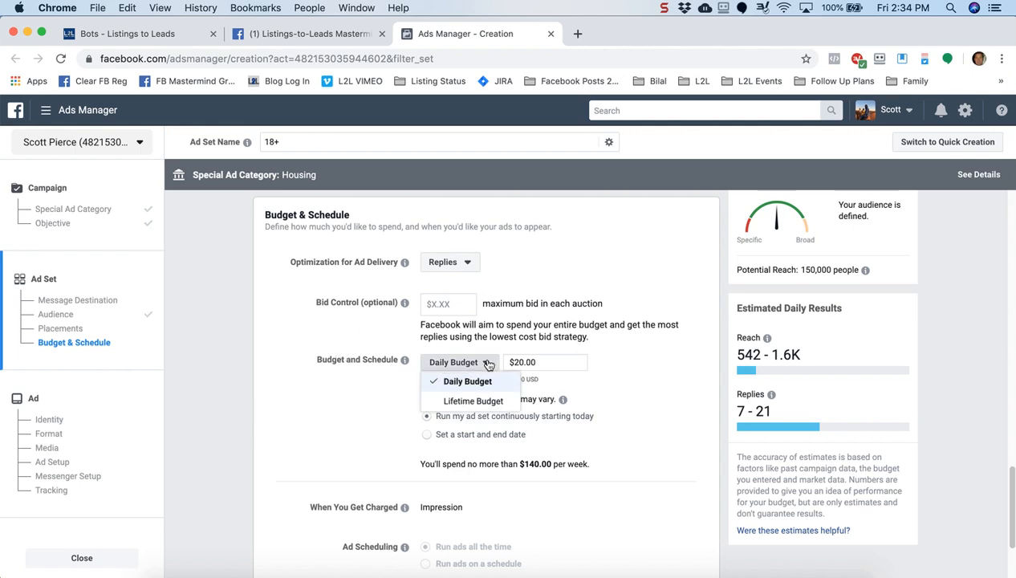
# Switch to a lifetime budget ending September 8, 2019 at 11:31 PM
pyautogui.click(471, 402)
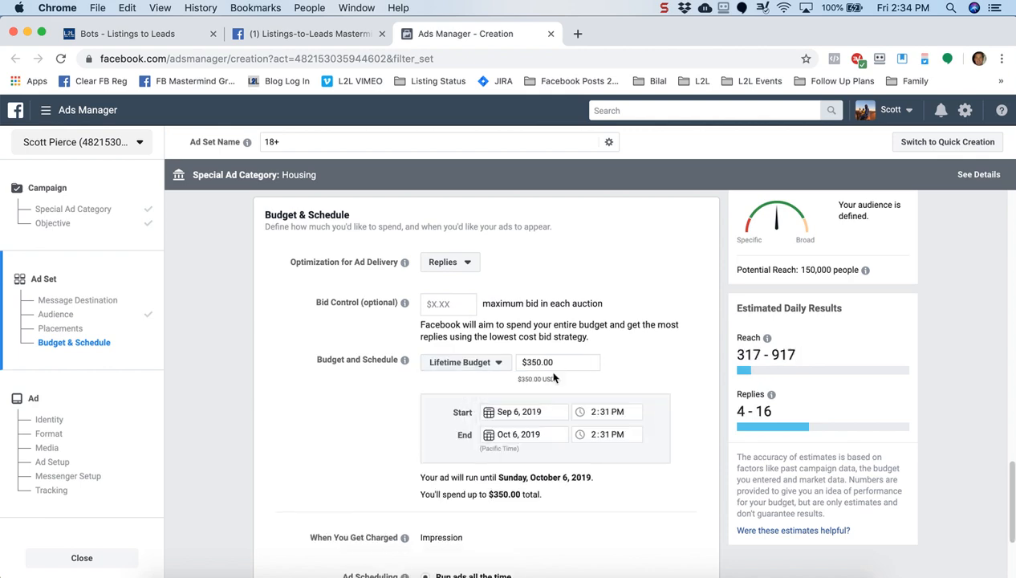
pyautogui.click(491, 437)
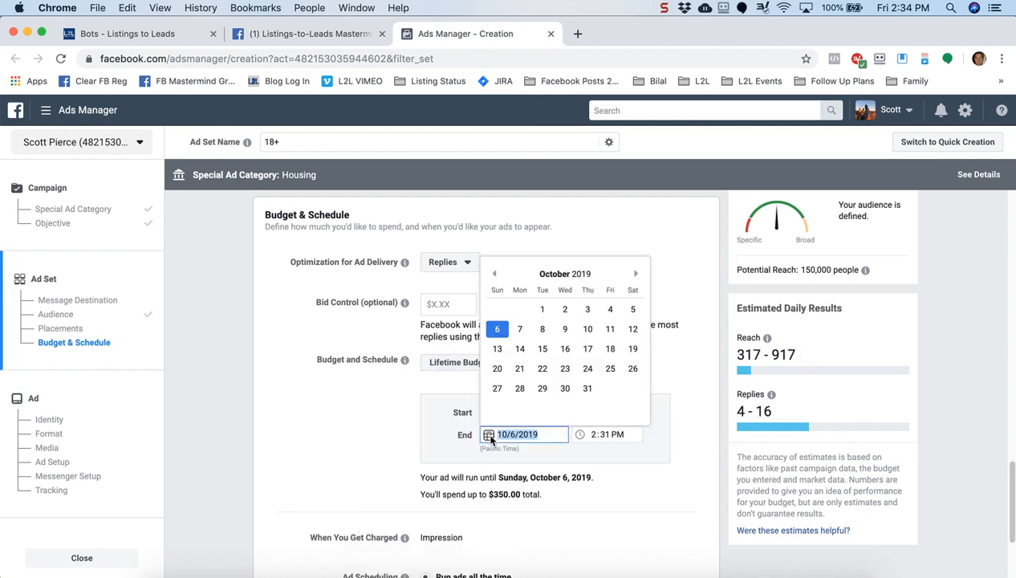
pyautogui.click(495, 276)
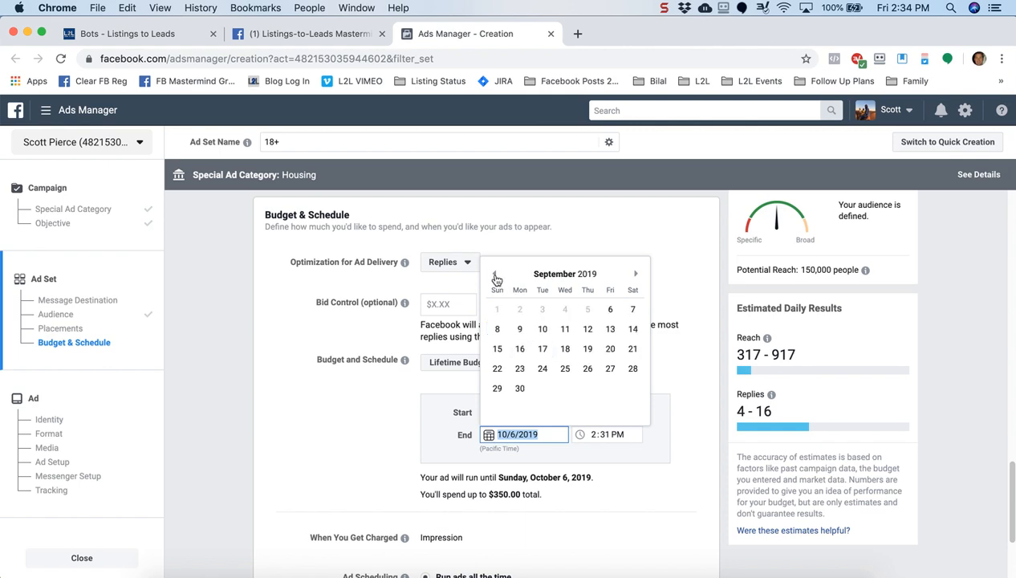
pyautogui.click(497, 328)
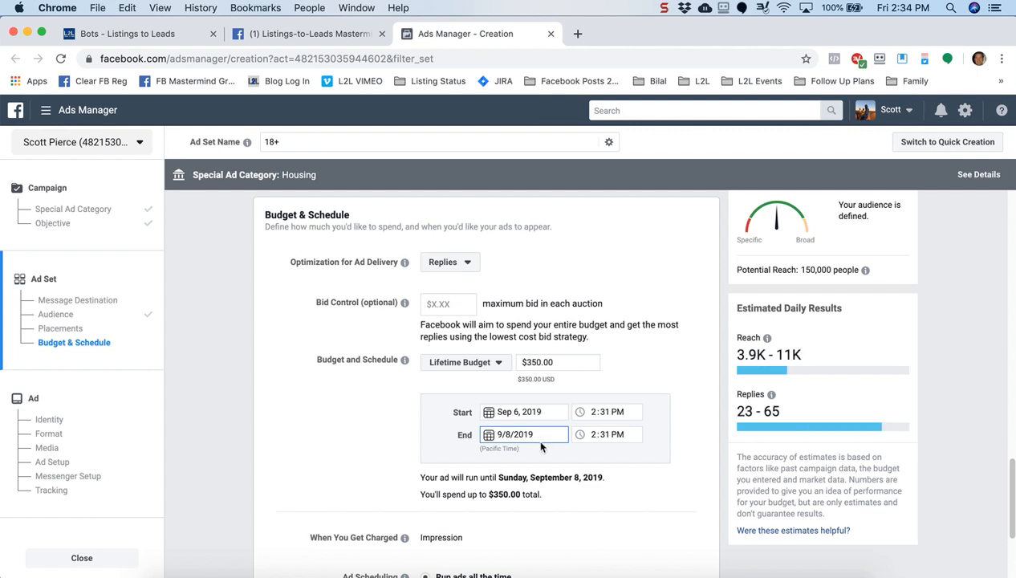
pyautogui.click(593, 438)
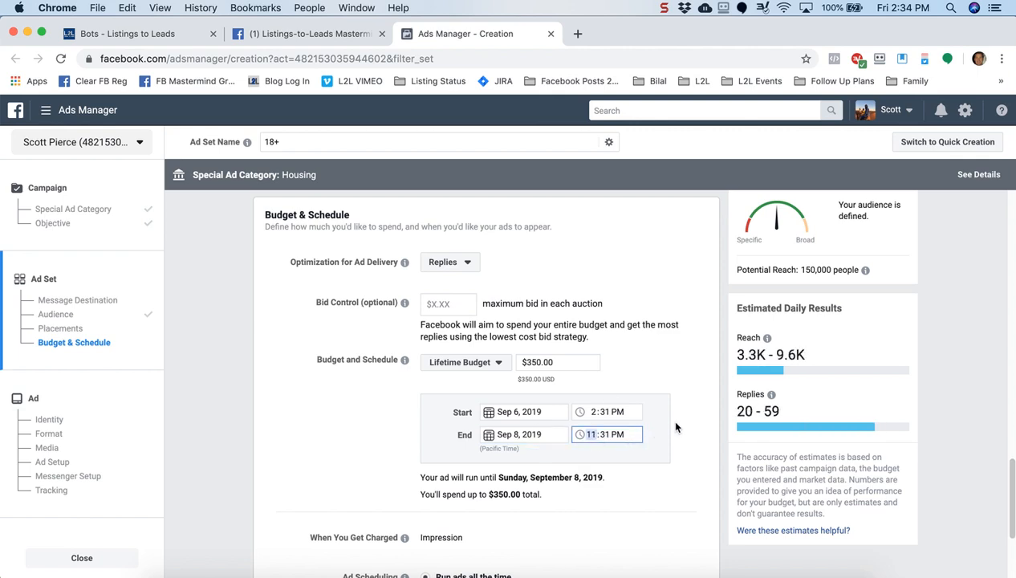
# Replace the $350.00 lifetime budget amount with $50.00
pyautogui.moveTo(559, 365); pyautogui.dragTo(505, 365)
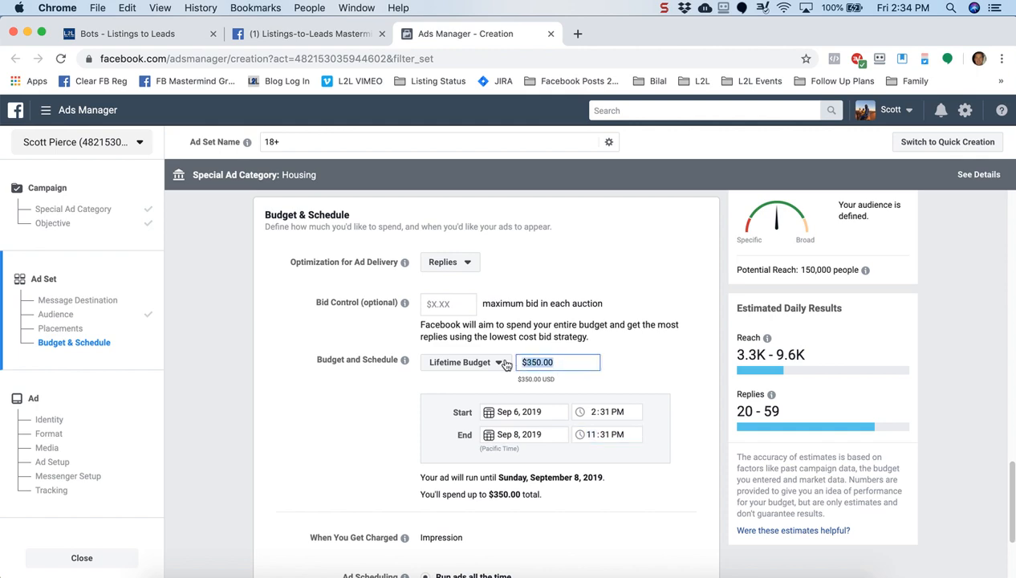
pyautogui.write('50')
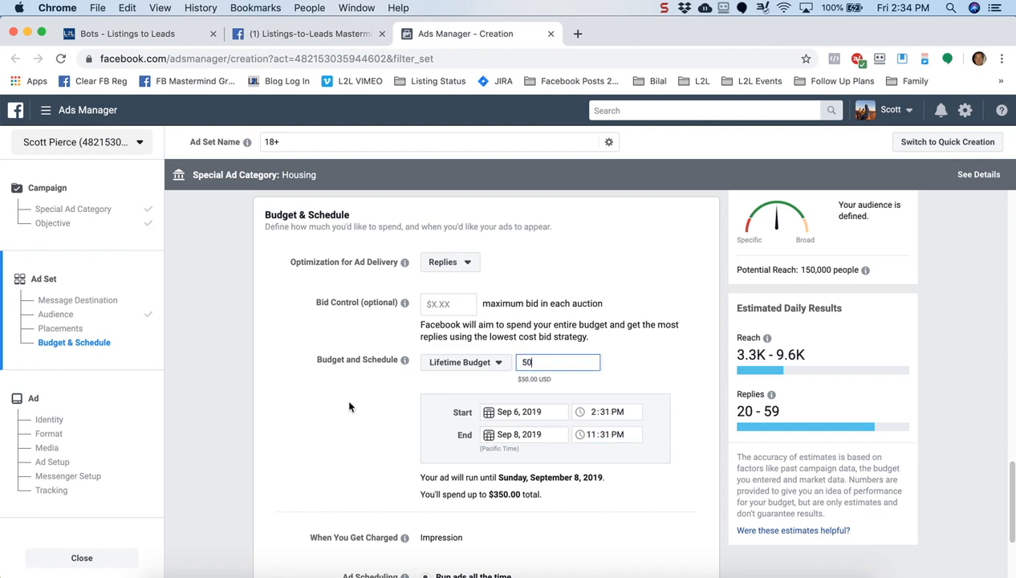
pyautogui.click(296, 443)
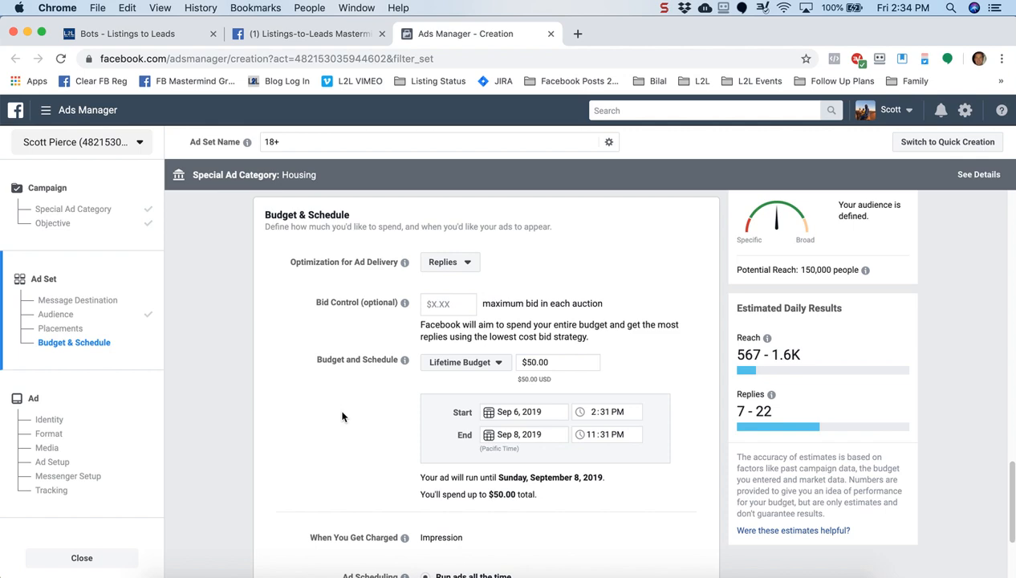
pyautogui.scroll(-2, 342, 416)
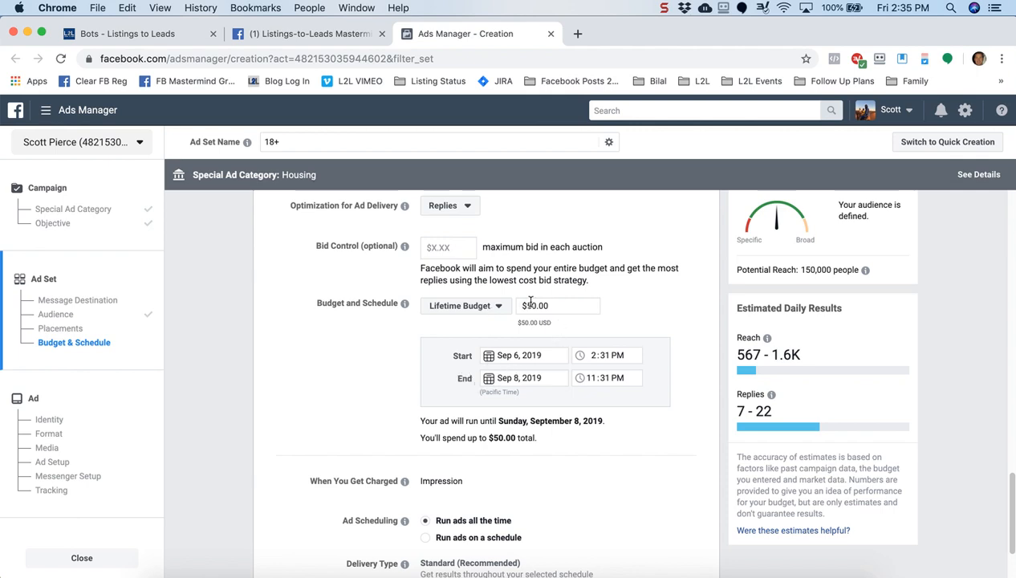
pyautogui.scroll(-3, 372, 374)
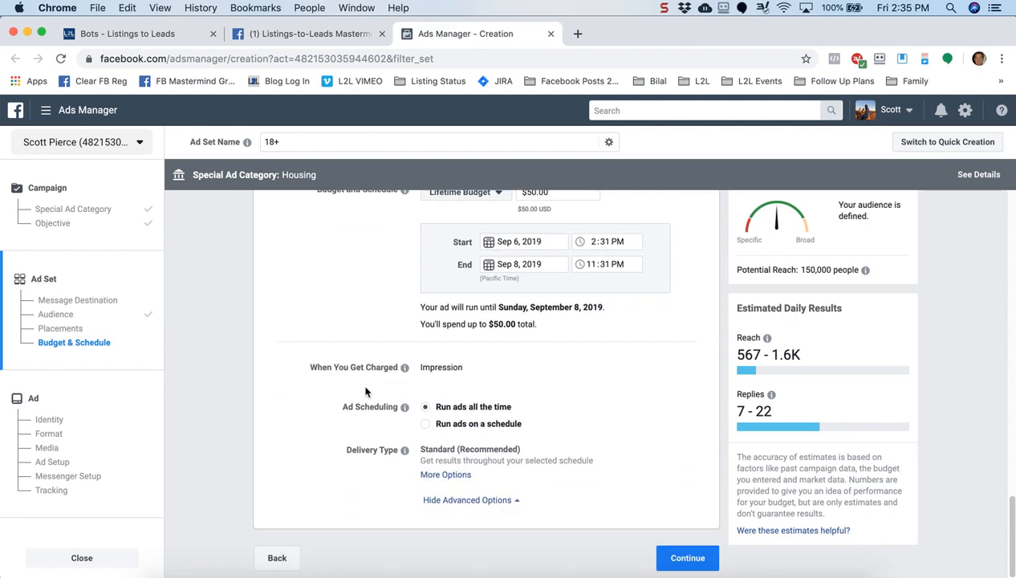
# Continue to the ad step, test the bot's Messenger link in L2L Bots, then return to Ads Manager
pyautogui.click(686, 560)
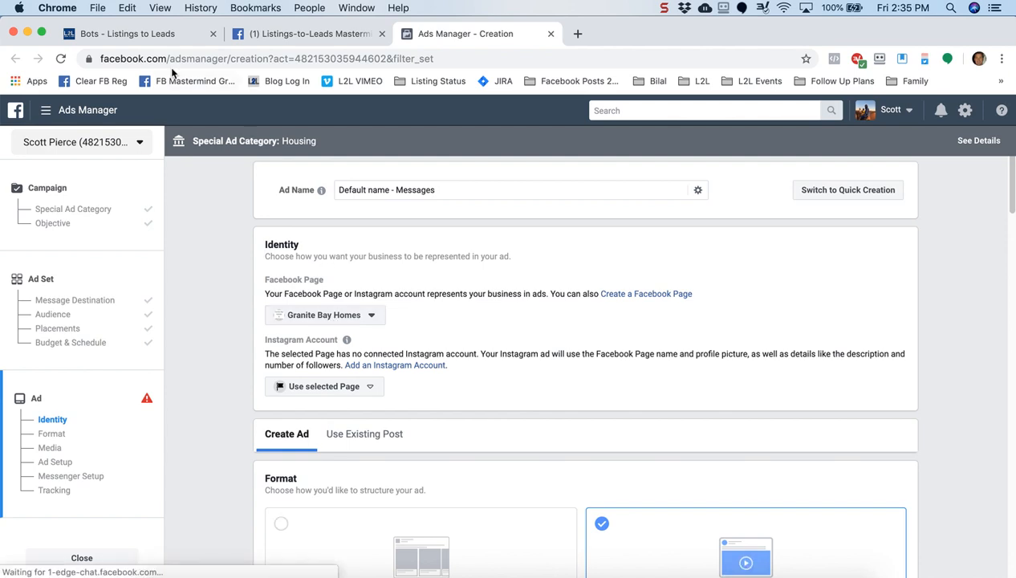
pyautogui.click(150, 38)
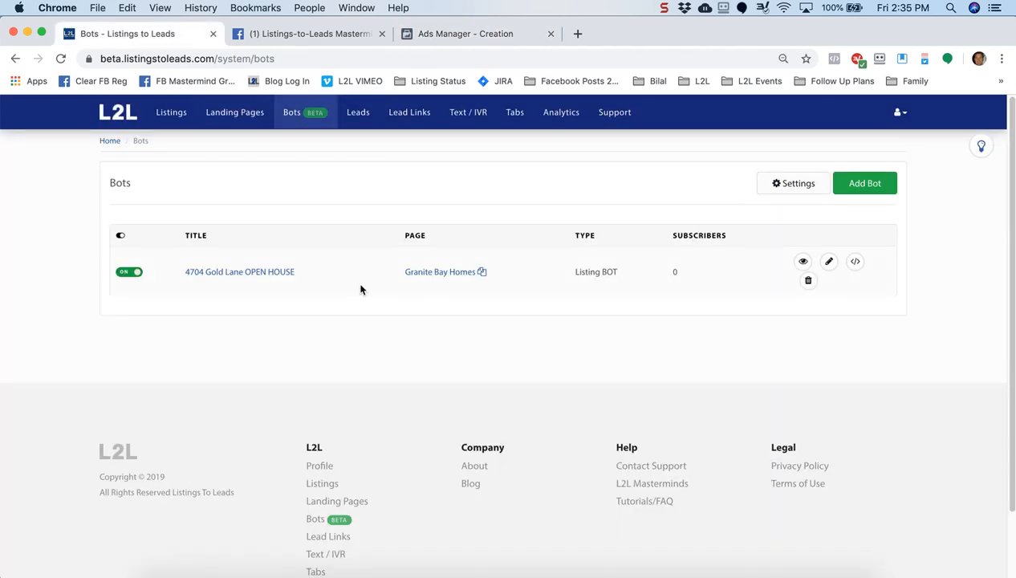
pyautogui.click(444, 275)
pyautogui.click(468, 38)
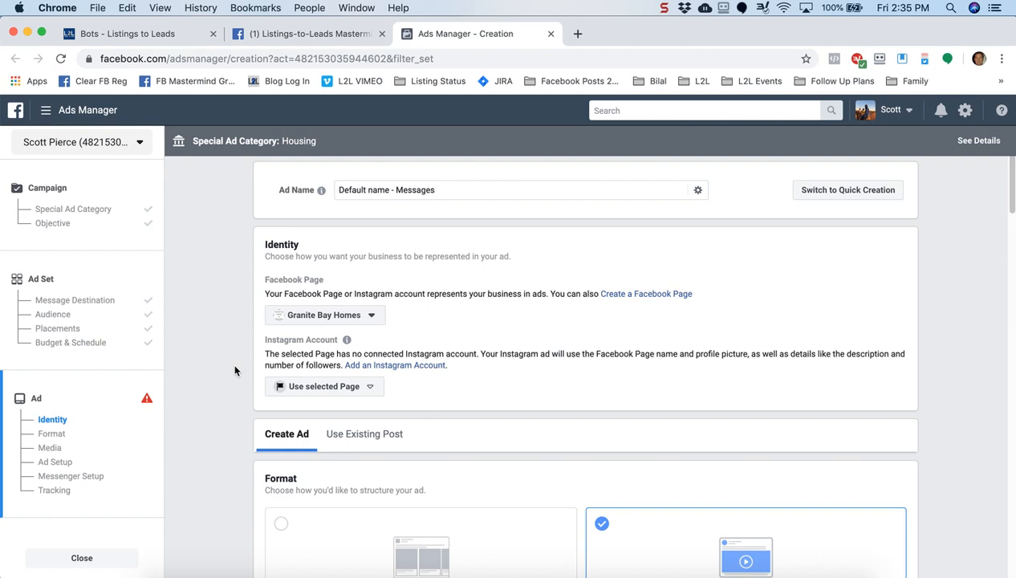
pyautogui.scroll(-2, 235, 370)
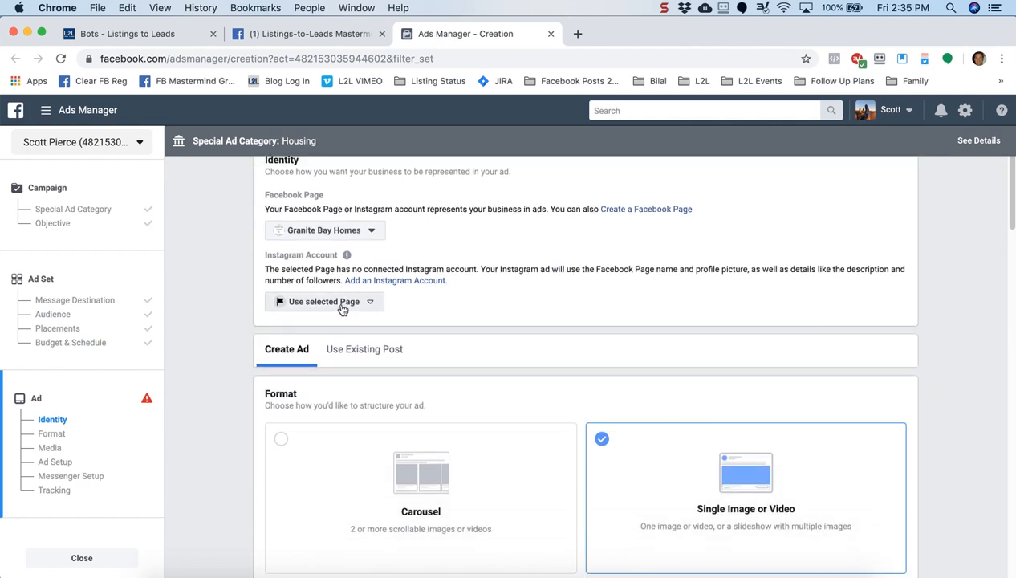
# Upload 2009274 social_share.png from Downloads as the ad image
pyautogui.scroll(-2, 231, 381)
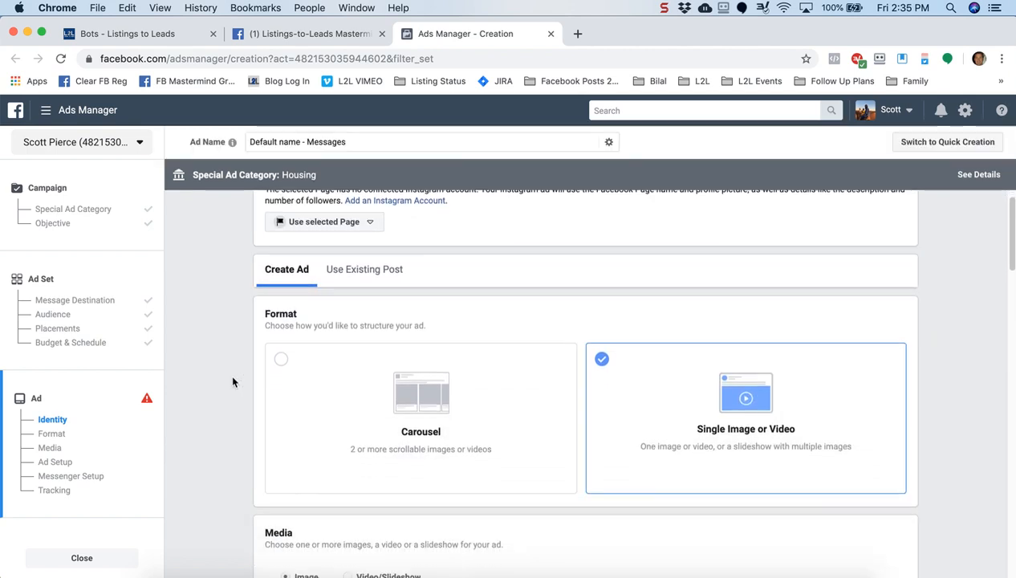
pyautogui.scroll(-3, 233, 382)
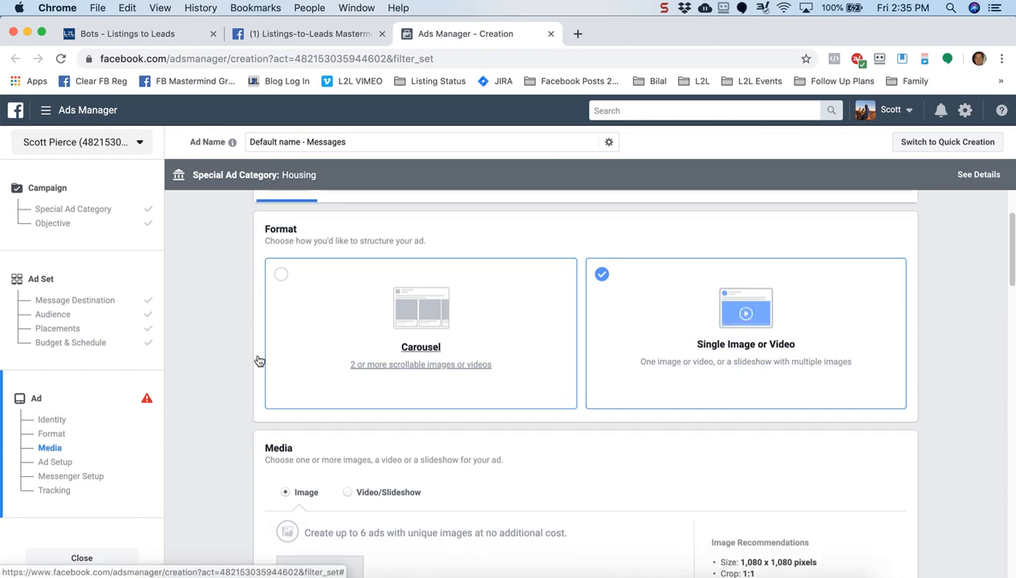
pyautogui.scroll(-5, 209, 391)
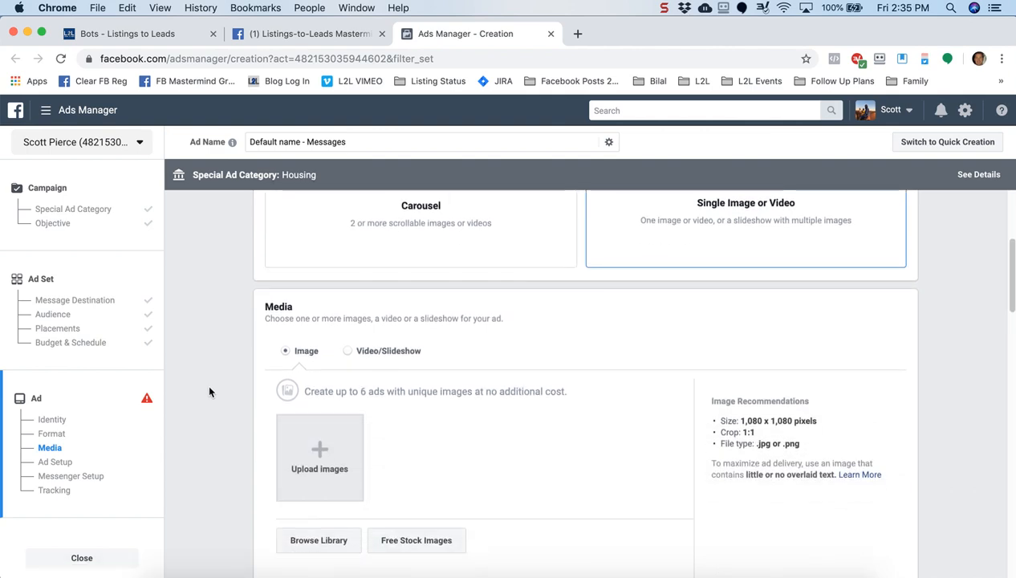
pyautogui.scroll(-3, 209, 391)
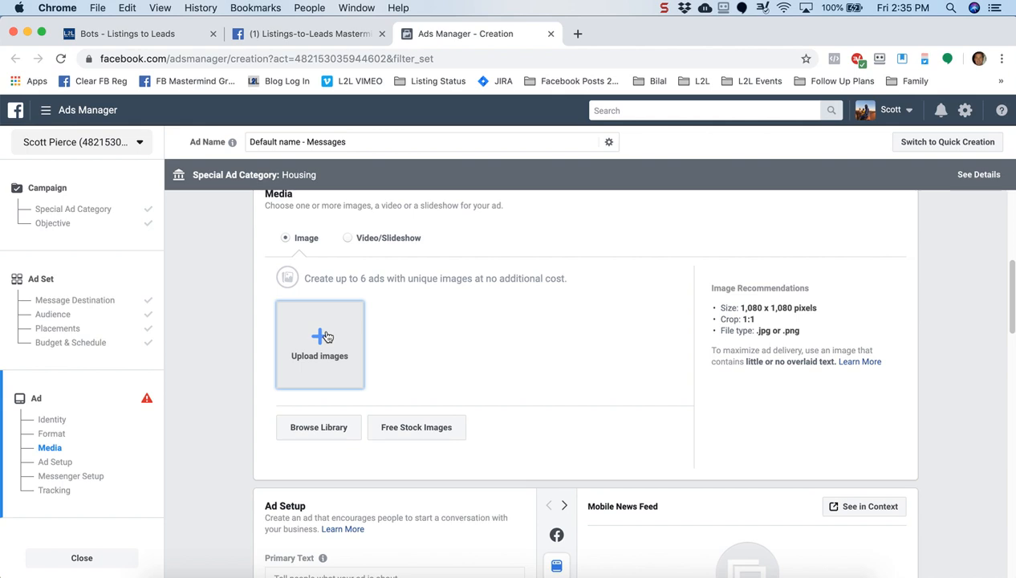
pyautogui.click(325, 336)
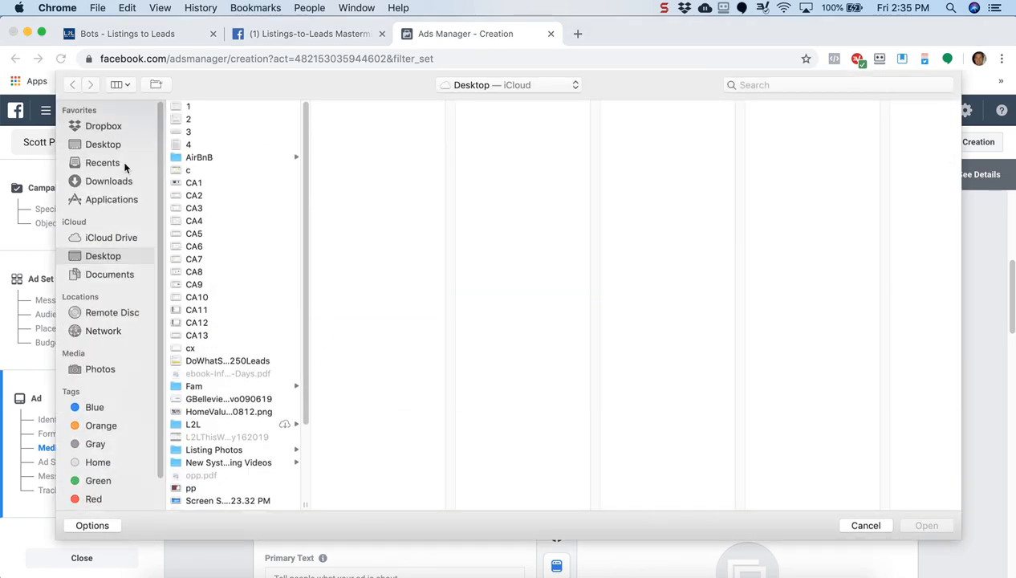
pyautogui.click(103, 183)
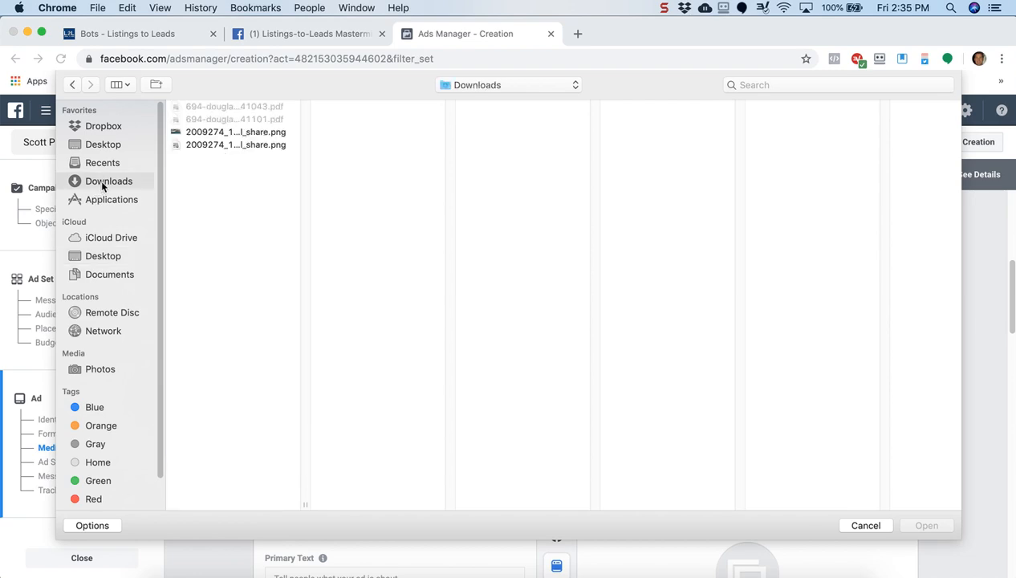
pyautogui.click(246, 135)
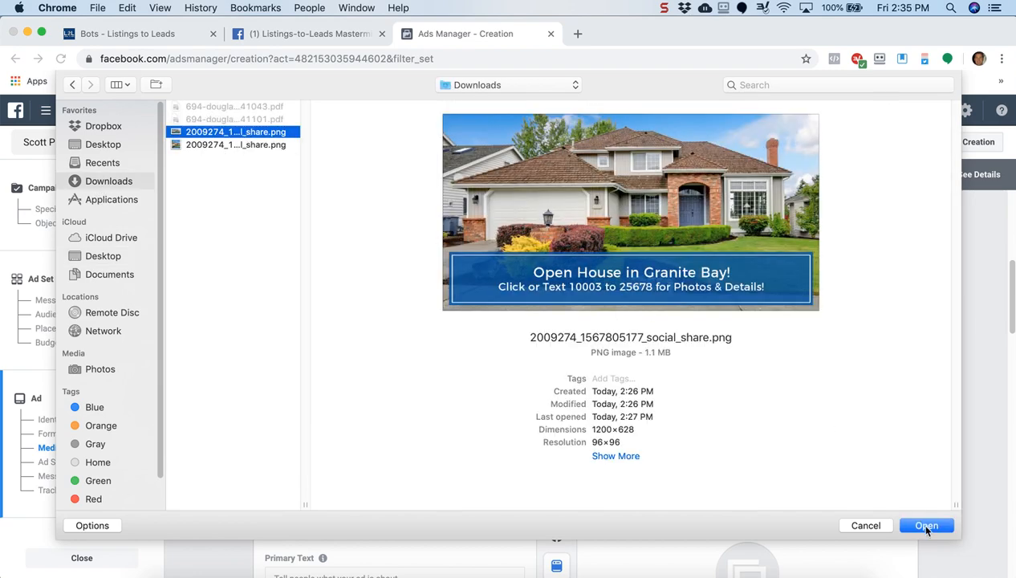
pyautogui.click(926, 526)
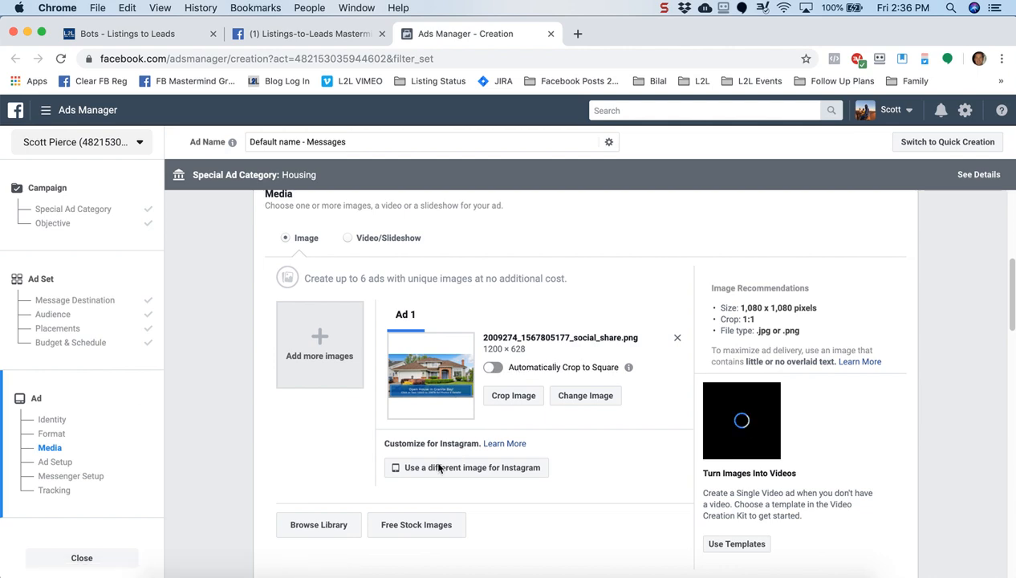
# Use the square 1200×1200 house image from Image Assets as the separate Instagram image
pyautogui.click(481, 476)
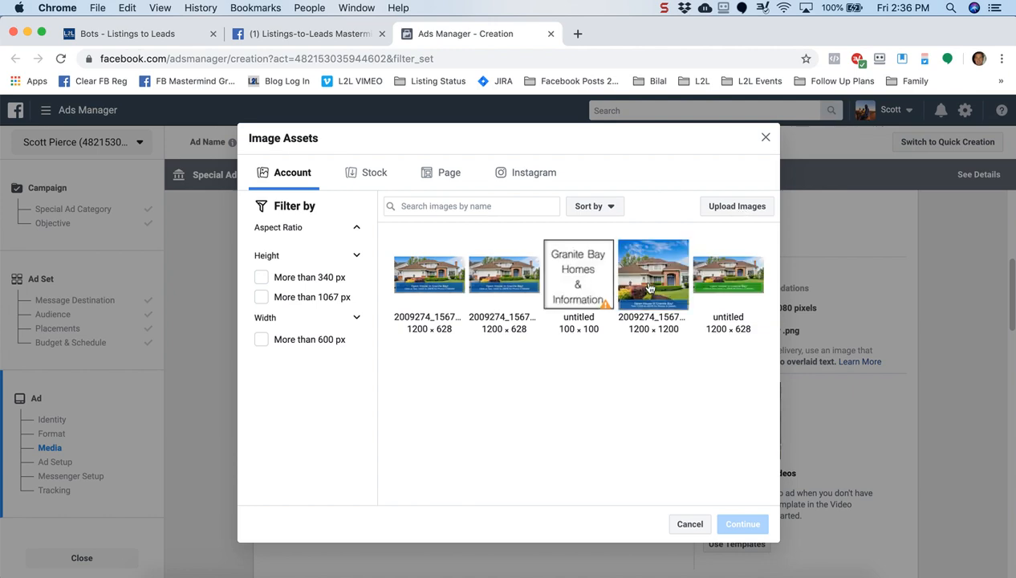
pyautogui.click(650, 287)
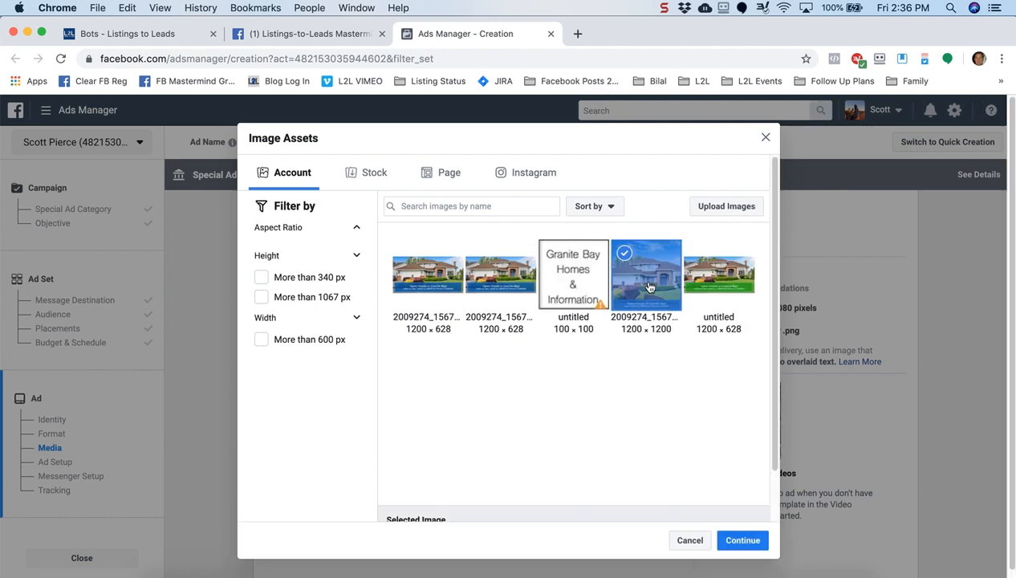
pyautogui.click(742, 540)
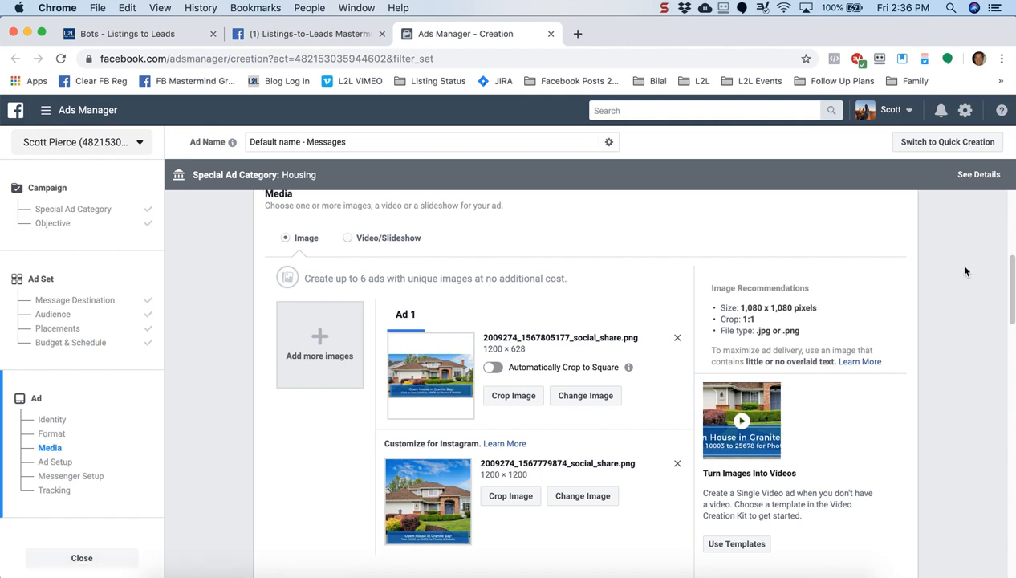
pyautogui.moveTo(1012, 272); pyautogui.dragTo(1013, 357)
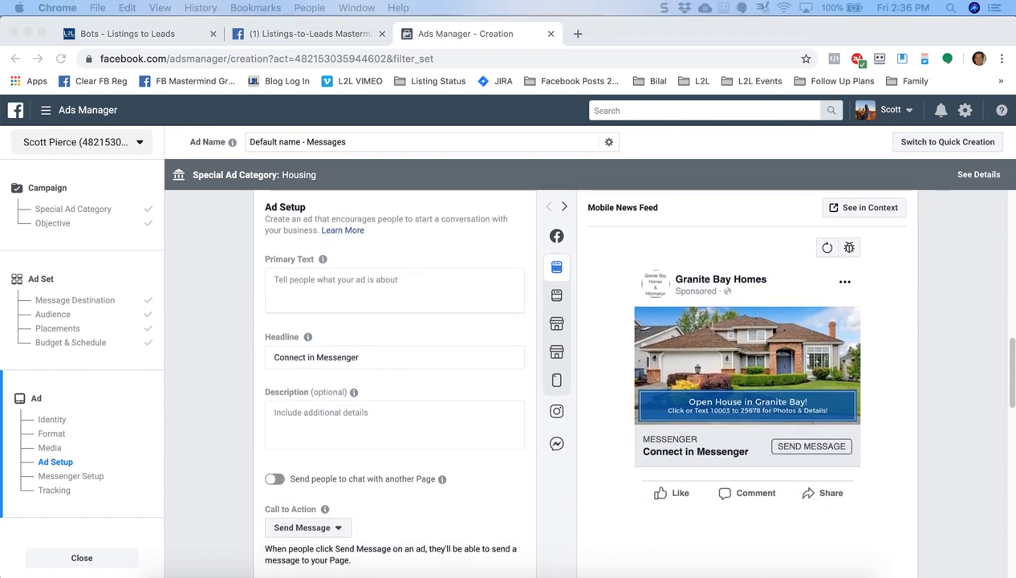
# Paste the Open House in Granite Bay ad copy into Primary Text
pyautogui.click(369, 293)
pyautogui.click(327, 281)
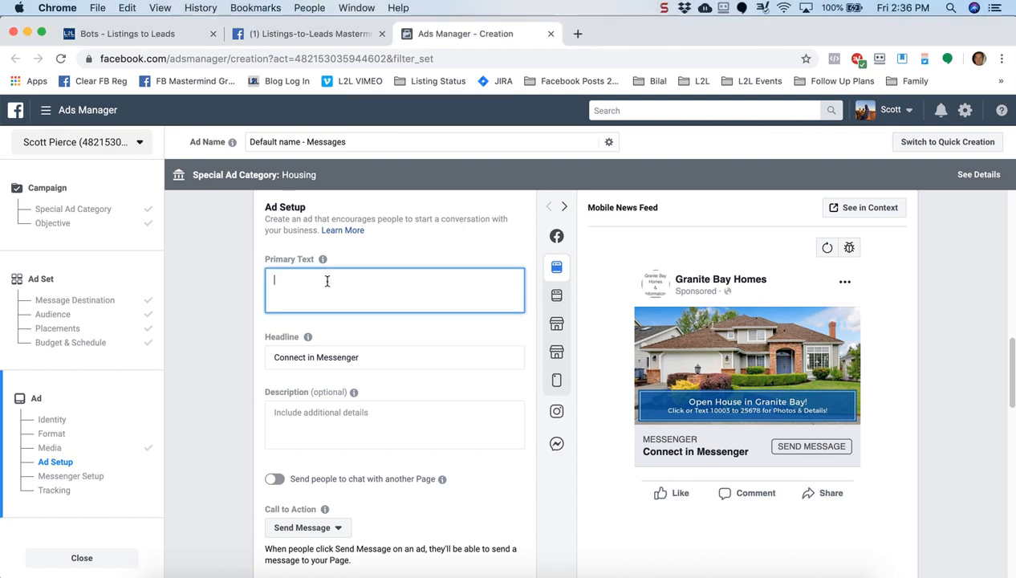
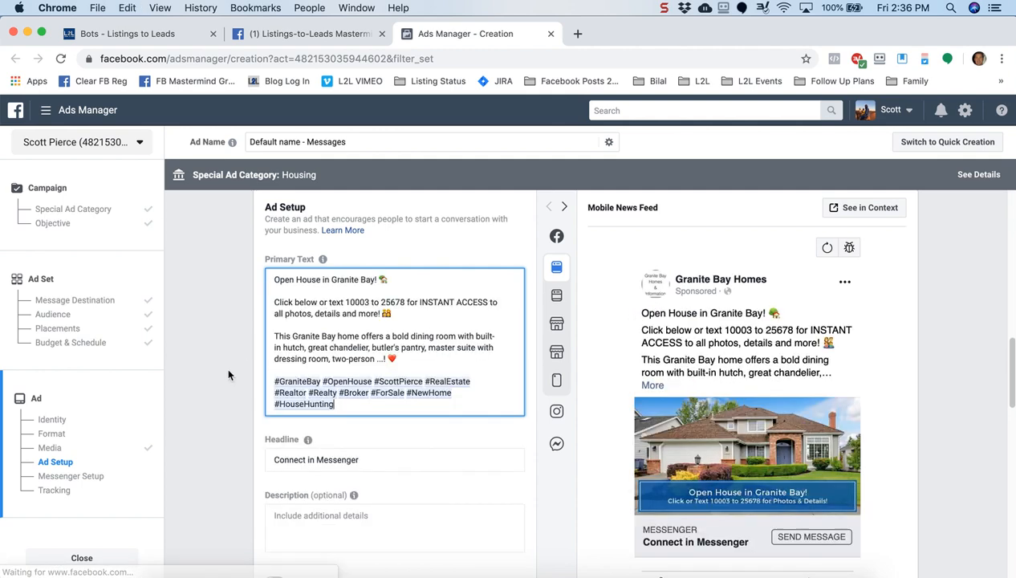
pyautogui.click(229, 371)
pyautogui.scroll(-1, 228, 371)
pyautogui.scroll(-3, 228, 375)
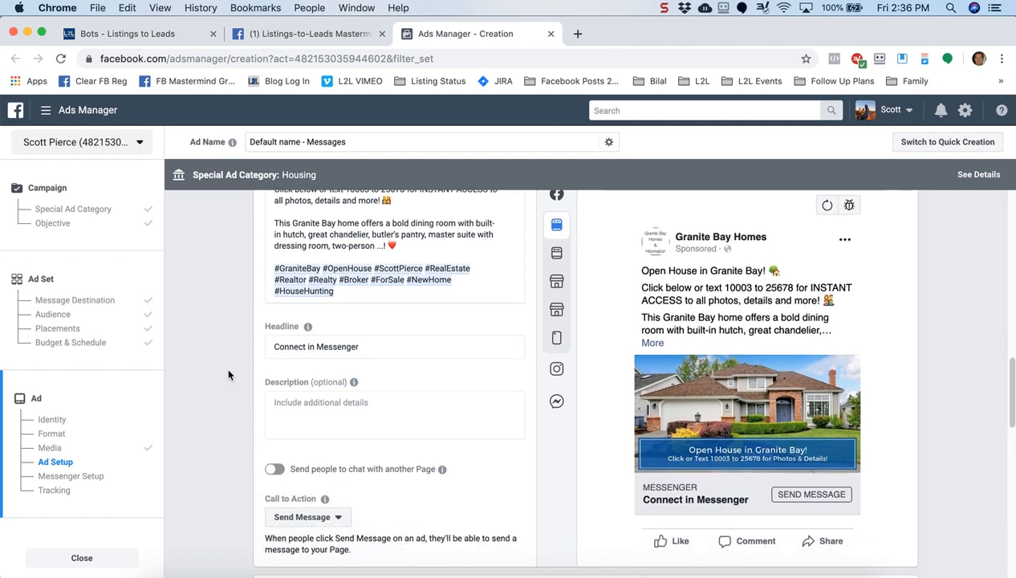
# Replace the 'Connect in Messenger' headline with 'Open House Learn More!!'
pyautogui.click(366, 345)
pyautogui.tripleClick(268, 340)
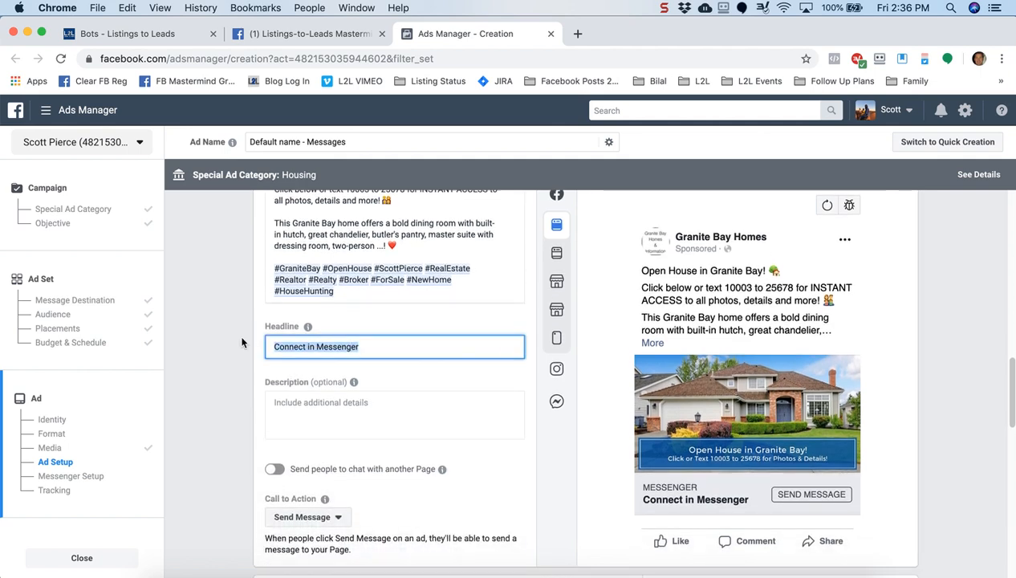
pyautogui.write('Le')
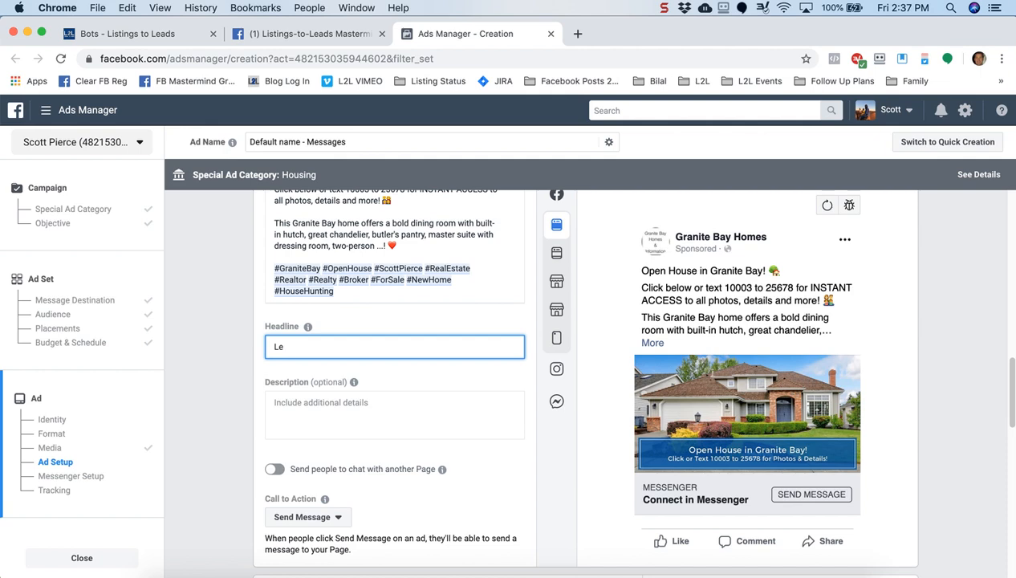
pyautogui.press('BackSpace')
pyautogui.press('BackSpace')
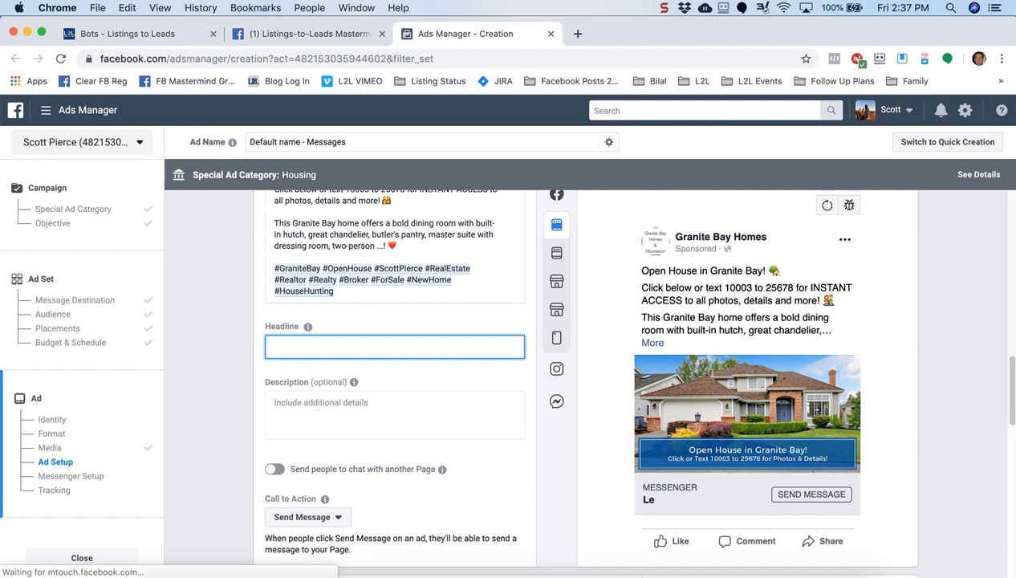
pyautogui.write('Open House')
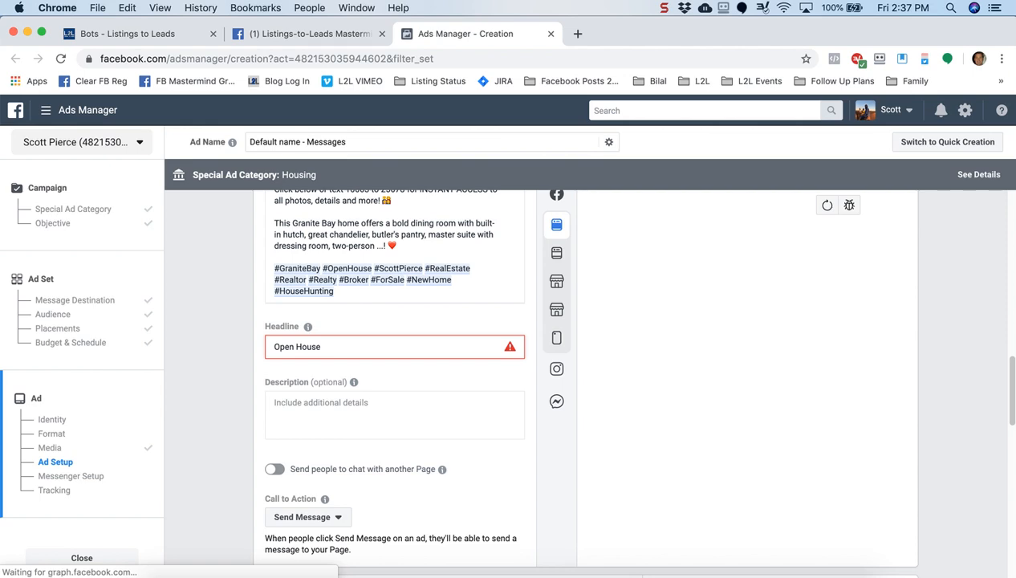
pyautogui.write(' Learn')
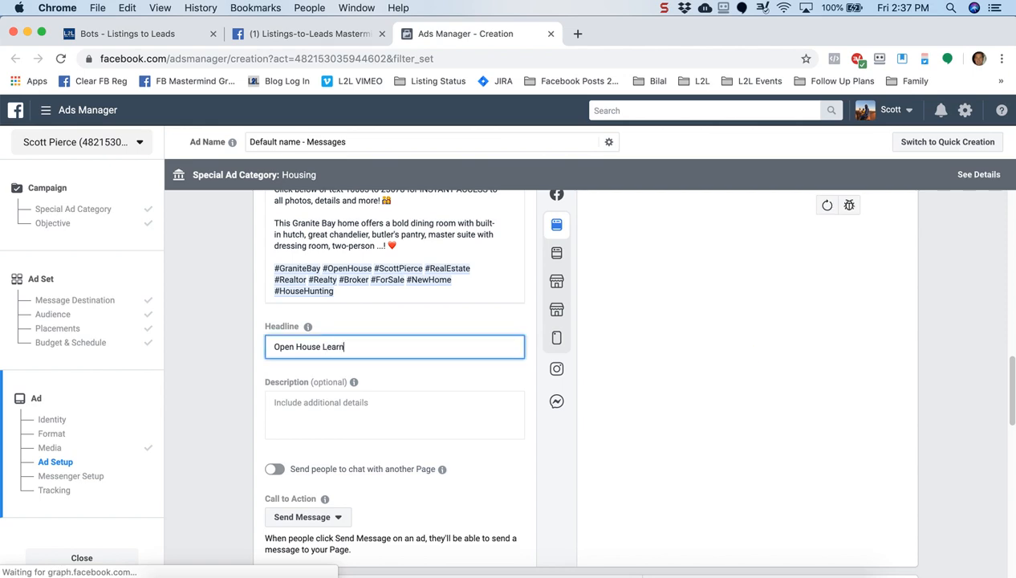
pyautogui.write(' More!!')
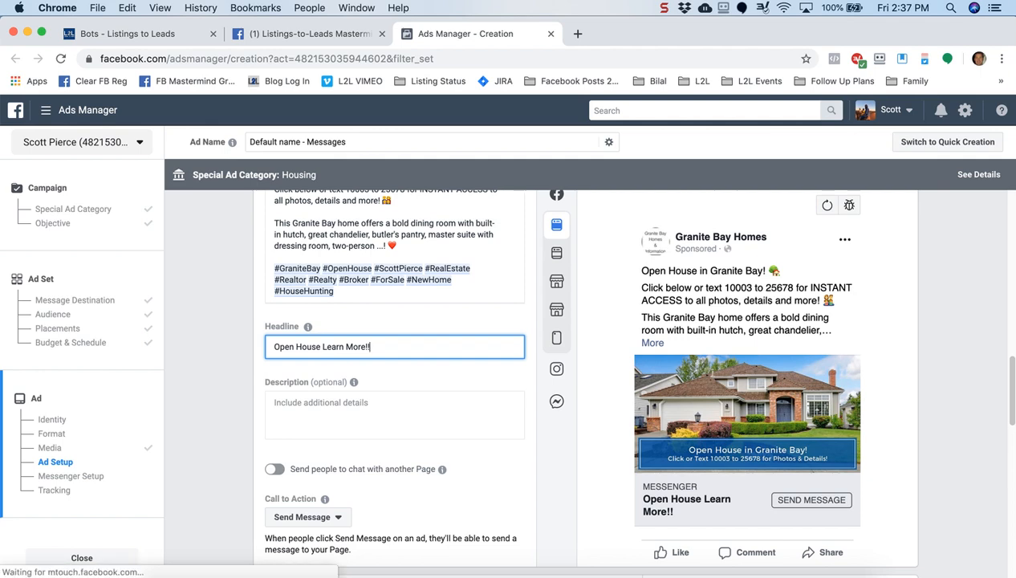
# Add house, heart and two arrow emojis plus a hyphen to the 'Open House - Learn More!!' headline
pyautogui.click(129, 9)
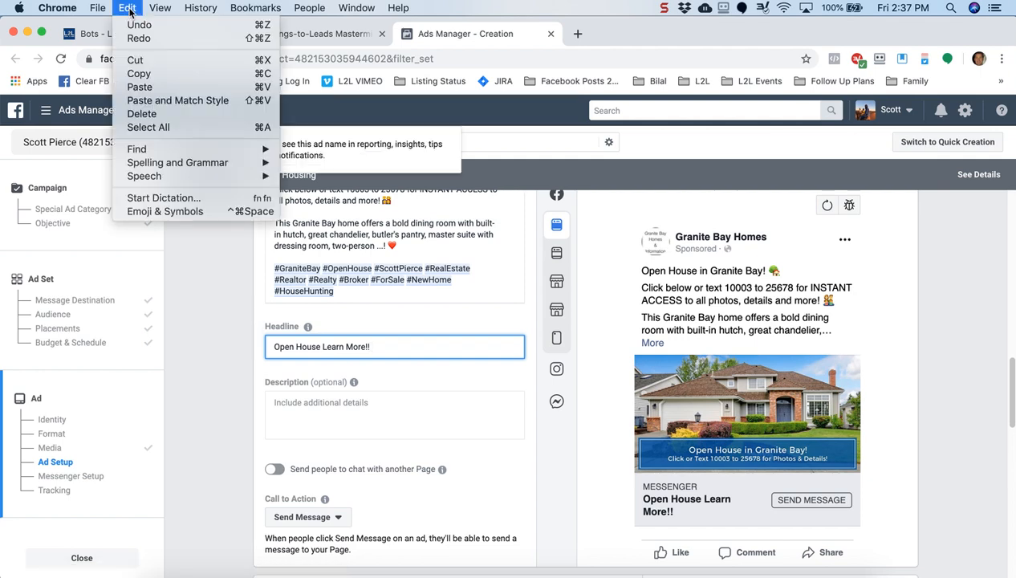
pyautogui.click(159, 212)
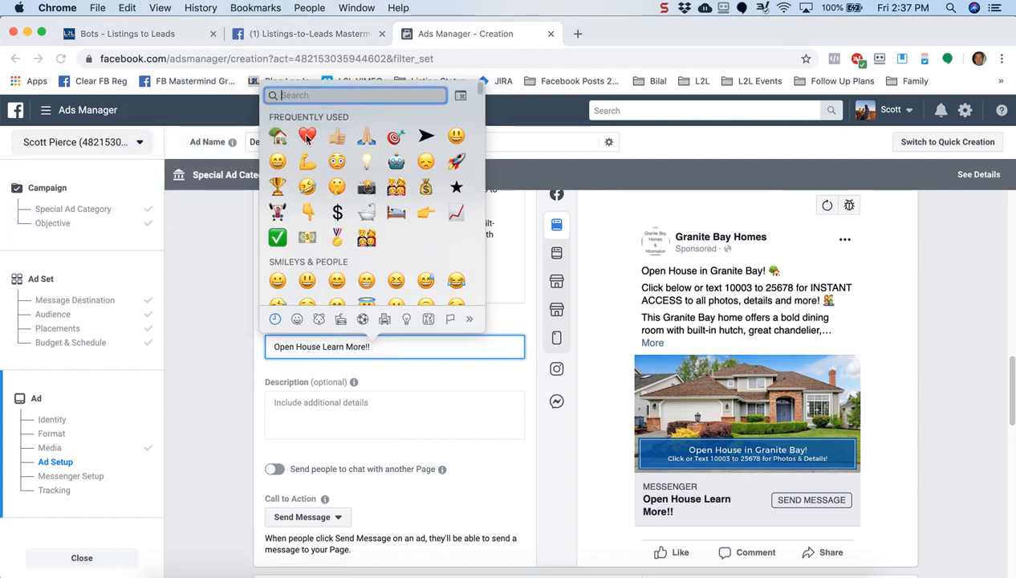
pyautogui.click(278, 136)
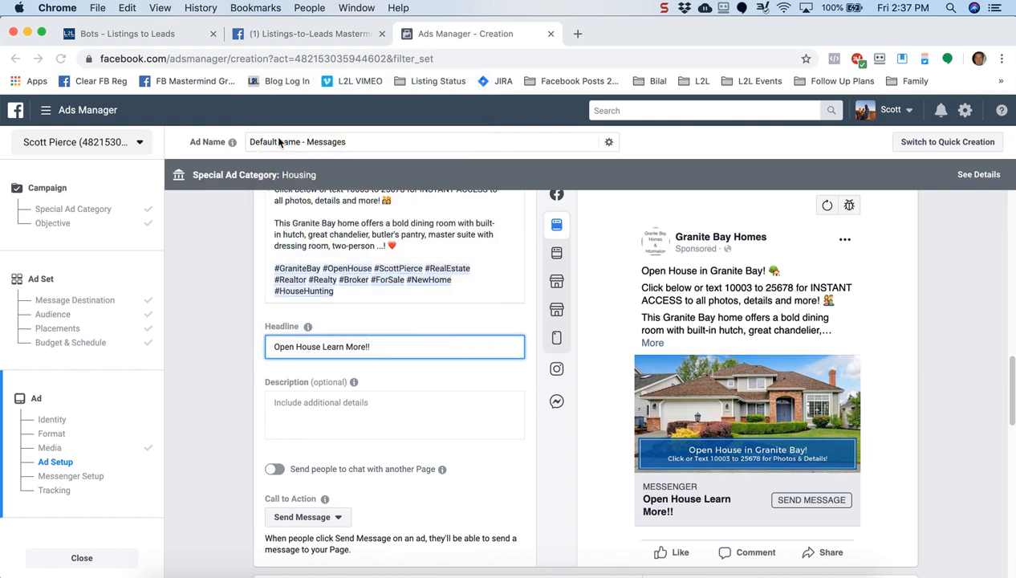
pyautogui.click(126, 11)
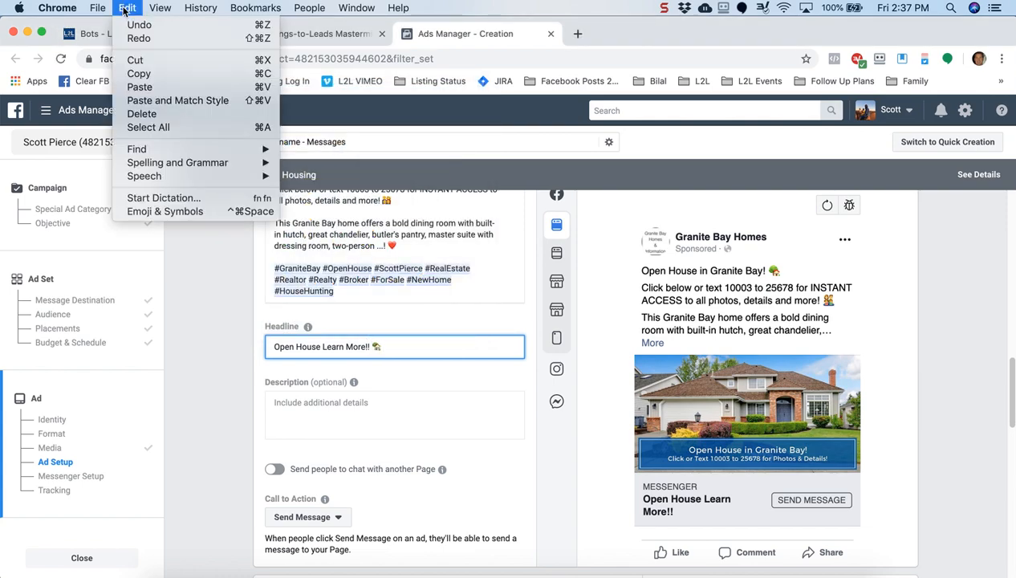
pyautogui.click(167, 213)
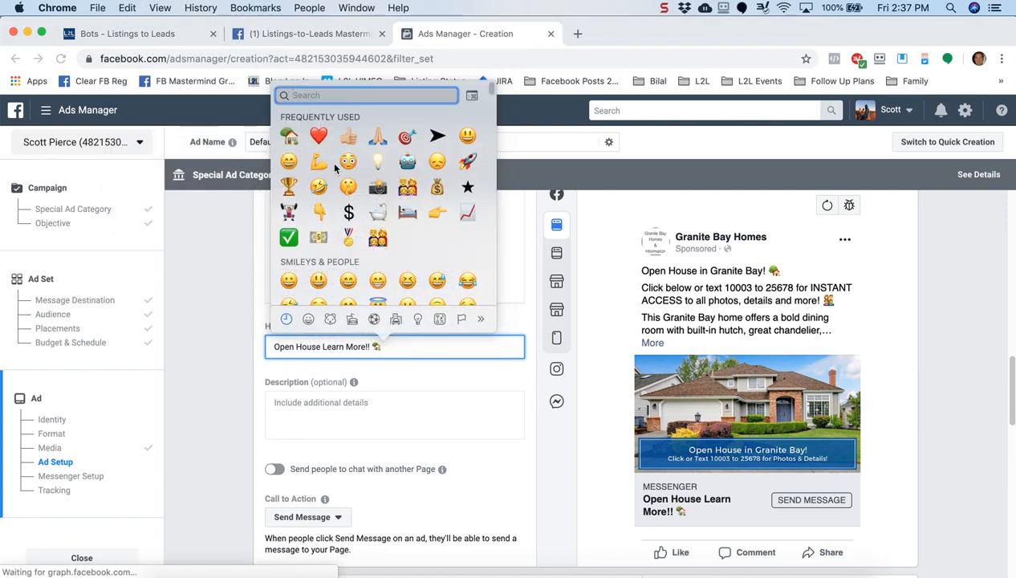
pyautogui.click(319, 136)
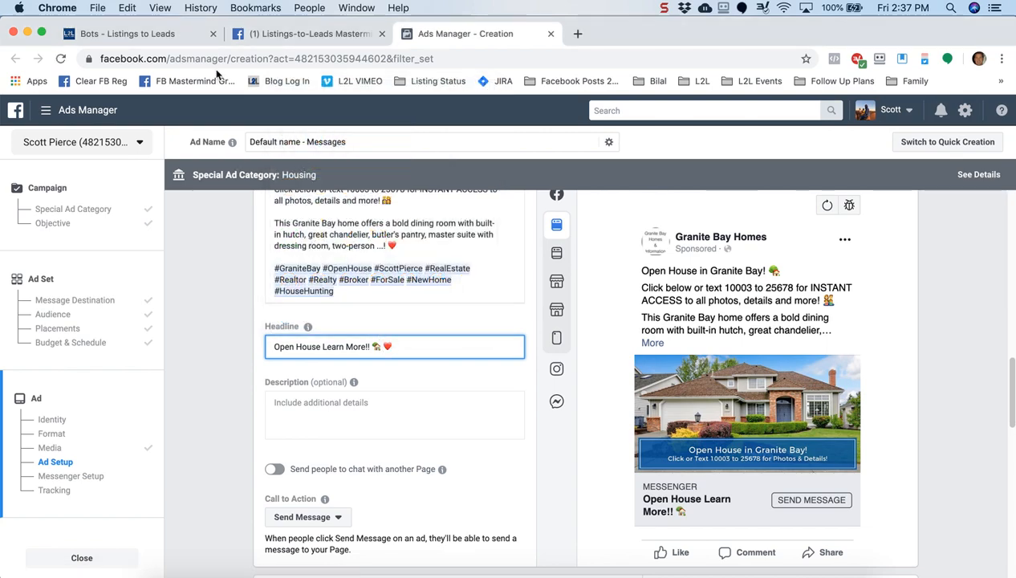
pyautogui.click(126, 11)
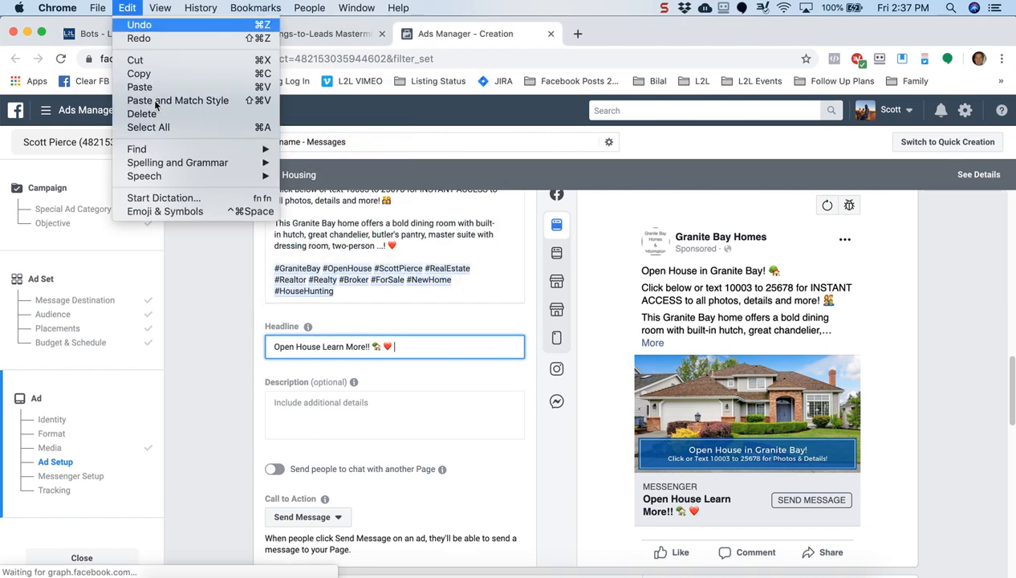
pyautogui.click(161, 212)
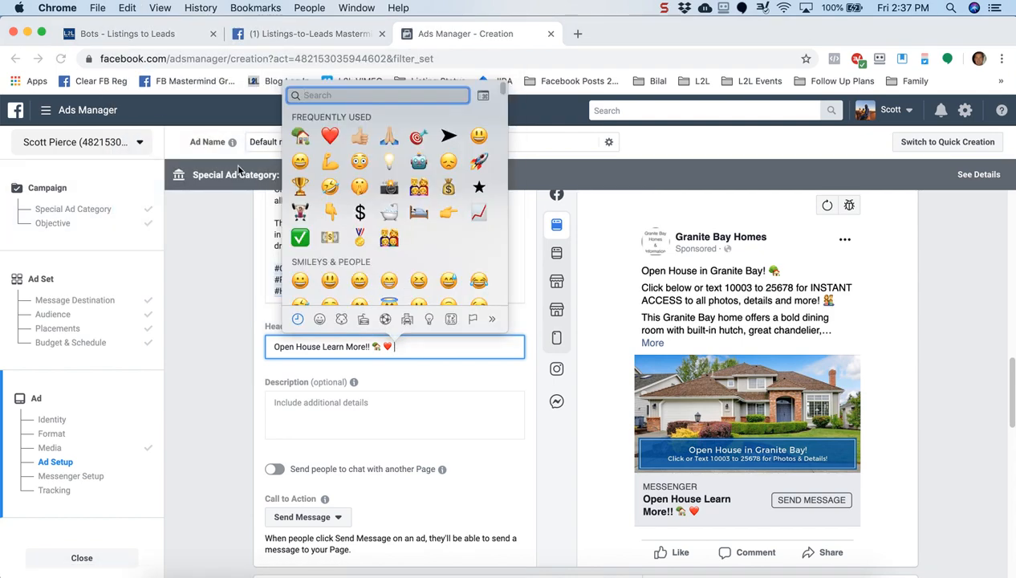
pyautogui.click(448, 136)
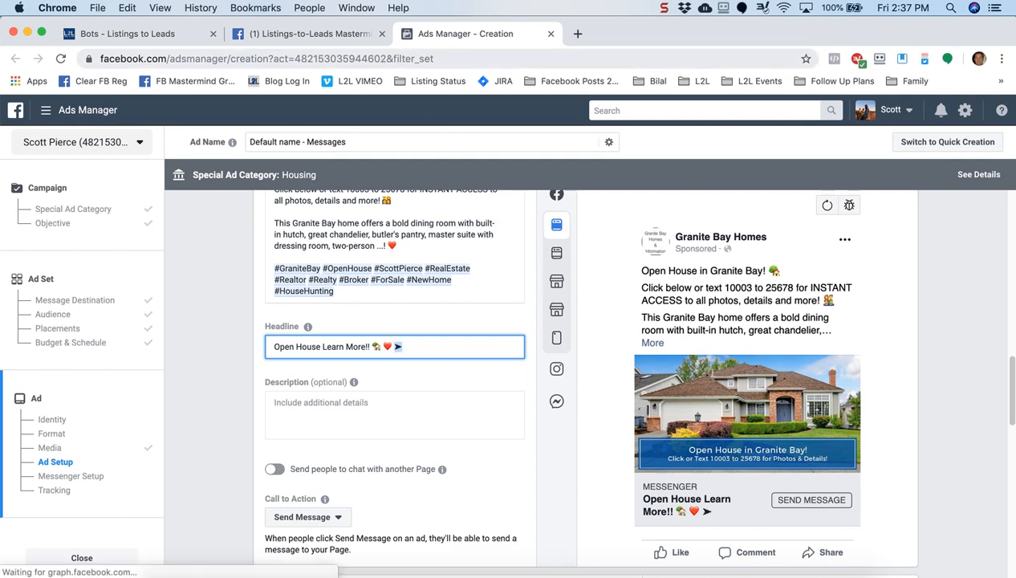
pyautogui.write('➤')
pyautogui.press('super+v')
pyautogui.press('super+v')
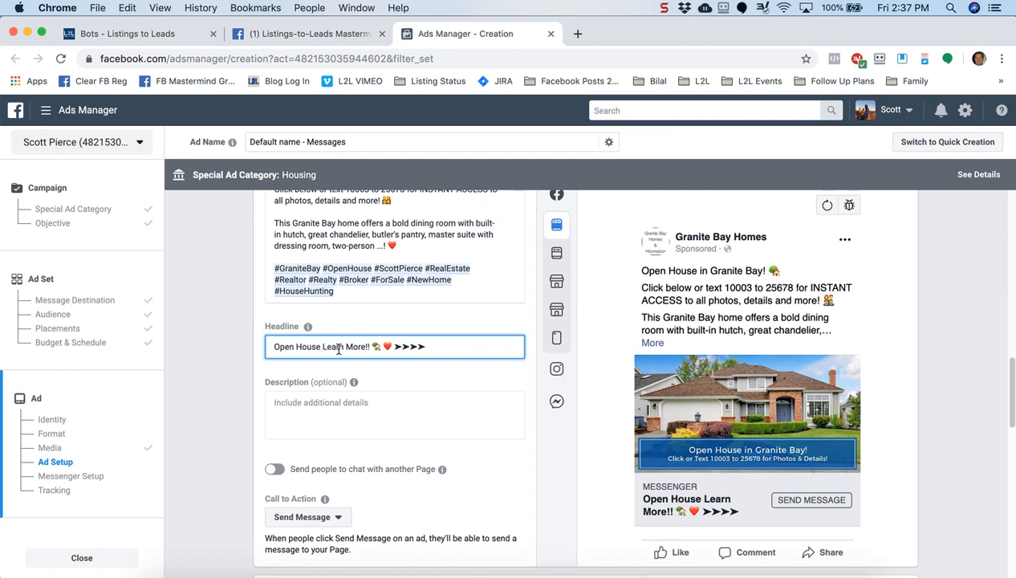
pyautogui.write('-')
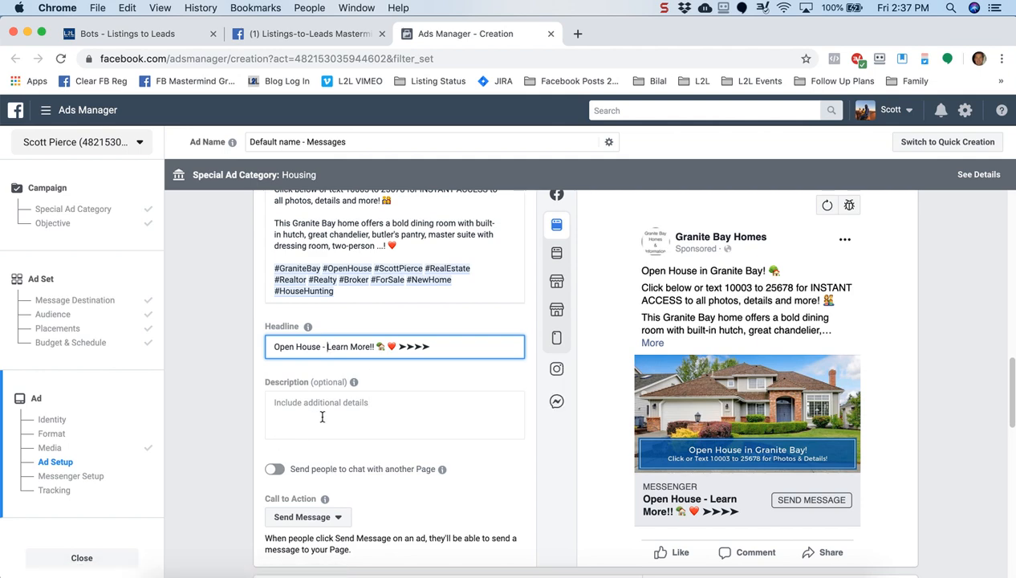
pyautogui.click(347, 400)
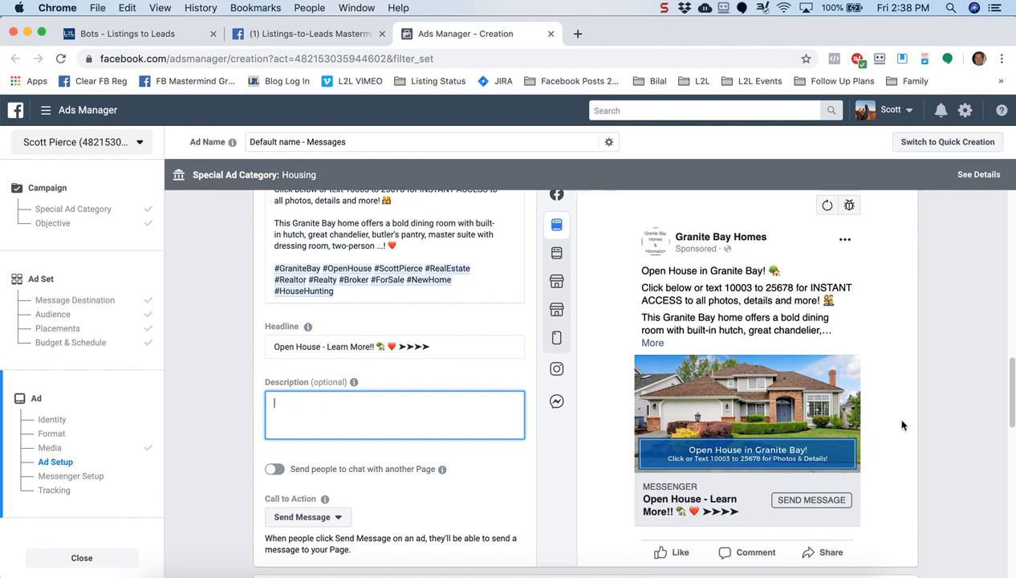
# Leave the description empty and pick Learn More from the Call to Action dropdown
pyautogui.click(248, 454)
pyautogui.scroll(-3, 246, 445)
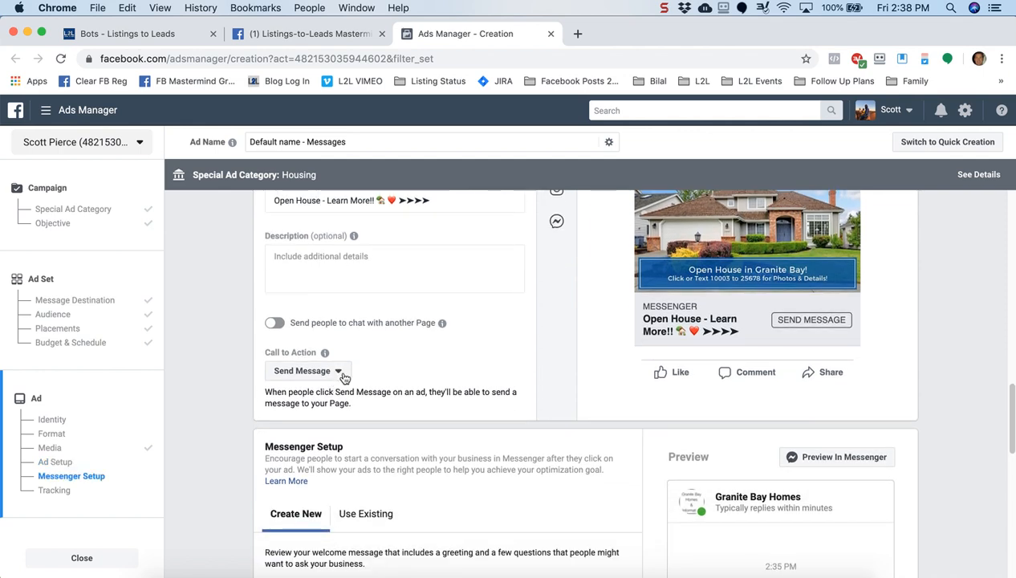
pyautogui.click(345, 379)
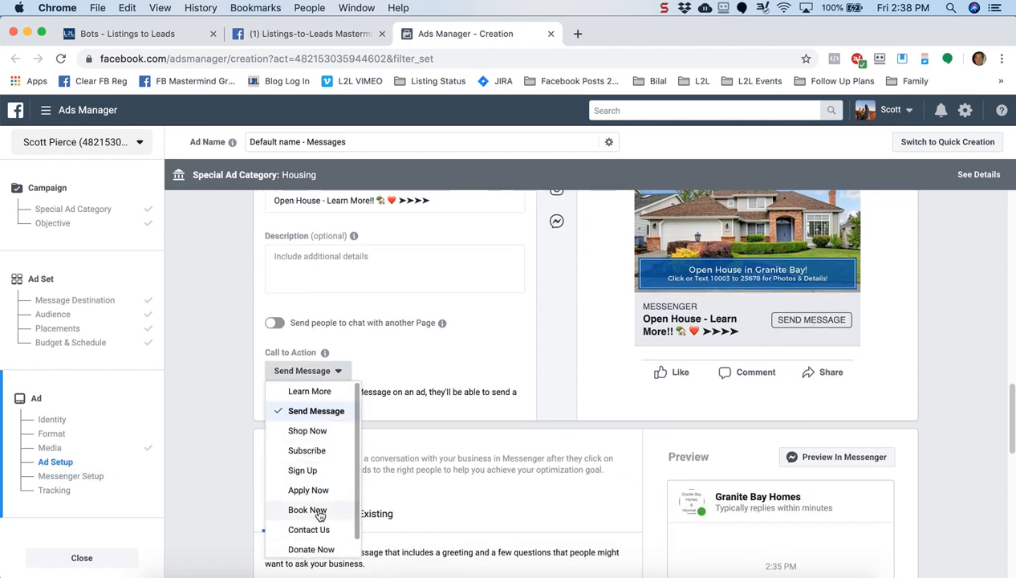
pyautogui.press('Down')
pyautogui.press('Down')
pyautogui.press('Down')
pyautogui.press('Down')
pyautogui.press('Down')
pyautogui.press('Down')
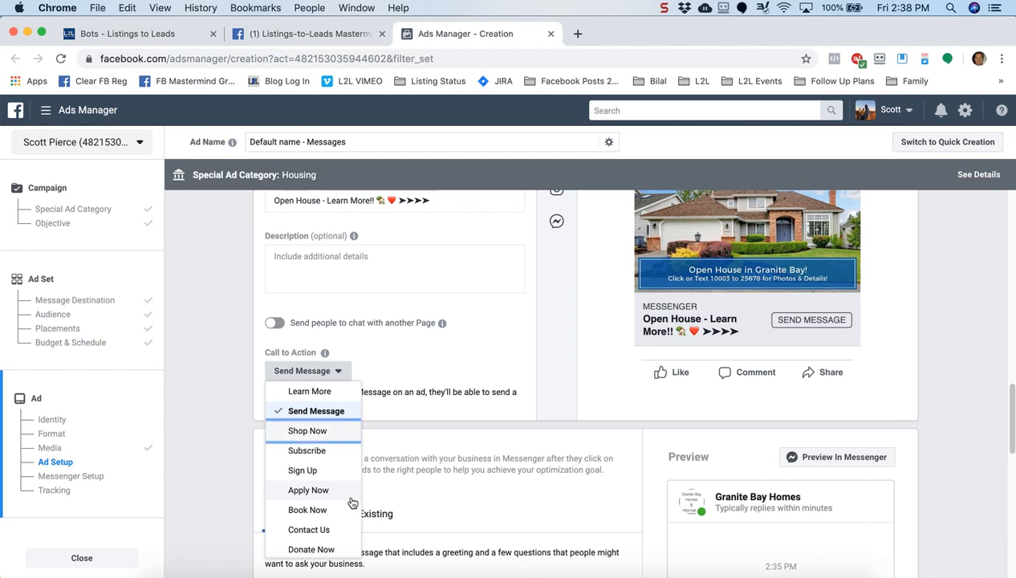
pyautogui.press('Down')
pyautogui.press('Down')
pyautogui.press('Down')
pyautogui.press('Down')
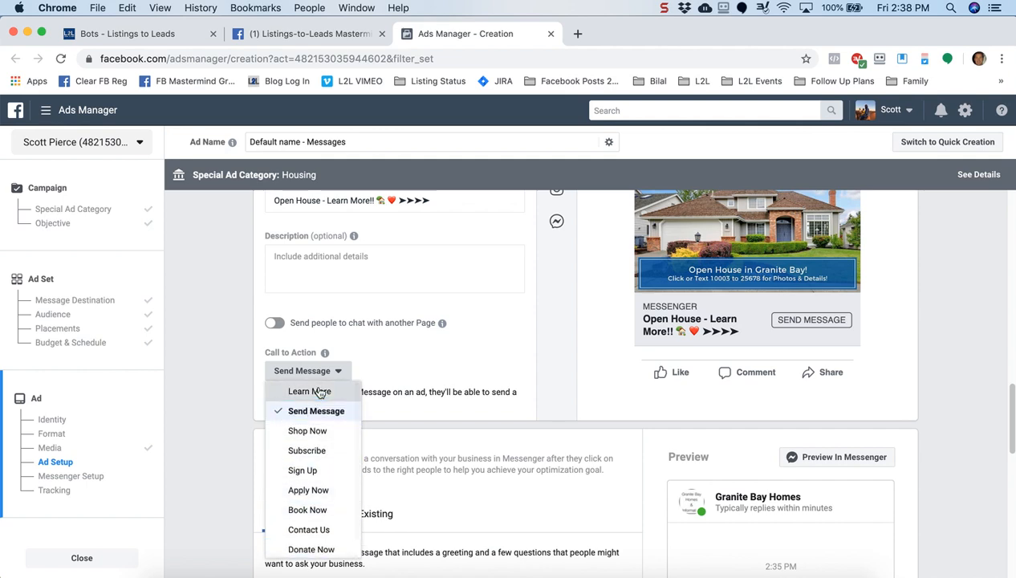
pyautogui.press('Return')
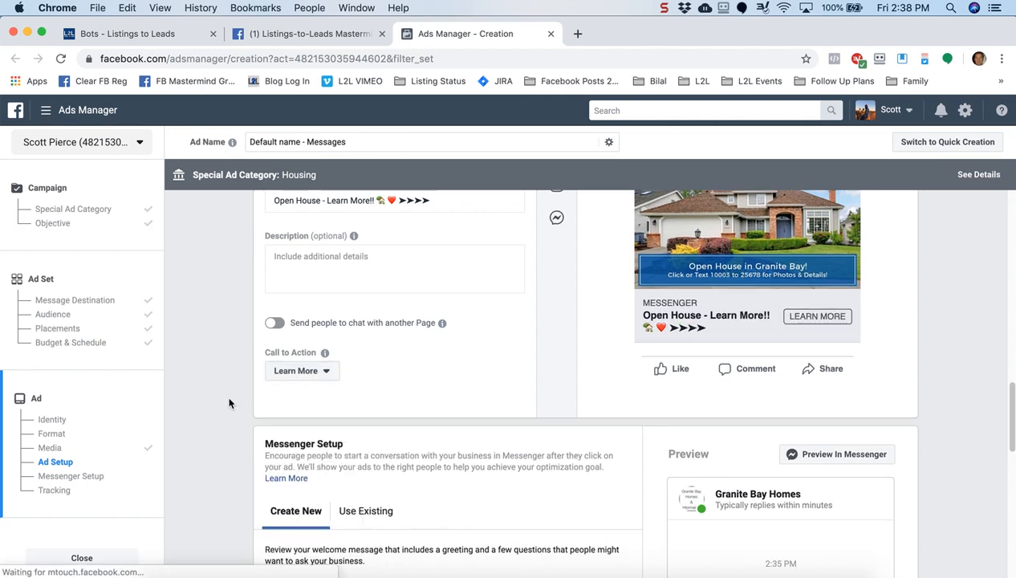
pyautogui.scroll(-3, 229, 403)
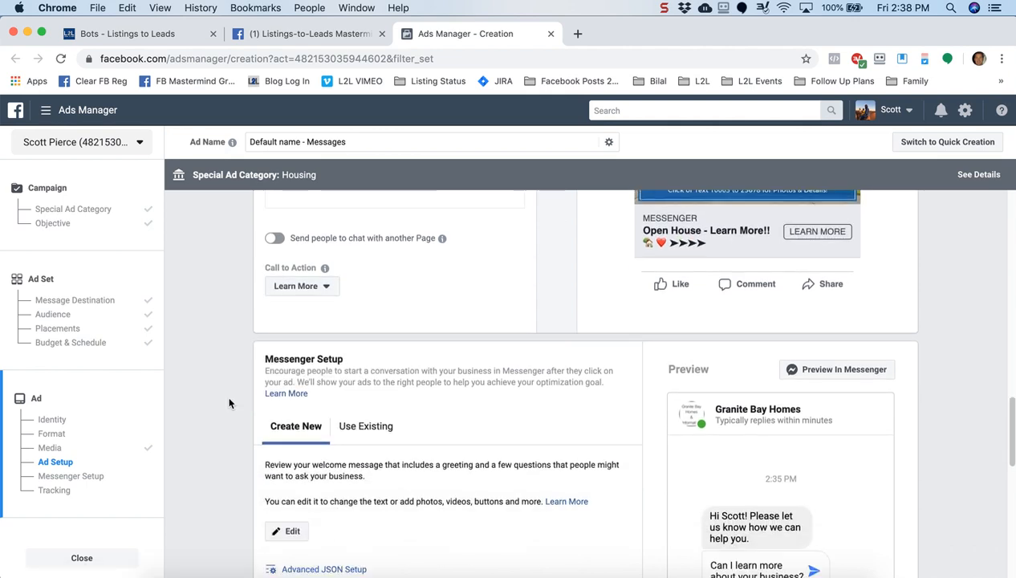
pyautogui.scroll(-3, 228, 402)
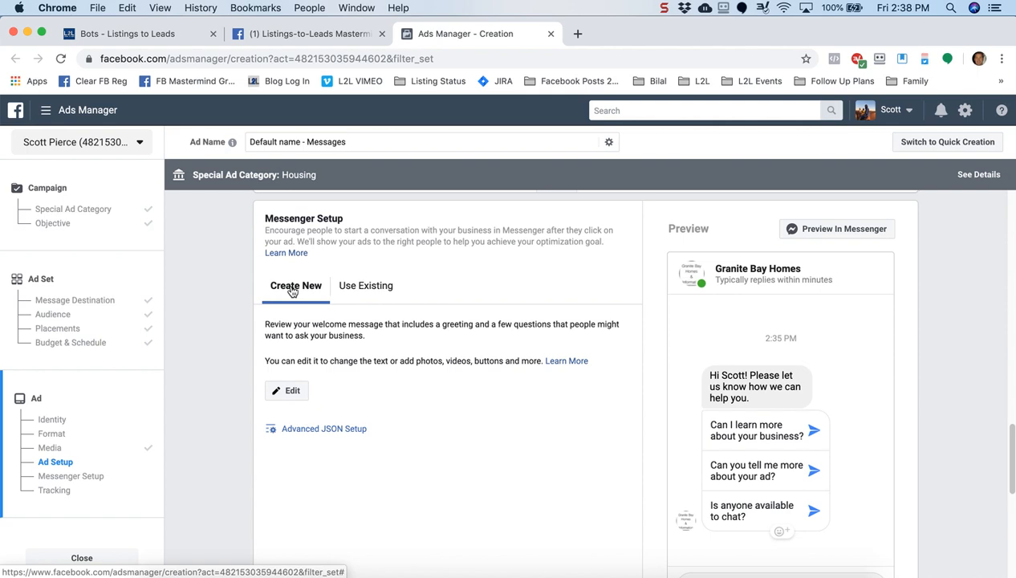
# Open the Messenger welcome message editor and set Greeting to Text & Image
pyautogui.click(286, 392)
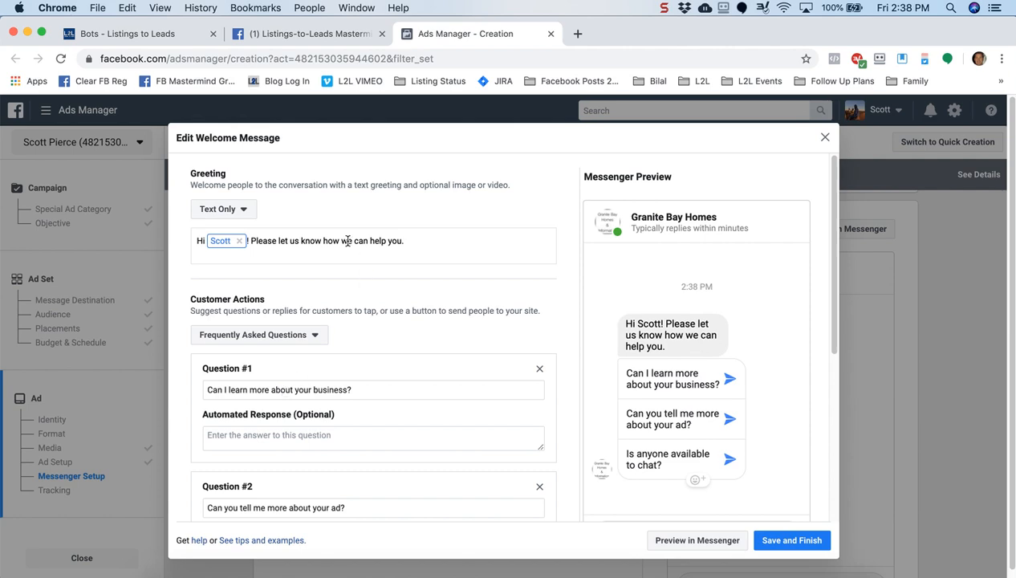
pyautogui.click(243, 211)
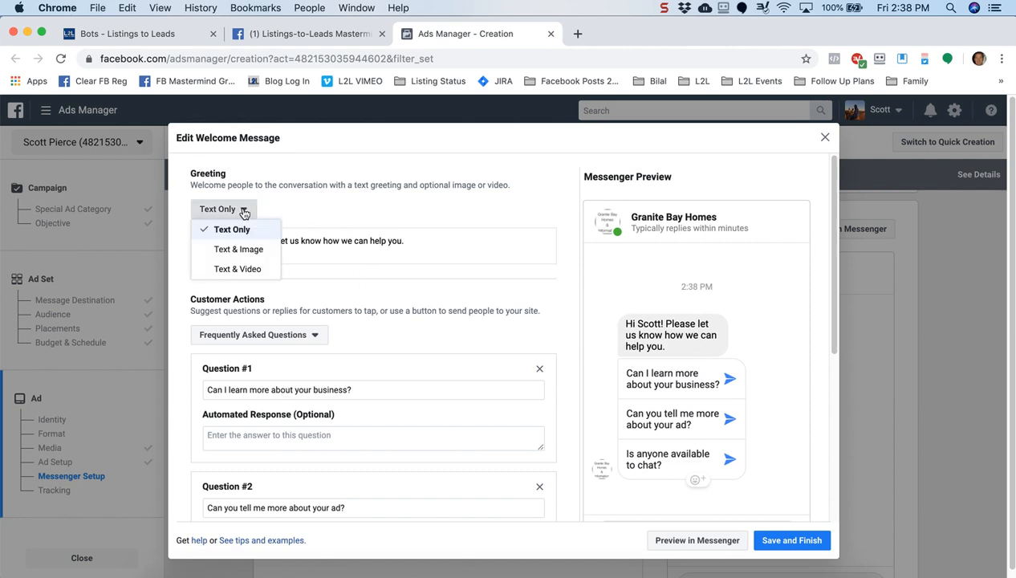
pyautogui.click(248, 252)
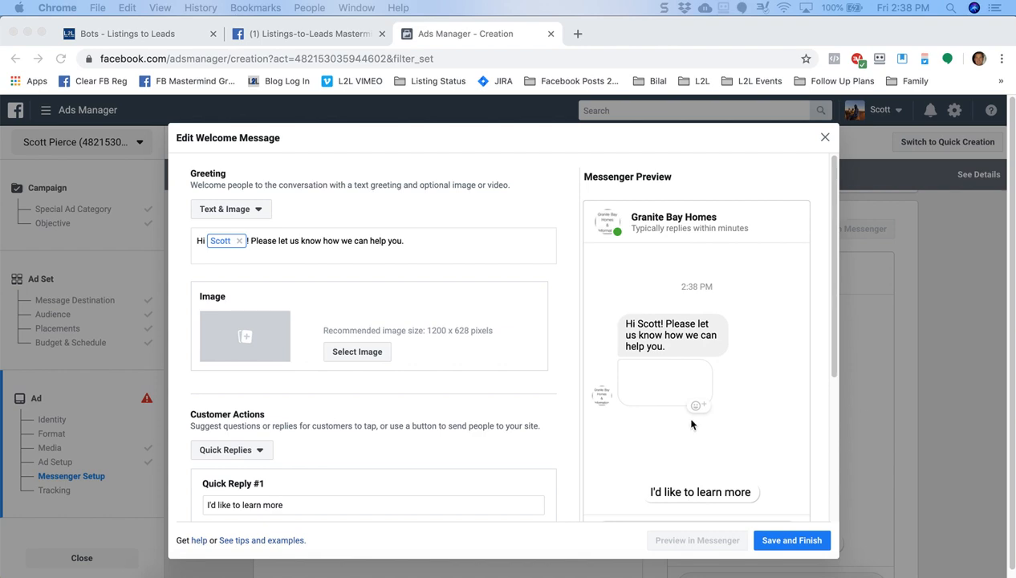
# Replace the greeting sentence with 'Please click below for more information on this home!'
pyautogui.click(411, 242)
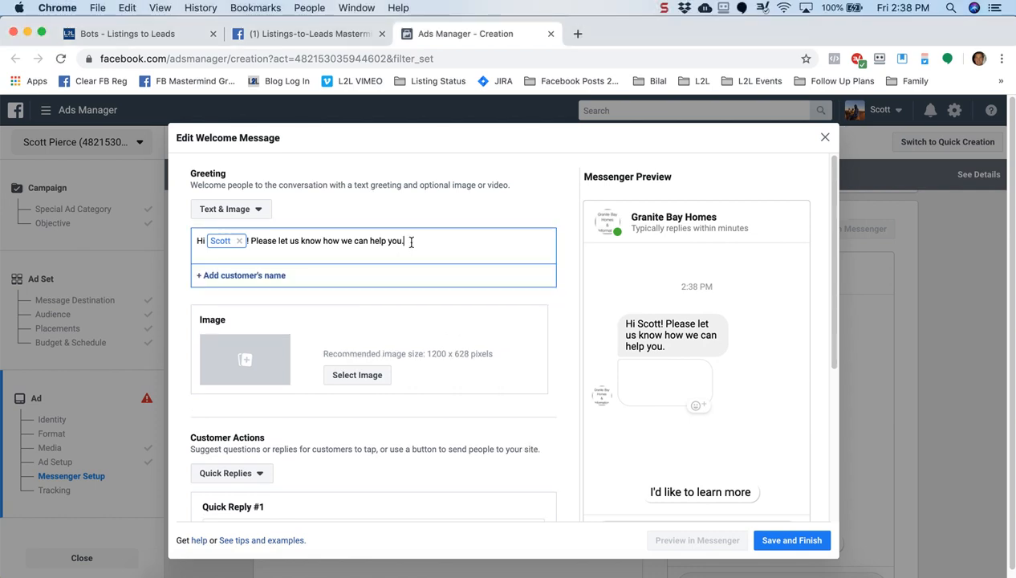
pyautogui.moveTo(411, 240); pyautogui.dragTo(252, 242)
pyautogui.press('super+c')
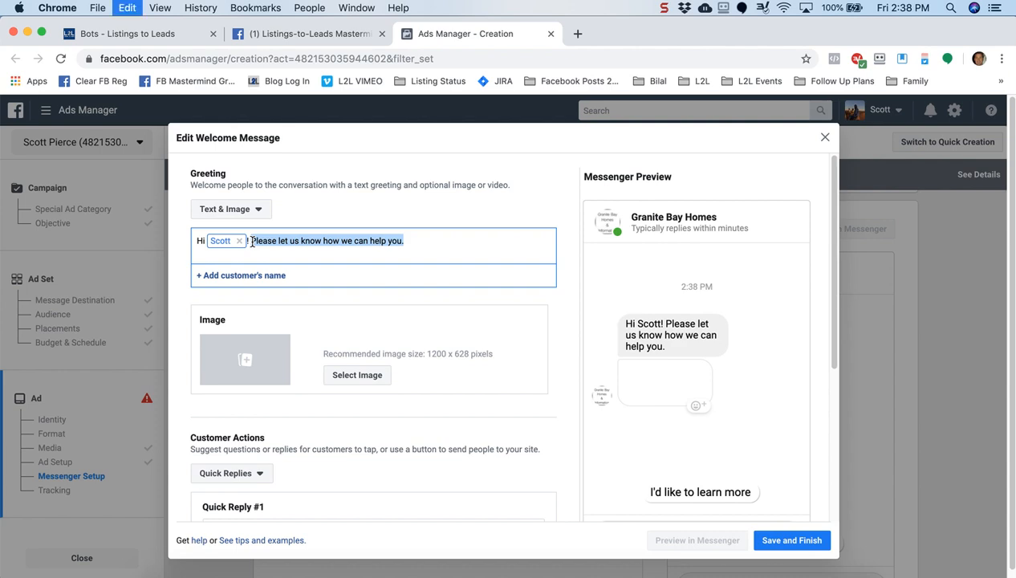
pyautogui.press('super+v')
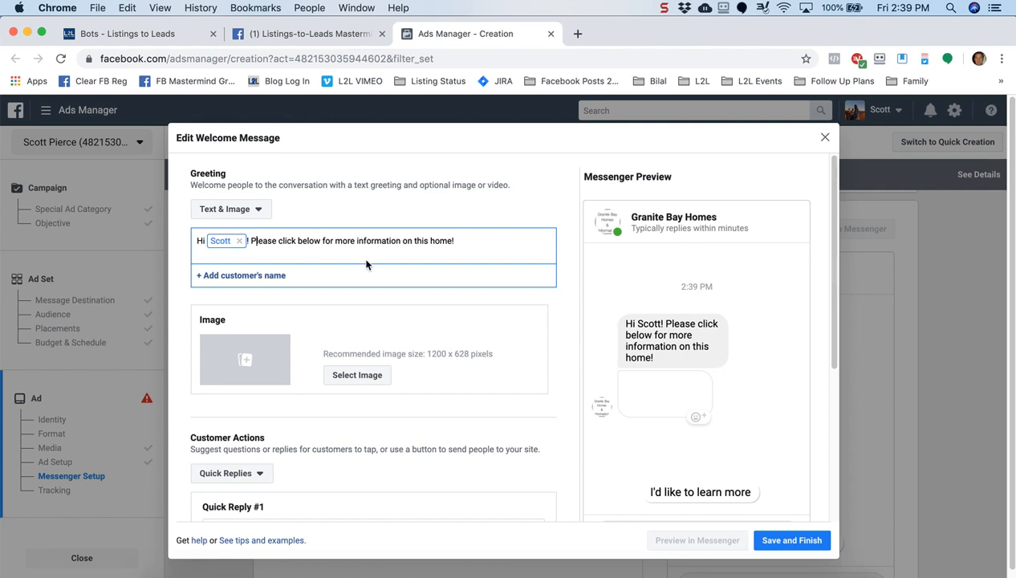
pyautogui.press('BackSpace')
pyautogui.write('p')
pyautogui.press('Left')
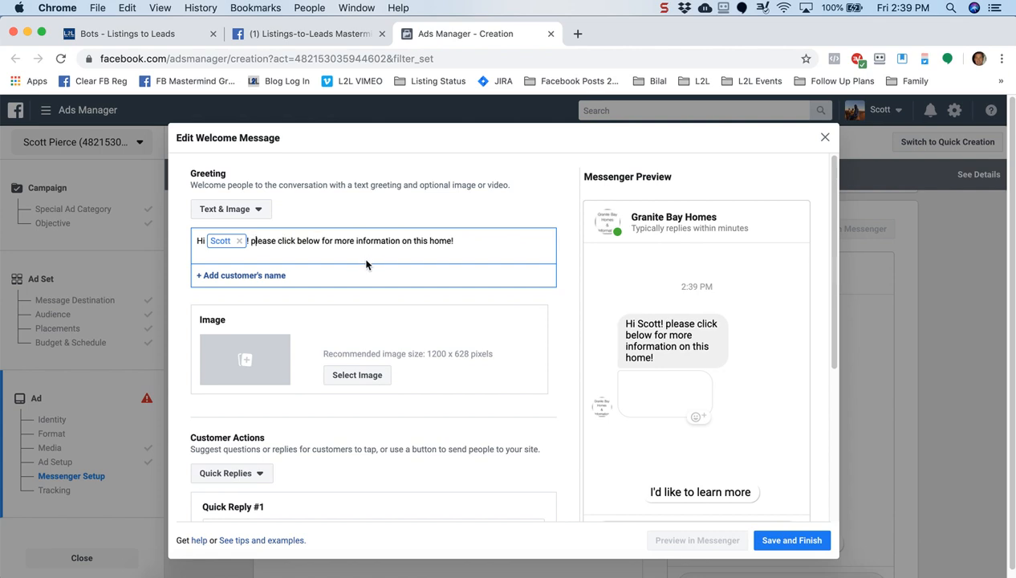
pyautogui.press('Left')
pyautogui.press('Right')
pyautogui.press('BackSpace')
pyautogui.write('P')
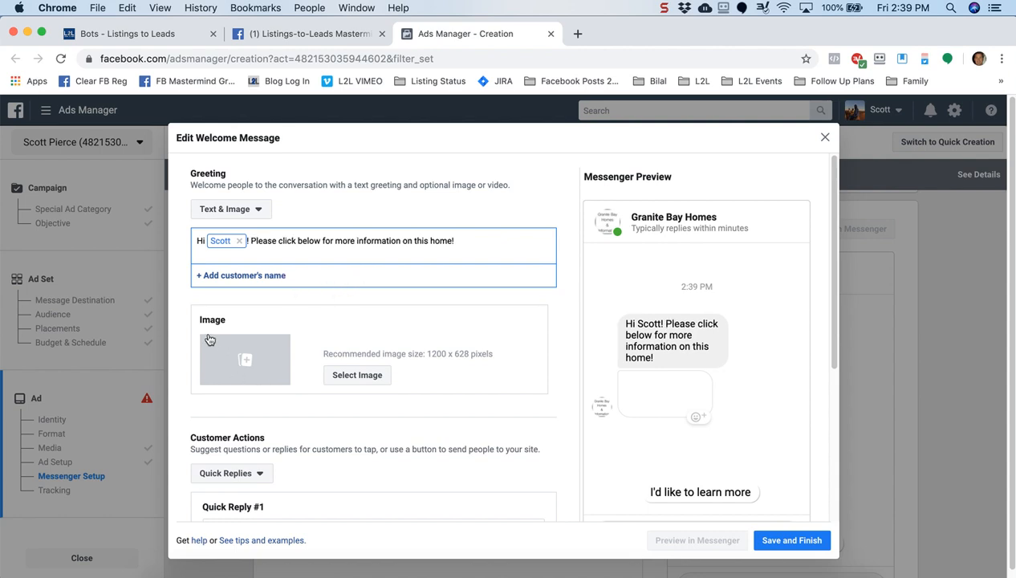
# Attach the first open-house photo from the image library to the greeting
pyautogui.click(256, 361)
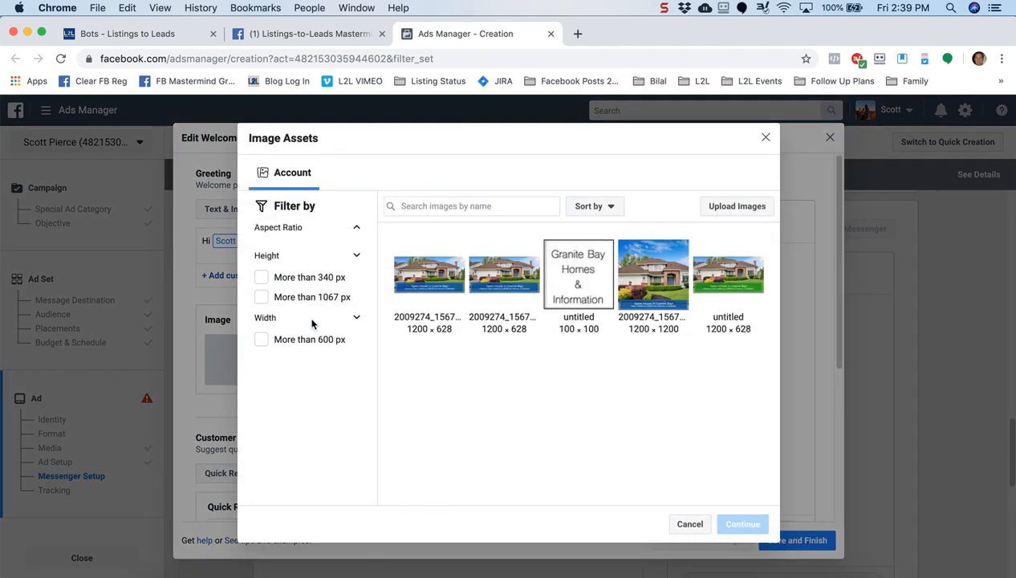
pyautogui.click(430, 275)
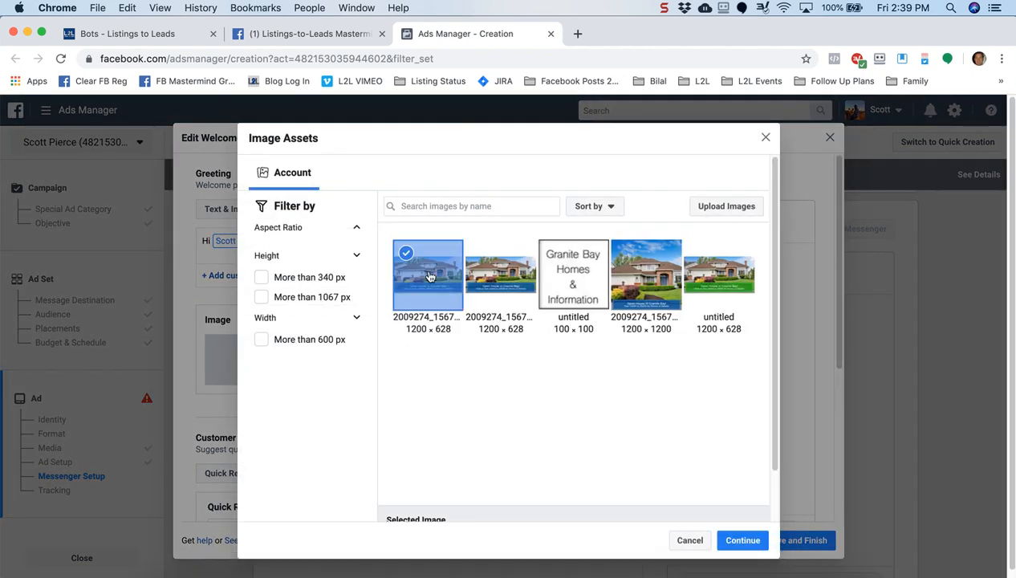
pyautogui.click(742, 540)
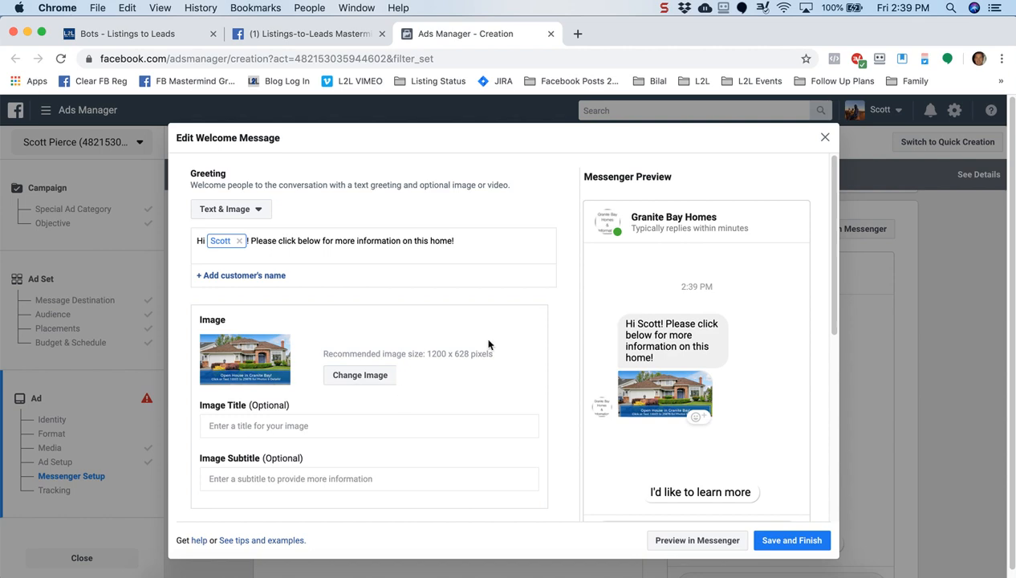
pyautogui.scroll(-2, 568, 335)
pyautogui.scroll(-1, 569, 335)
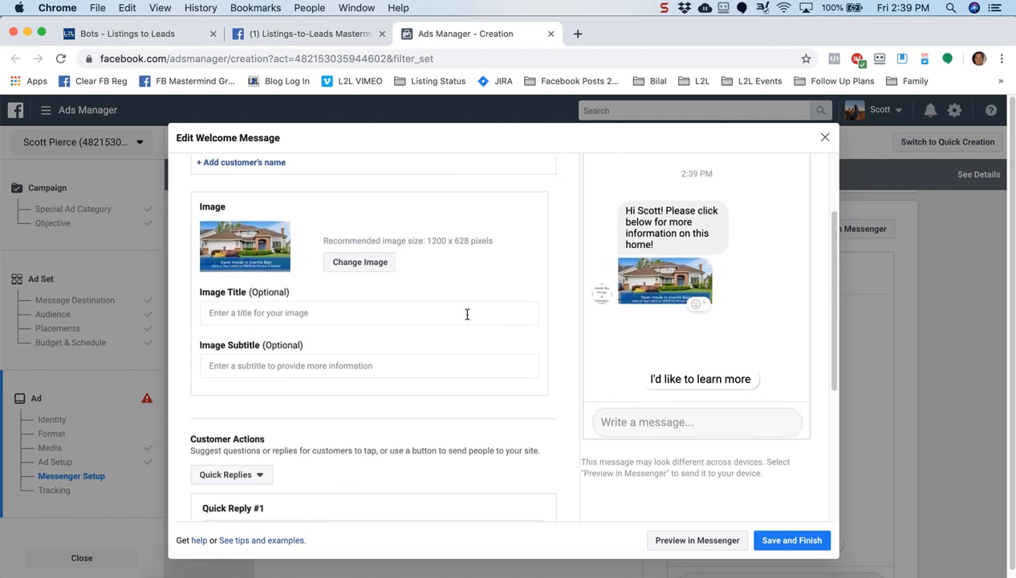
pyautogui.click(402, 315)
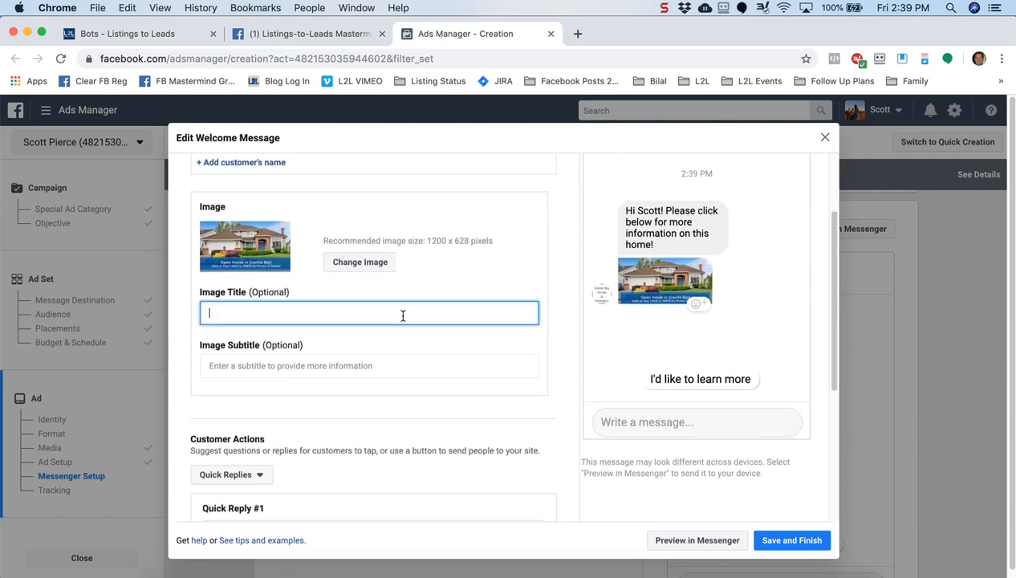
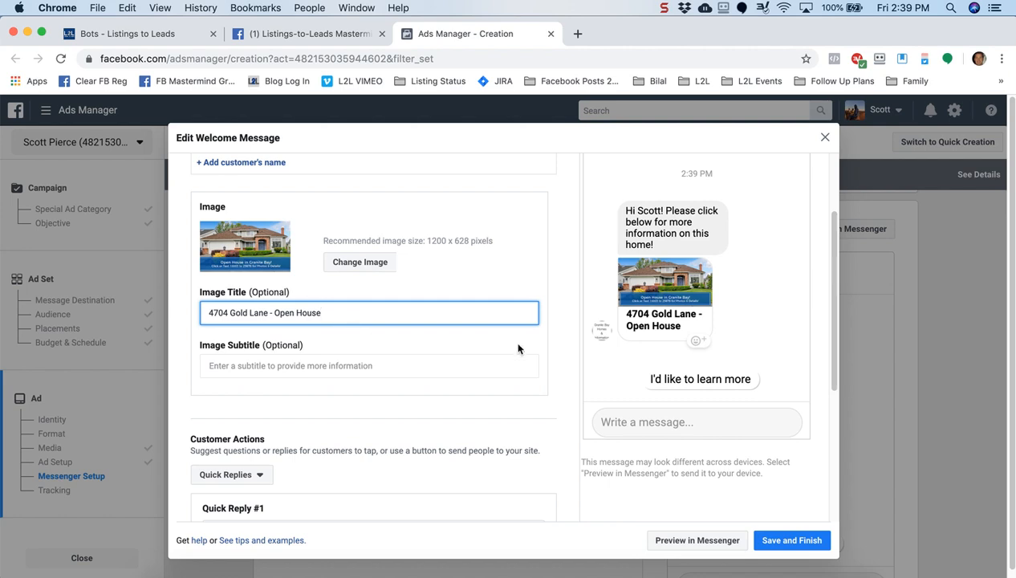
pyautogui.click(573, 360)
# Keep Quick Replies as the customer action and change Quick Reply #1 to 'I'd like to learn more!'
pyautogui.scroll(-3, 573, 360)
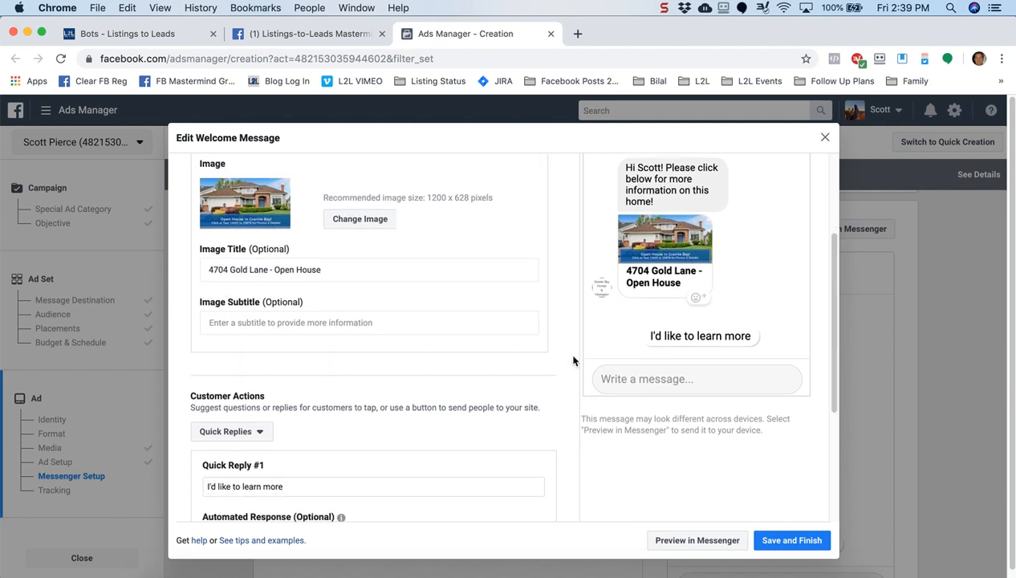
pyautogui.scroll(-5, 573, 360)
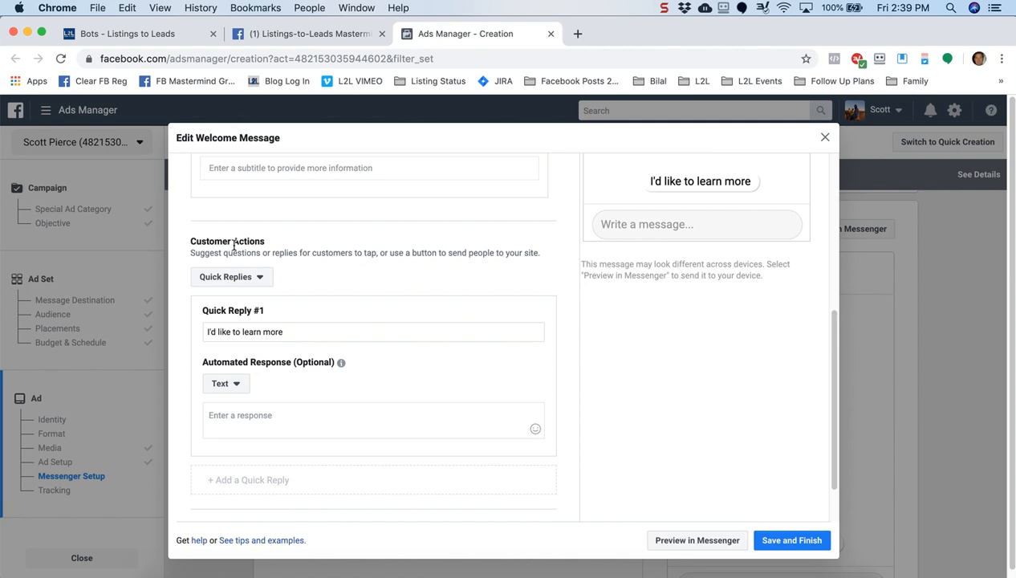
pyautogui.click(259, 277)
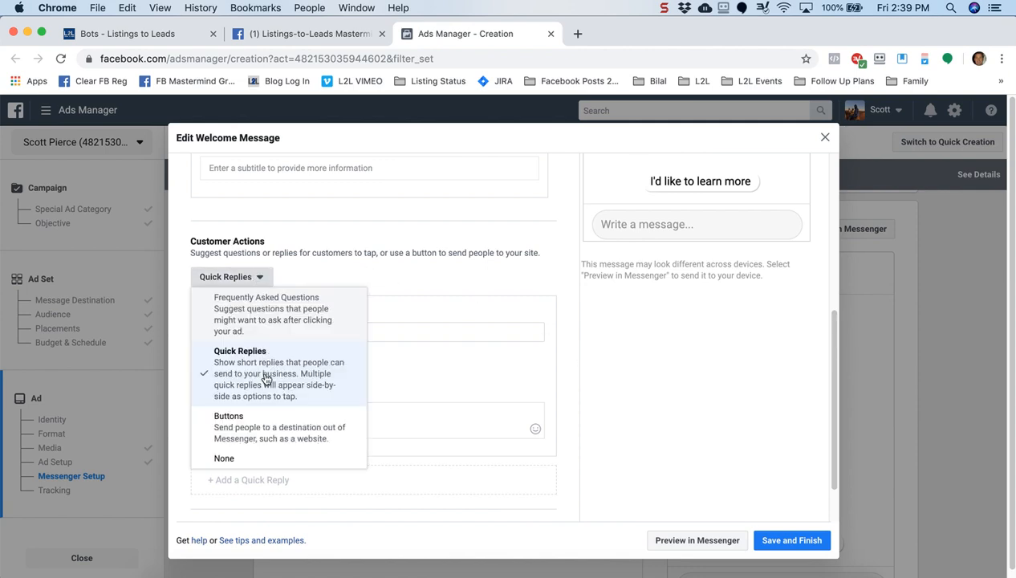
pyautogui.click(363, 222)
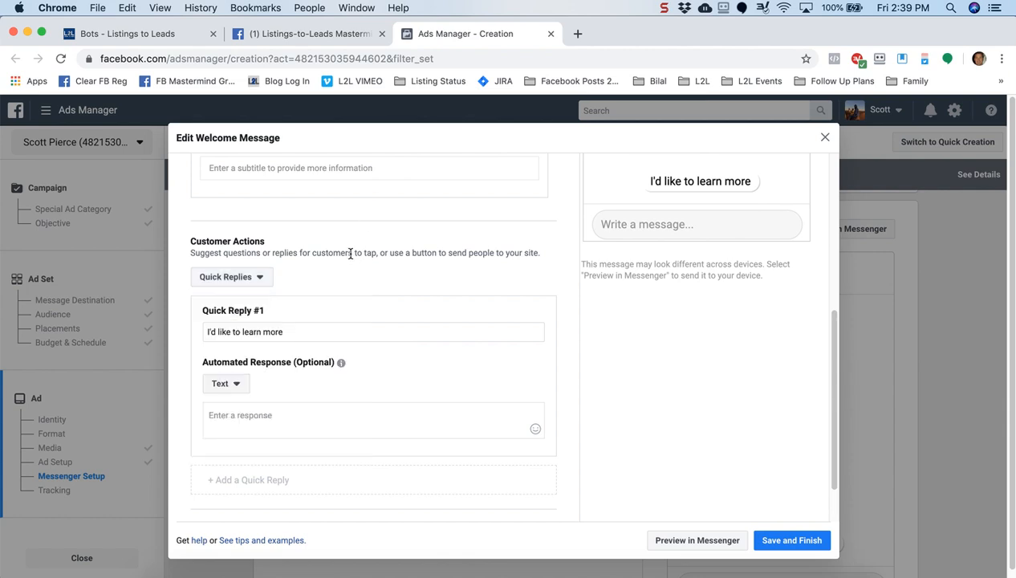
pyautogui.click(300, 335)
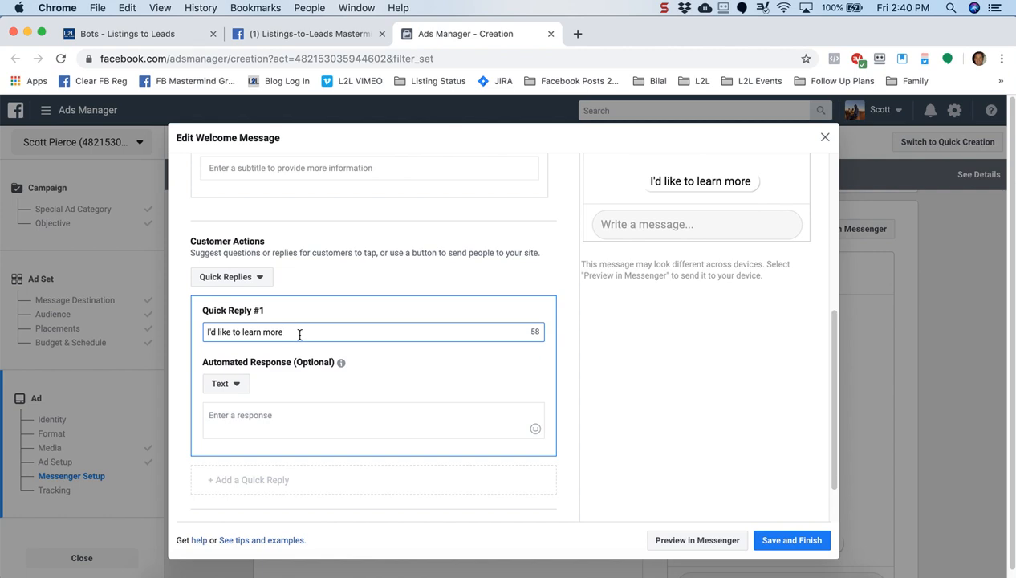
pyautogui.write('!')
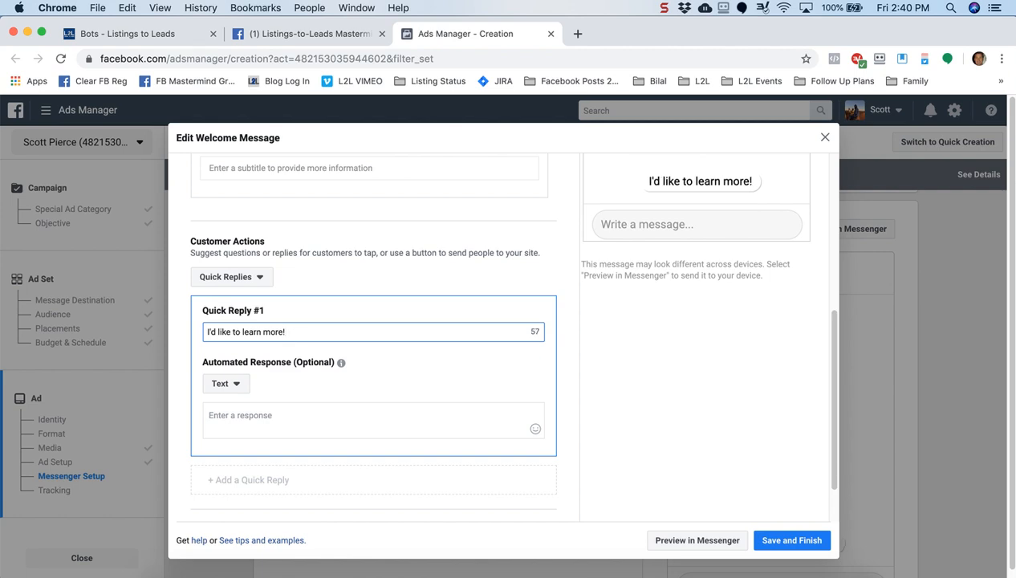
# Append a ❤️ and a 🏡 emoji to the end of Quick Reply #1
pyautogui.click(126, 9)
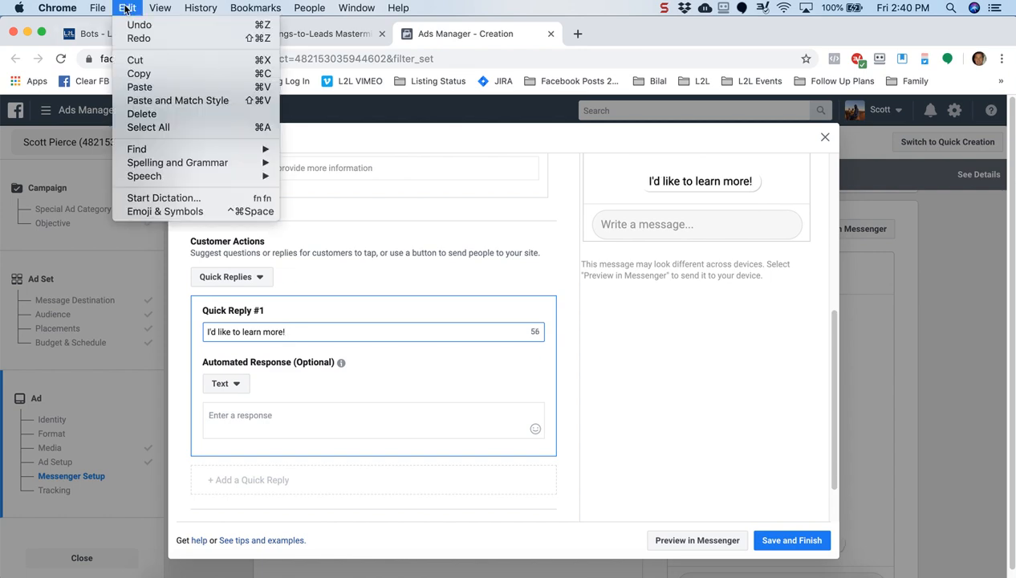
pyautogui.click(156, 212)
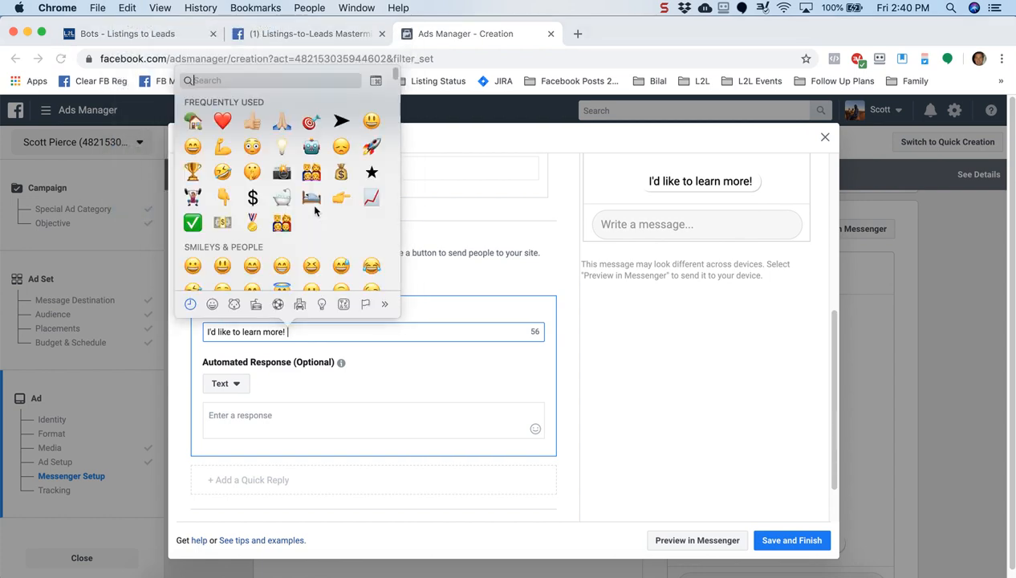
pyautogui.click(196, 123)
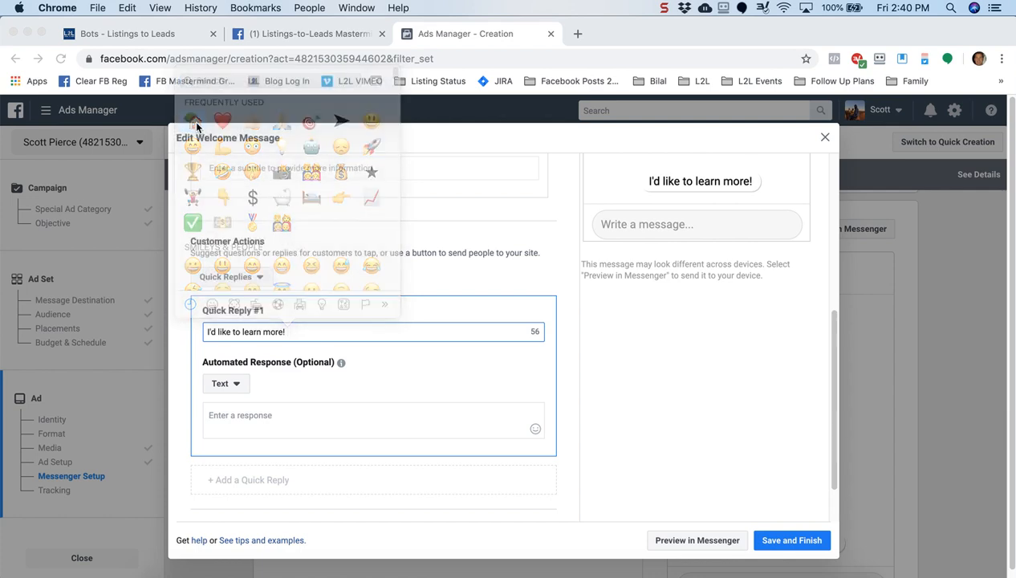
pyautogui.click(125, 10)
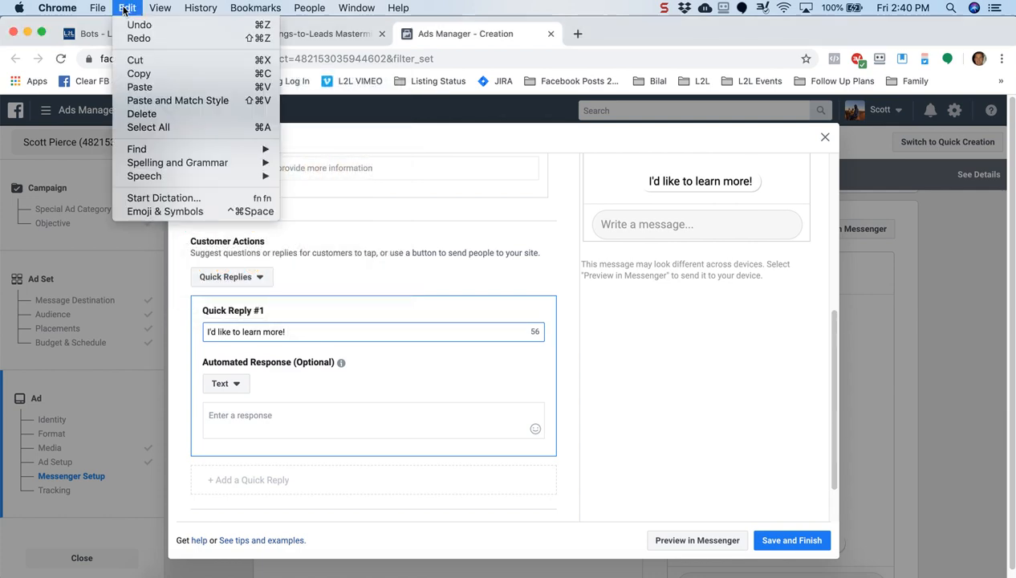
pyautogui.click(159, 212)
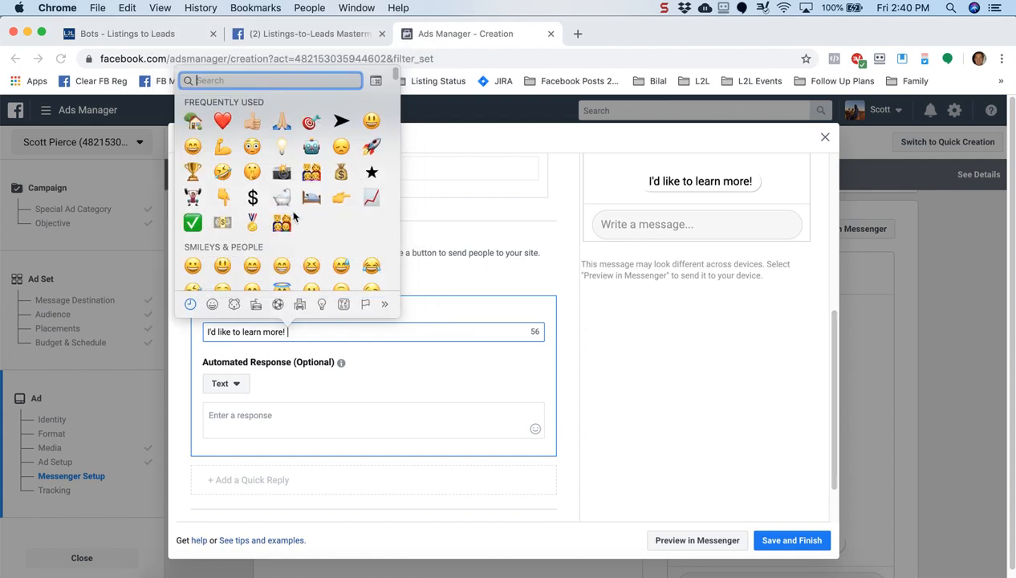
pyautogui.press('Escape')
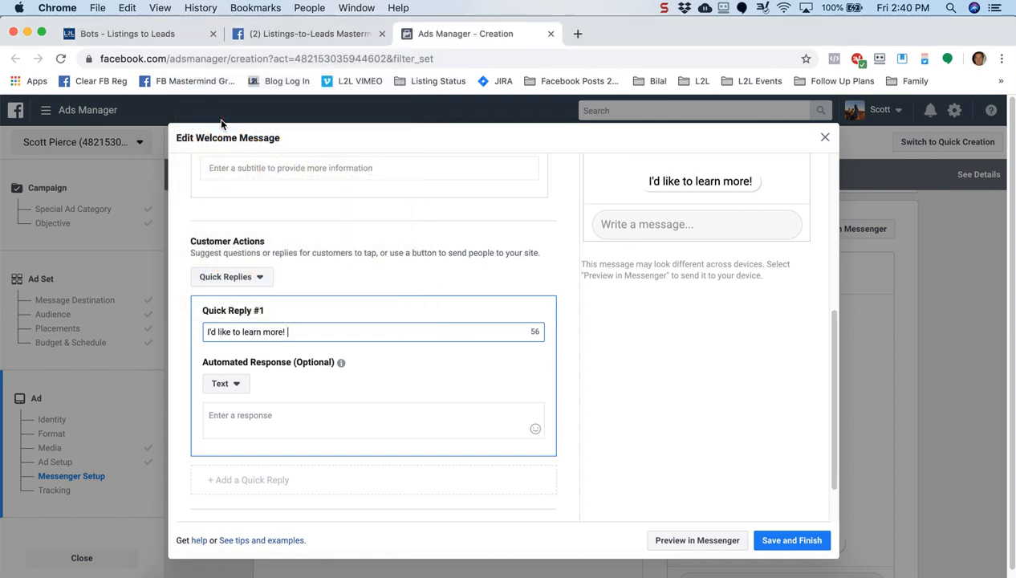
pyautogui.click(126, 10)
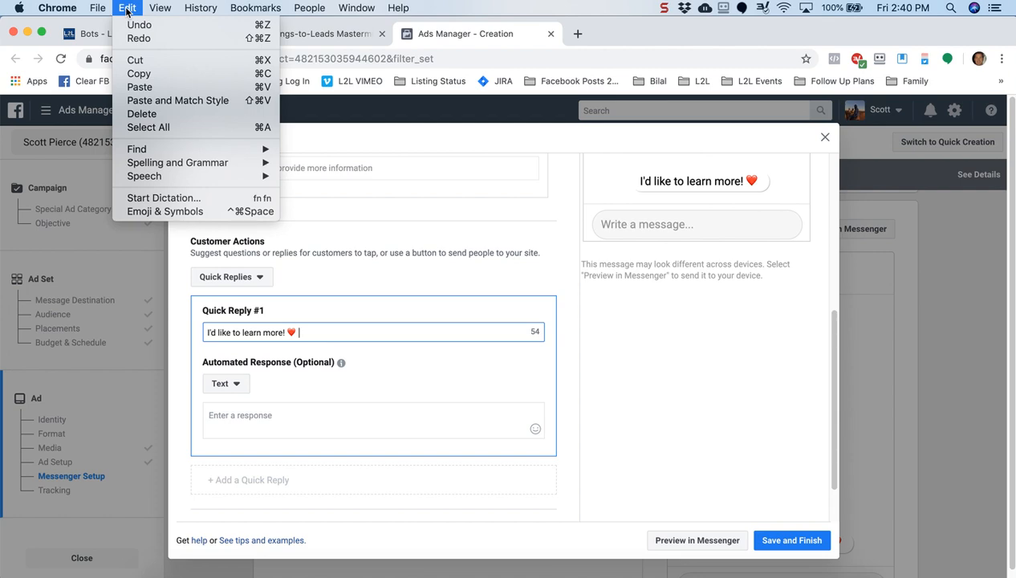
pyautogui.click(170, 212)
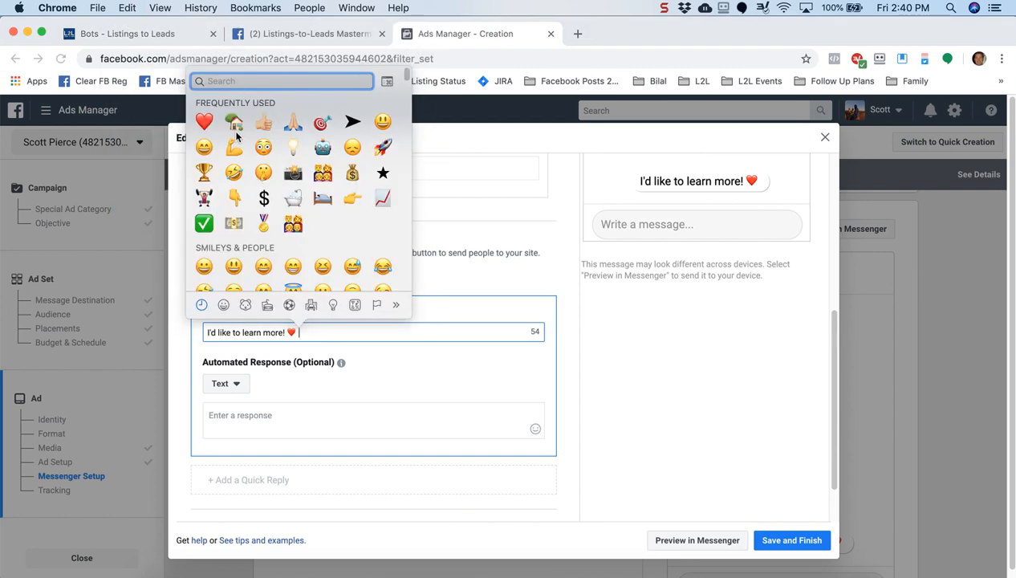
pyautogui.click(236, 129)
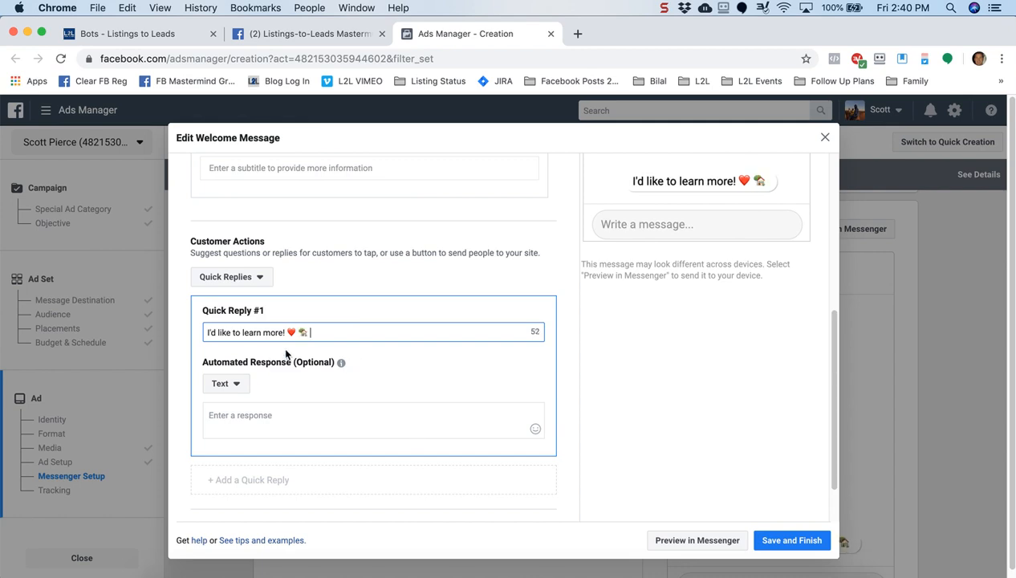
pyautogui.moveTo(213, 363); pyautogui.dragTo(272, 366)
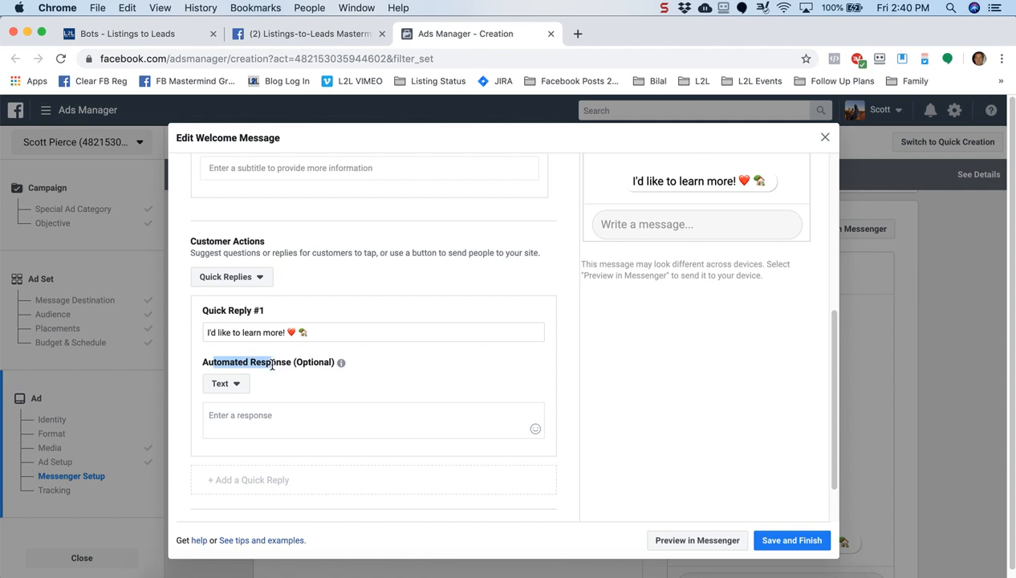
# Set Quick Reply #1's automated response to Connect Your Bot with the payload 'buyer'
pyautogui.click(236, 384)
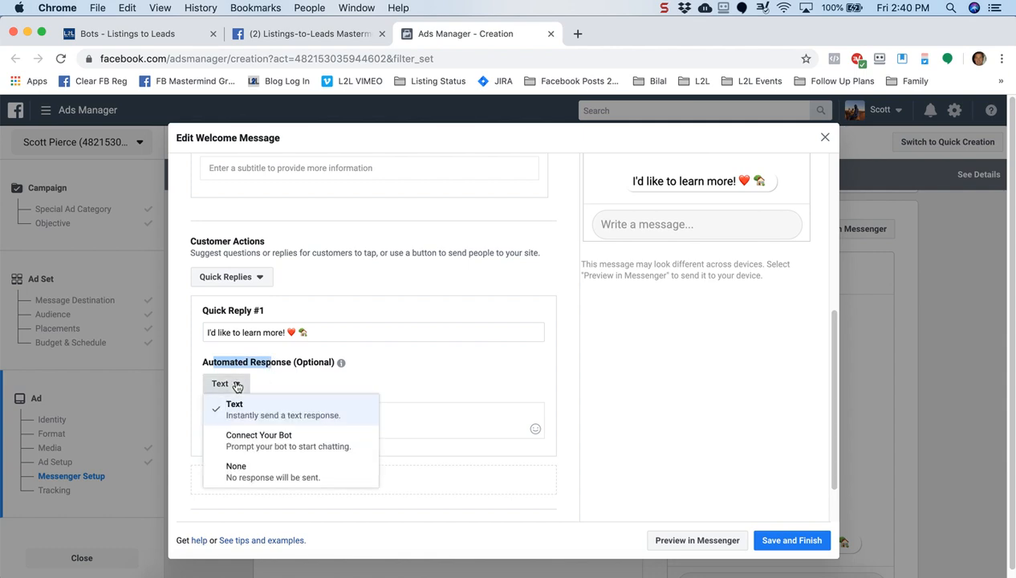
pyautogui.click(264, 447)
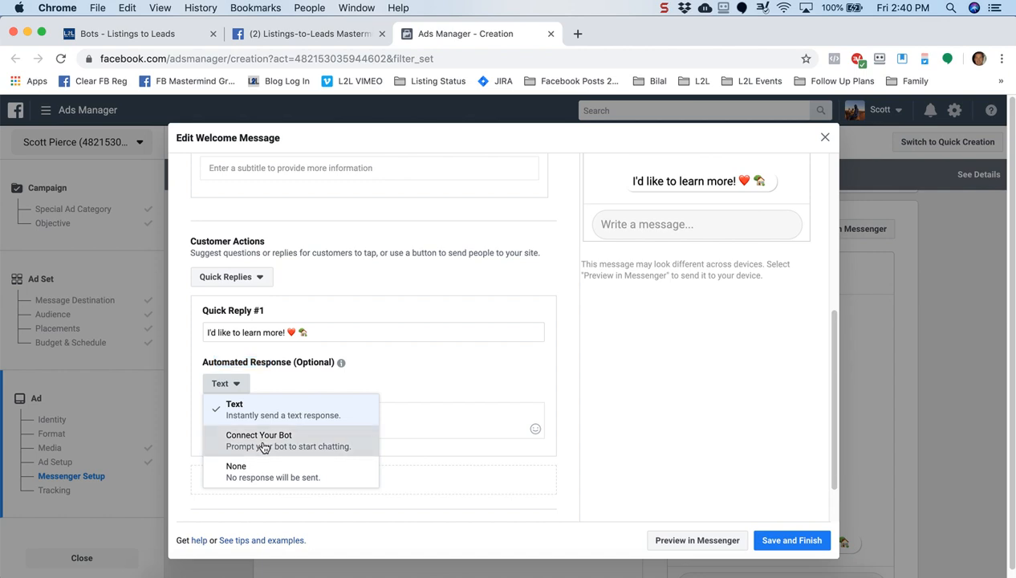
pyautogui.click(264, 447)
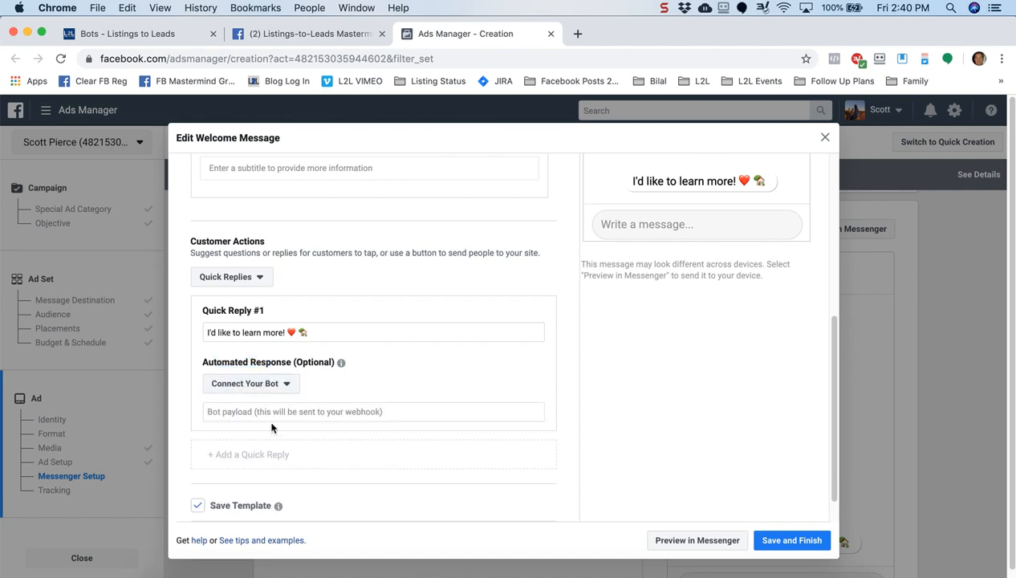
pyautogui.click(271, 410)
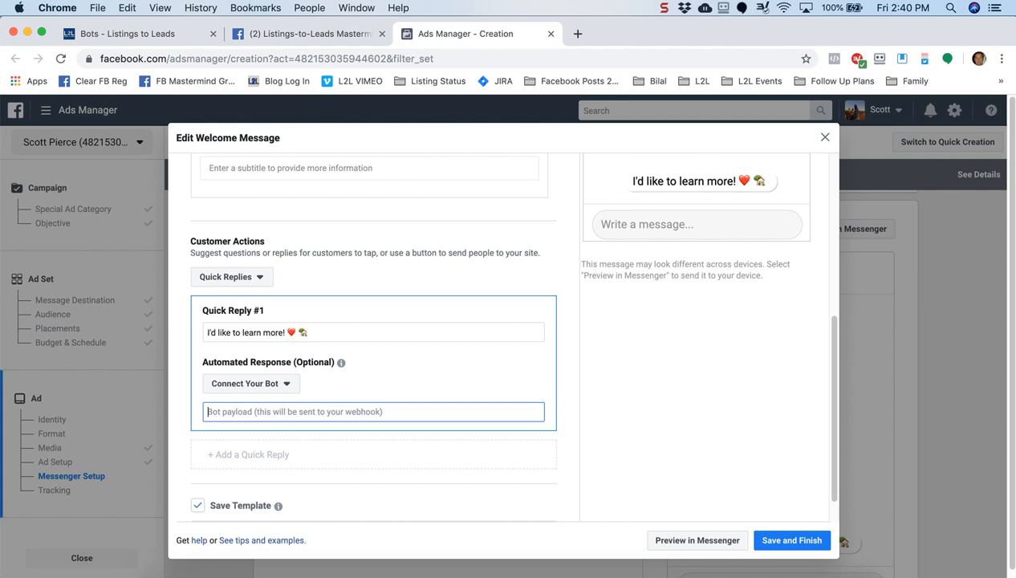
pyautogui.write('buyer')
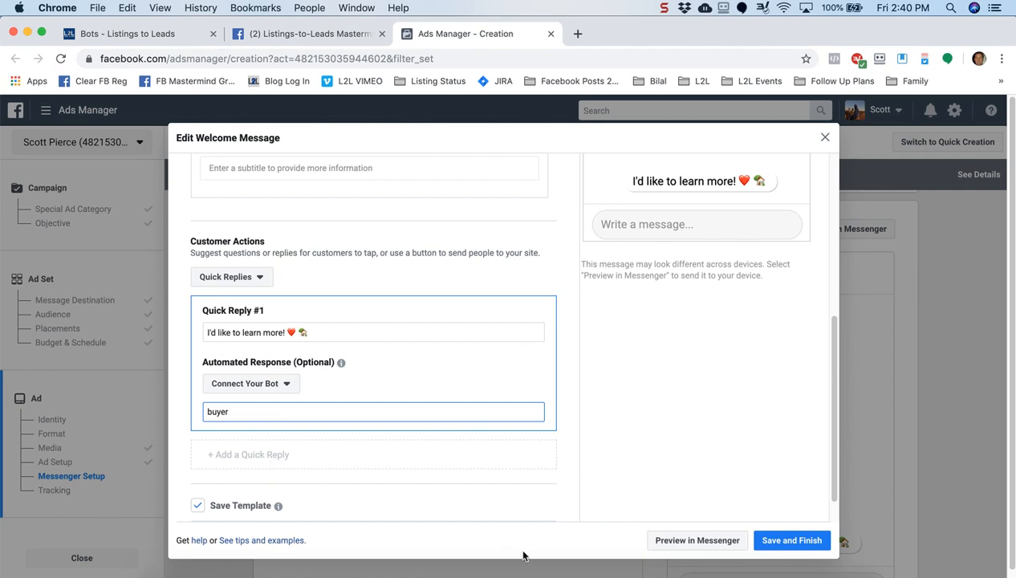
pyautogui.click(677, 575)
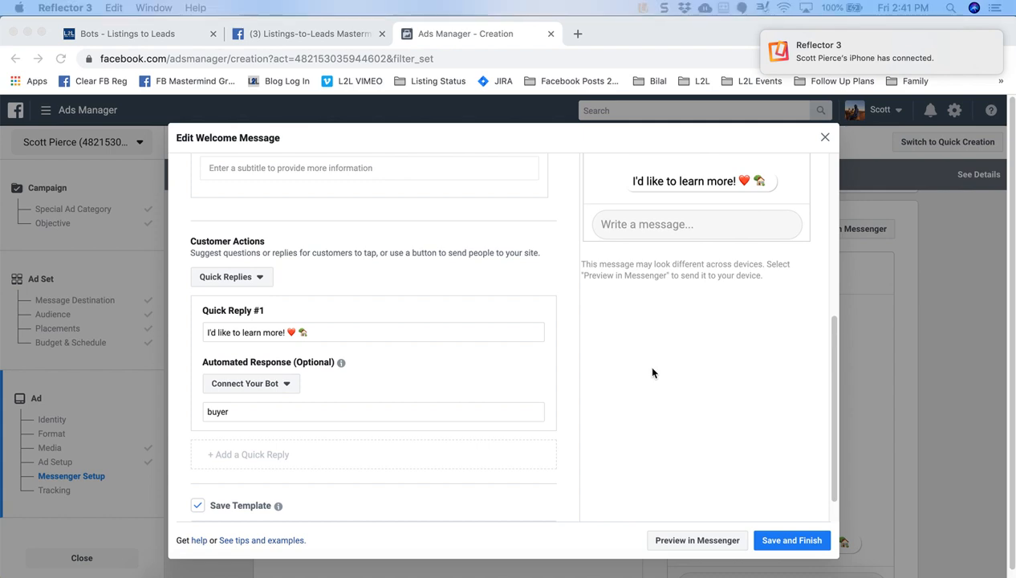
# Send the welcome message preview to Messenger and bring the mirrored iPhone into view
pyautogui.click(685, 545)
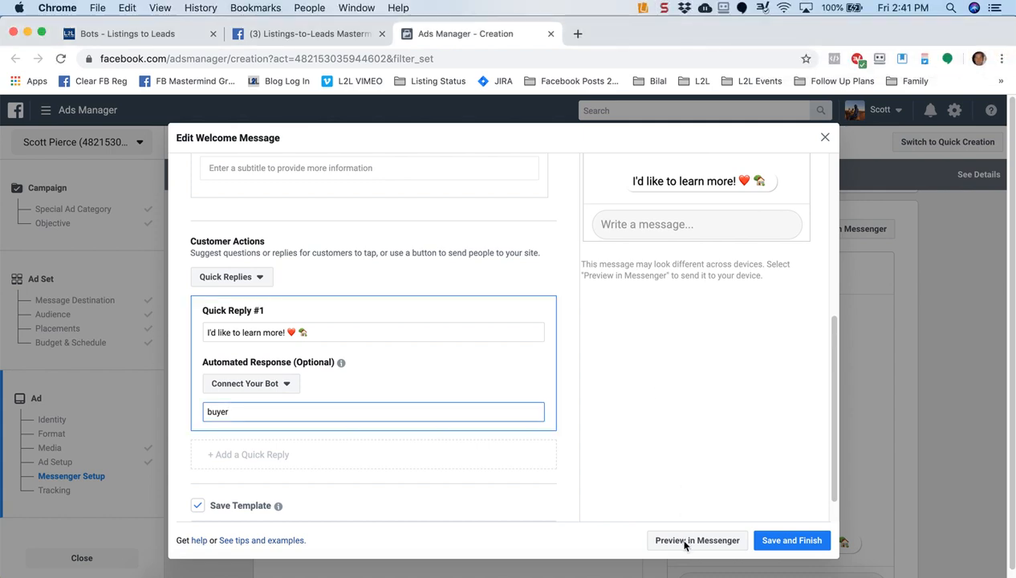
pyautogui.click(685, 546)
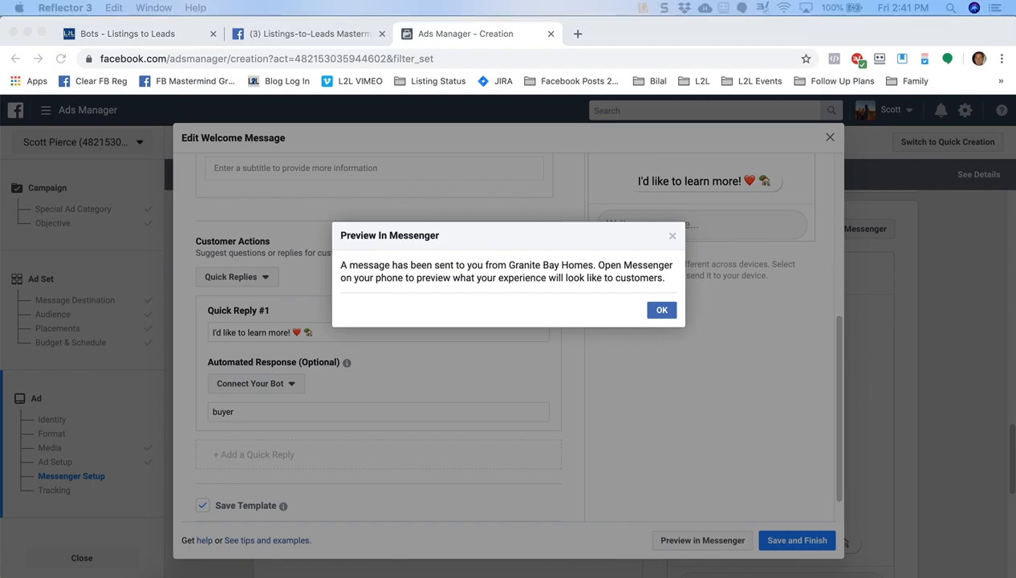
pyautogui.moveTo(917, 3); pyautogui.dragTo(348, 4)
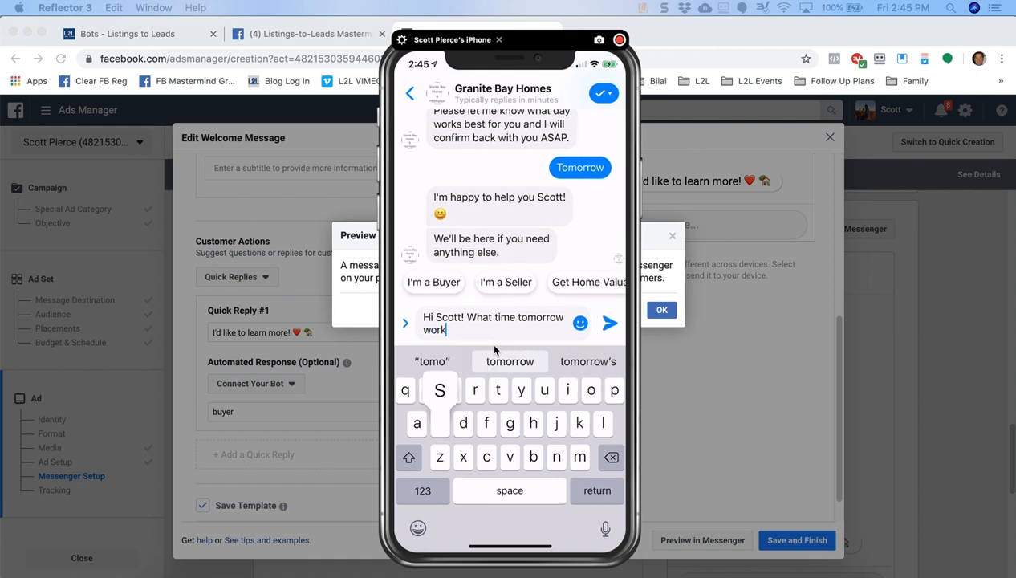
# Send the reply 'st?' in the Messenger bot chat, then move the phone mirror off screen
pyautogui.write('s')
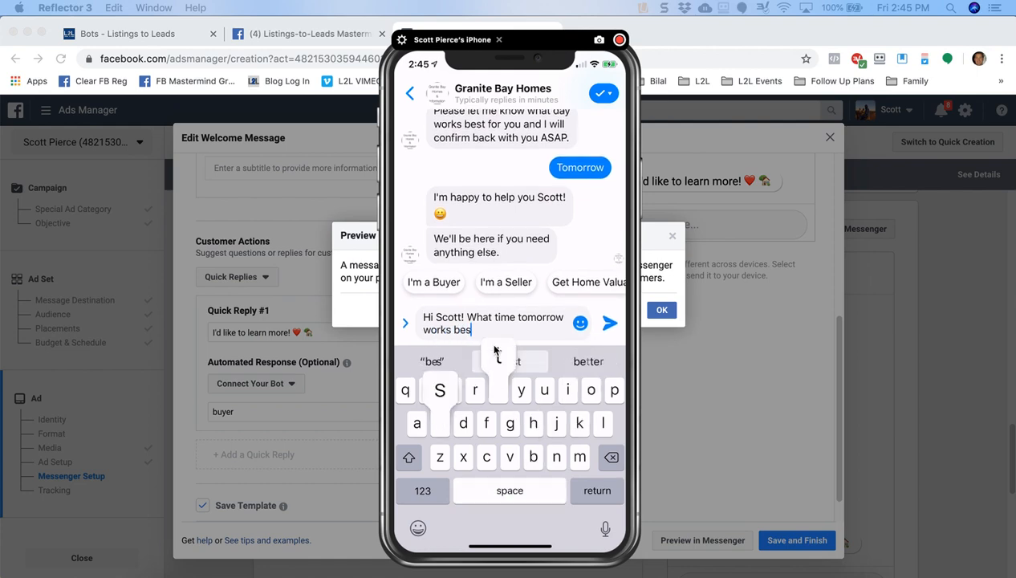
pyautogui.write('t?')
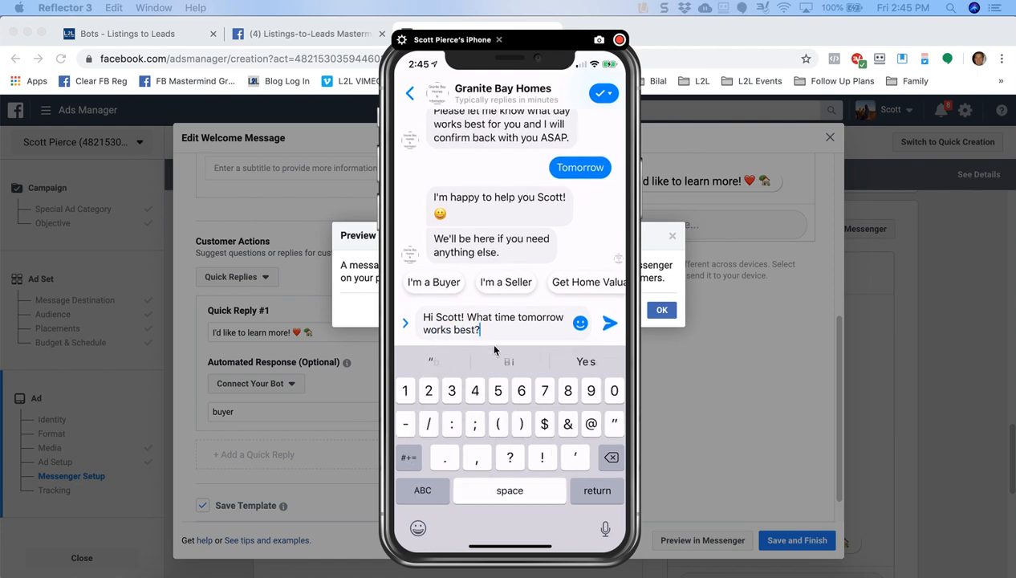
pyautogui.press('Return')
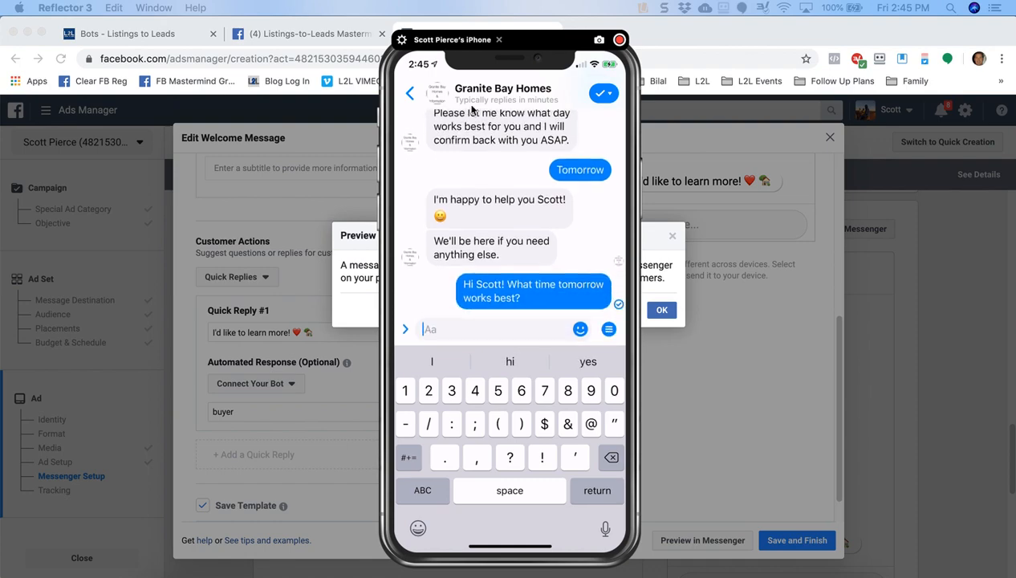
pyautogui.moveTo(476, 60); pyautogui.dragTo(1015, 59)
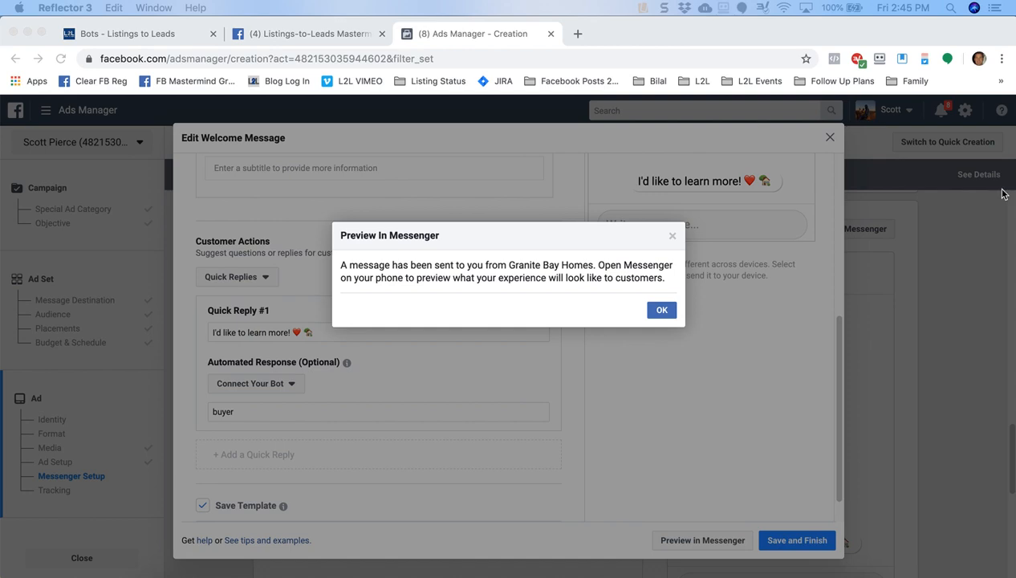
pyautogui.click(665, 314)
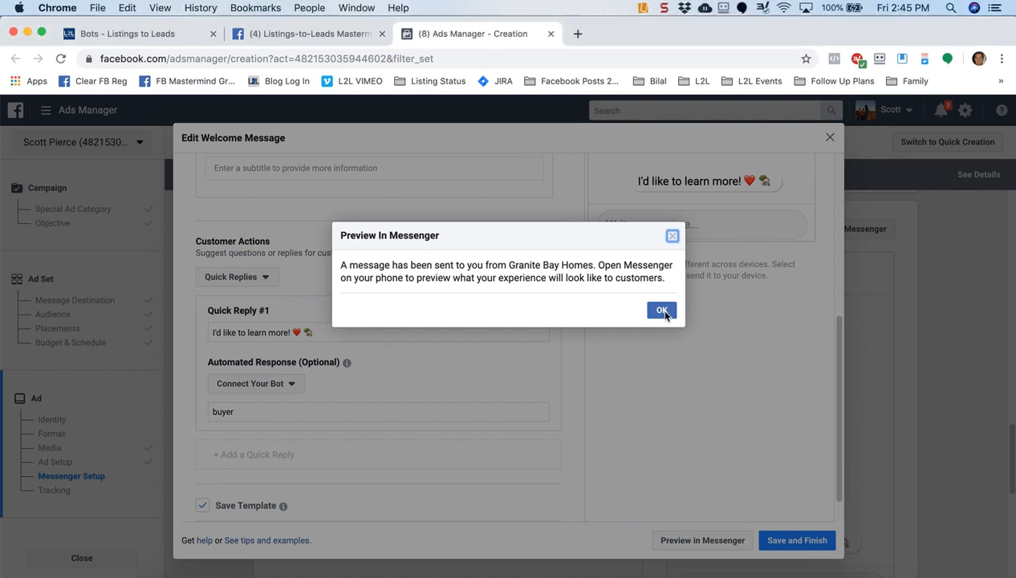
# Dismiss the preview-sent notice and save the Bot Welcome Screen message, closing its editor
pyautogui.click(663, 312)
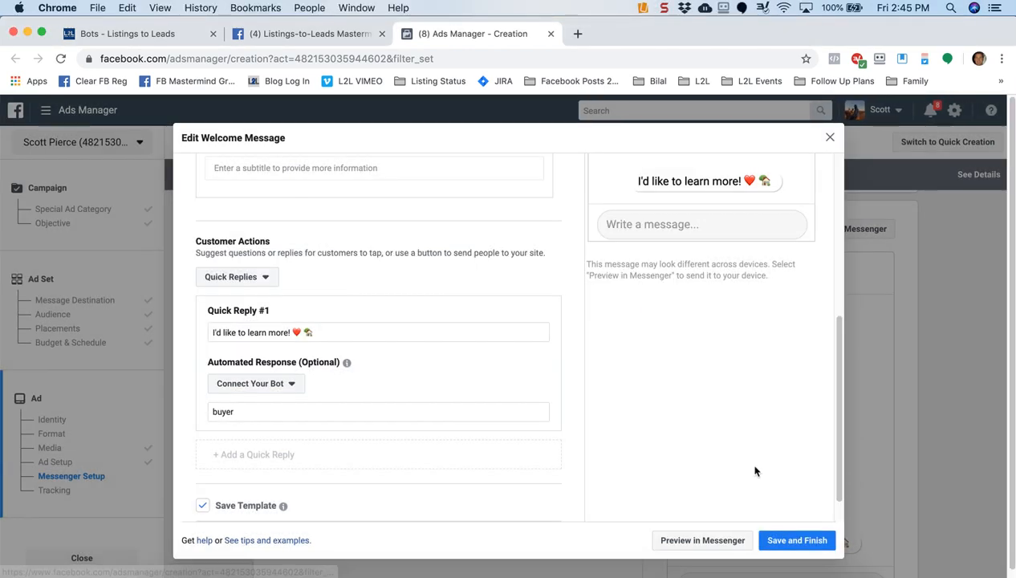
pyautogui.click(793, 546)
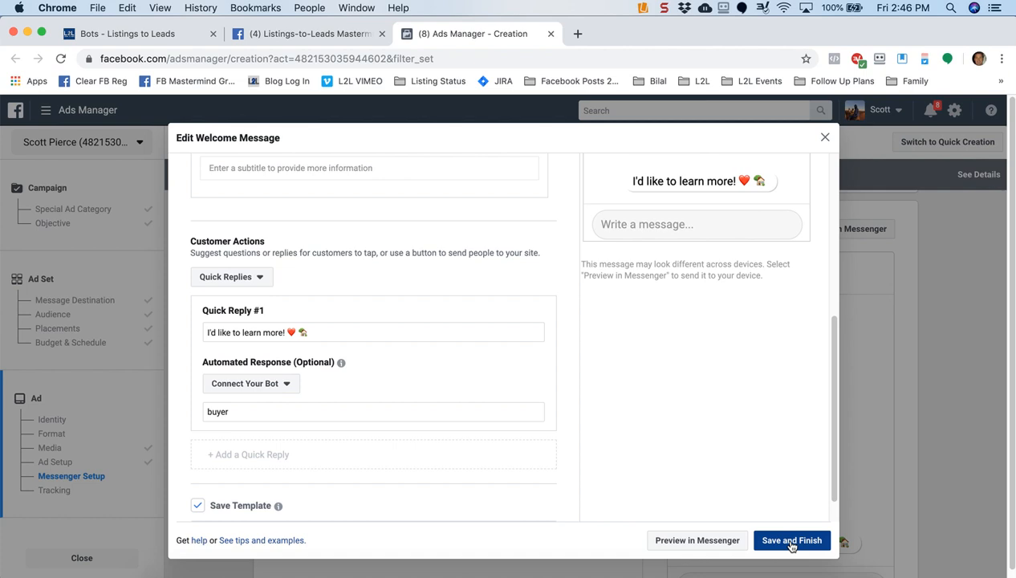
pyautogui.click(790, 544)
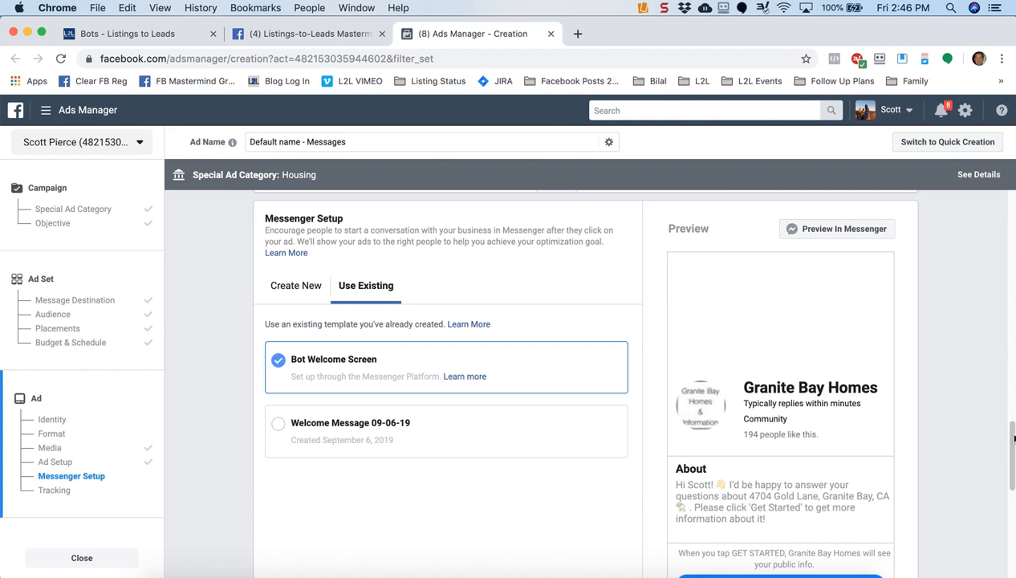
pyautogui.moveTo(1011, 438); pyautogui.dragTo(1012, 554)
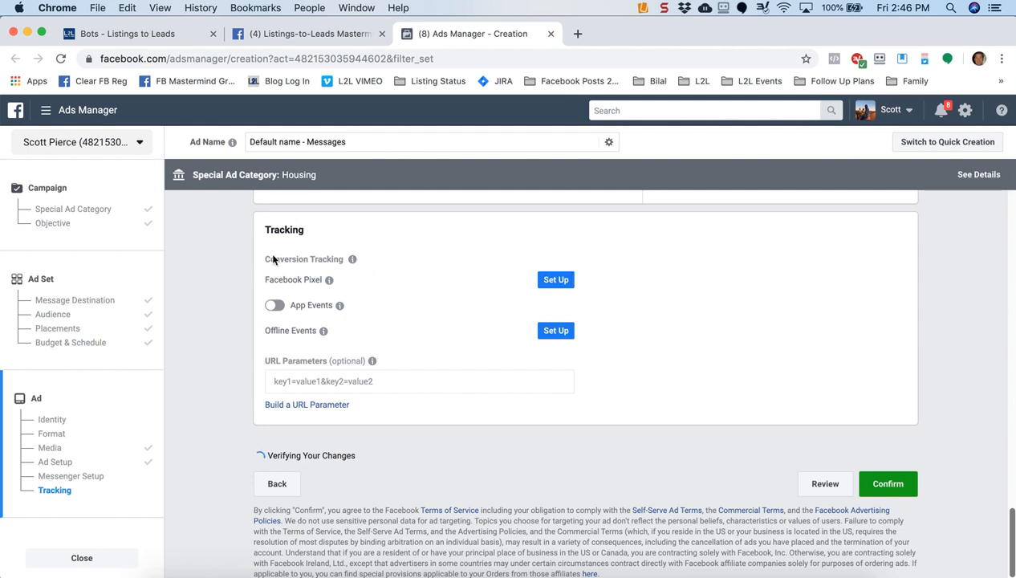